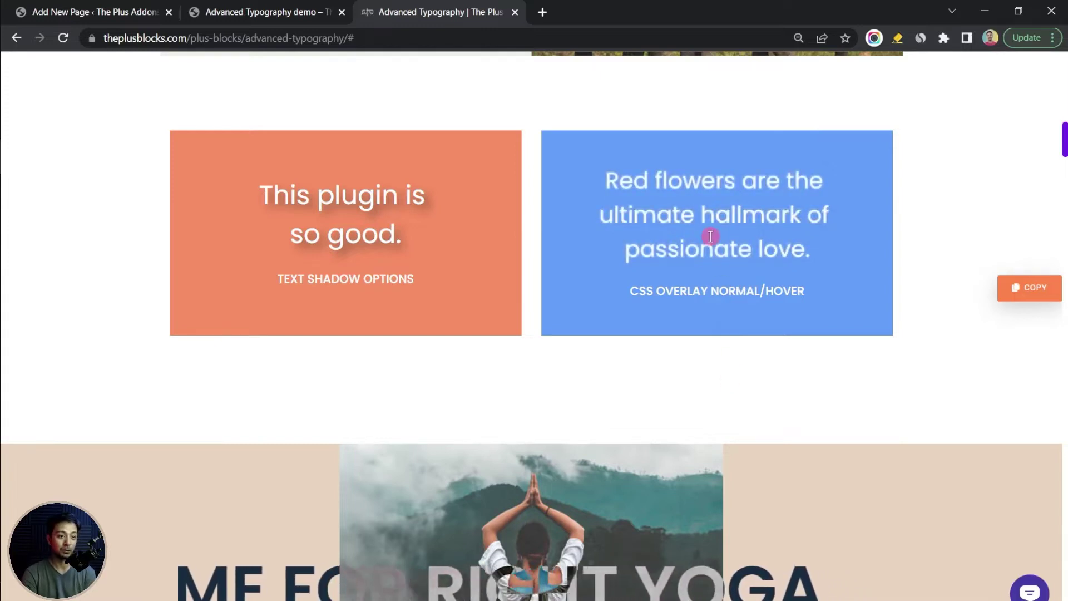
{"action": "scroll", "coordinate": [960, 184], "scroll_direction": "down", "scroll_amount": 4}
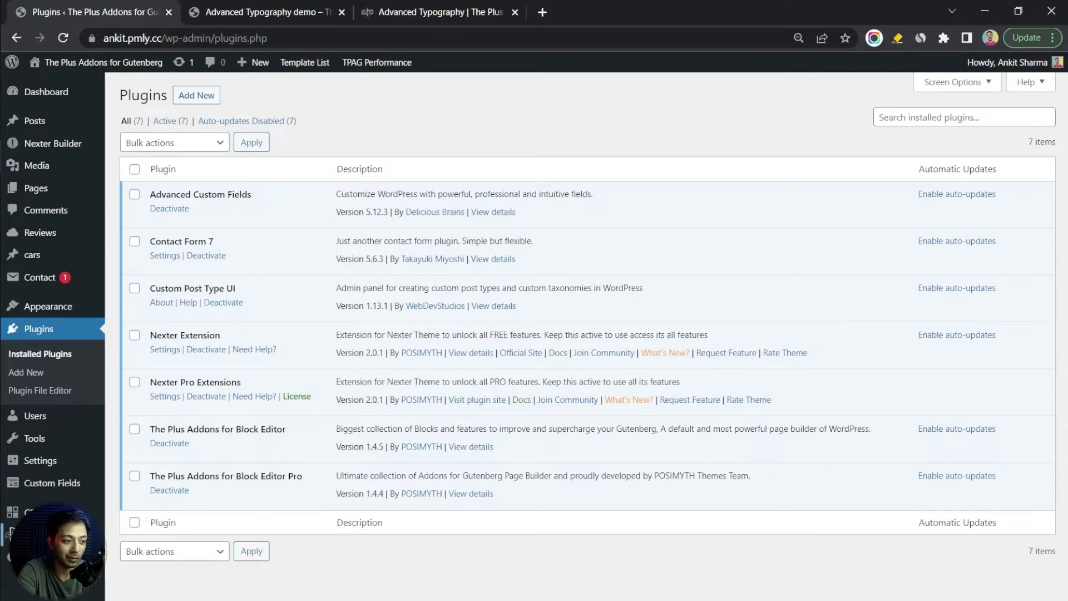
In The Plus Settings, search the Plus Blocks for "typogra", make sure Advanced Typography is enabled, and save
{"action": "mouse_move", "coordinate": [22, 533]}
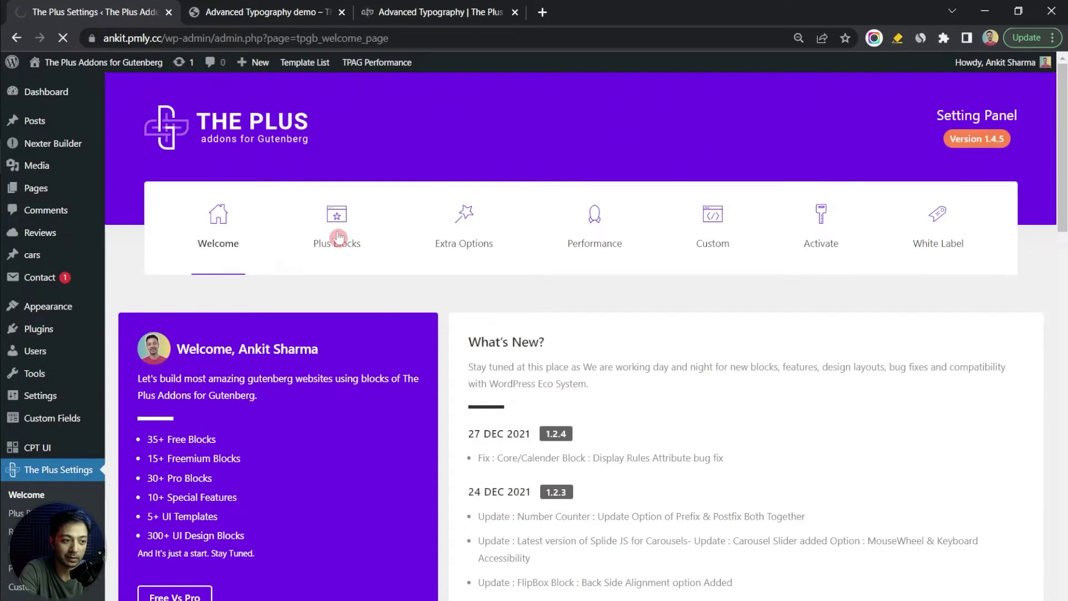
{"action": "left_click", "coordinate": [969, 321]}
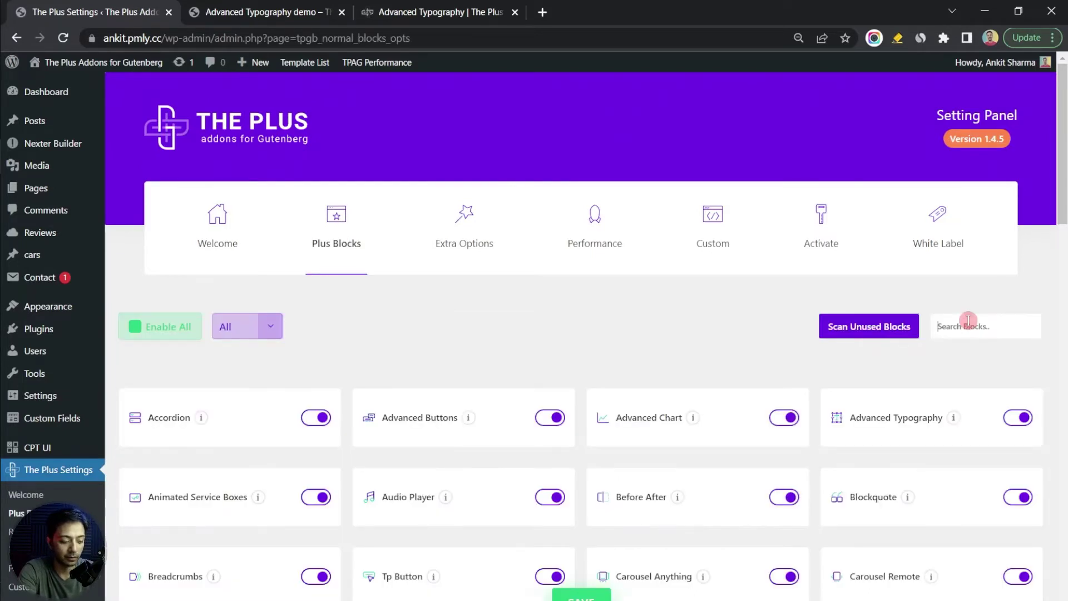
{"action": "type", "text": "typogra"}
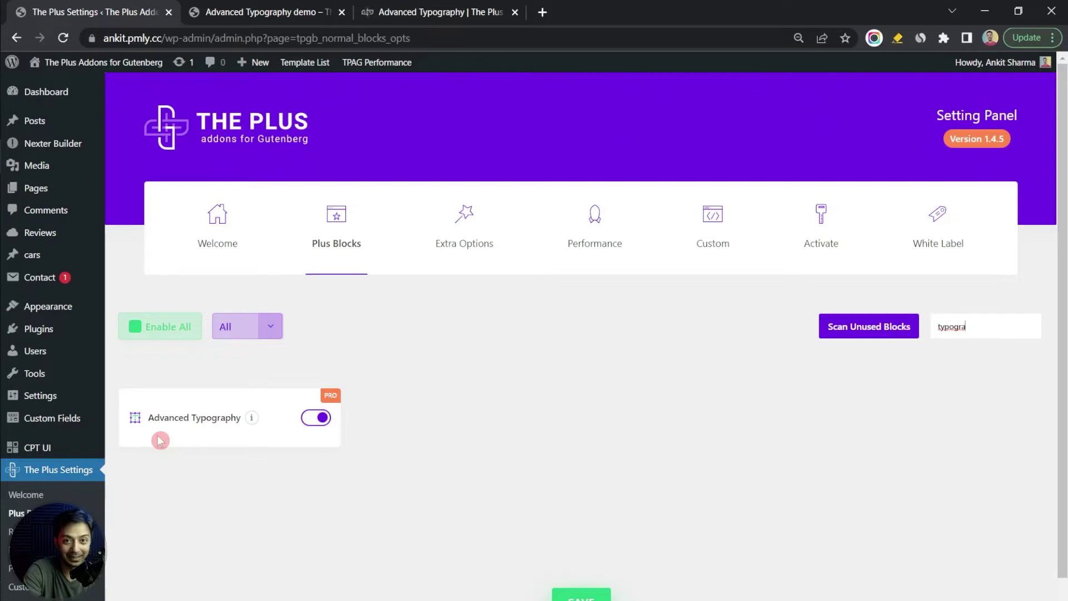
{"action": "left_click", "coordinate": [315, 419]}
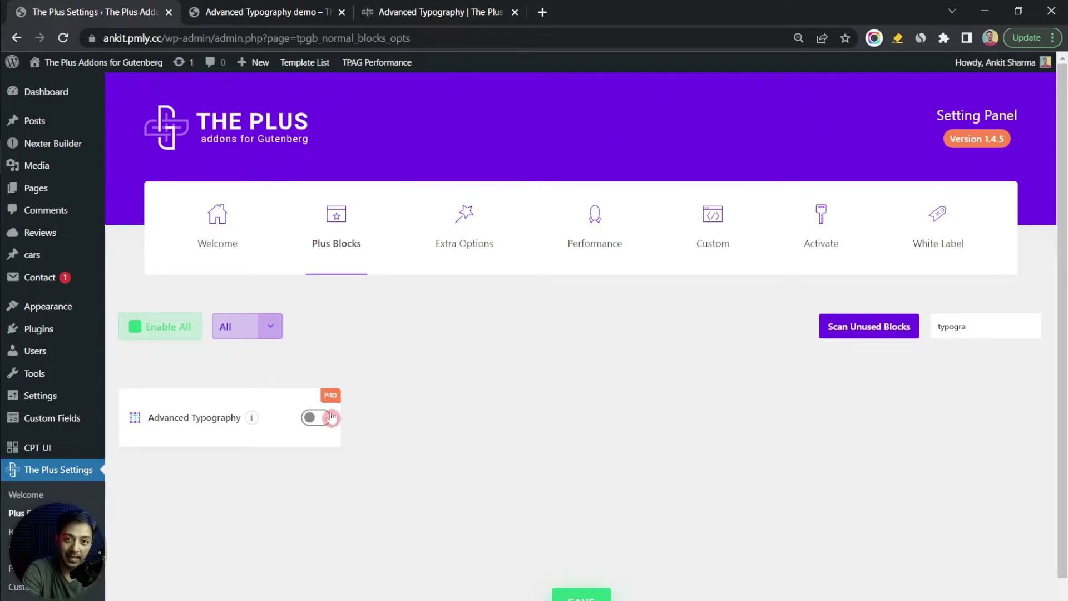
{"action": "left_click", "coordinate": [322, 421]}
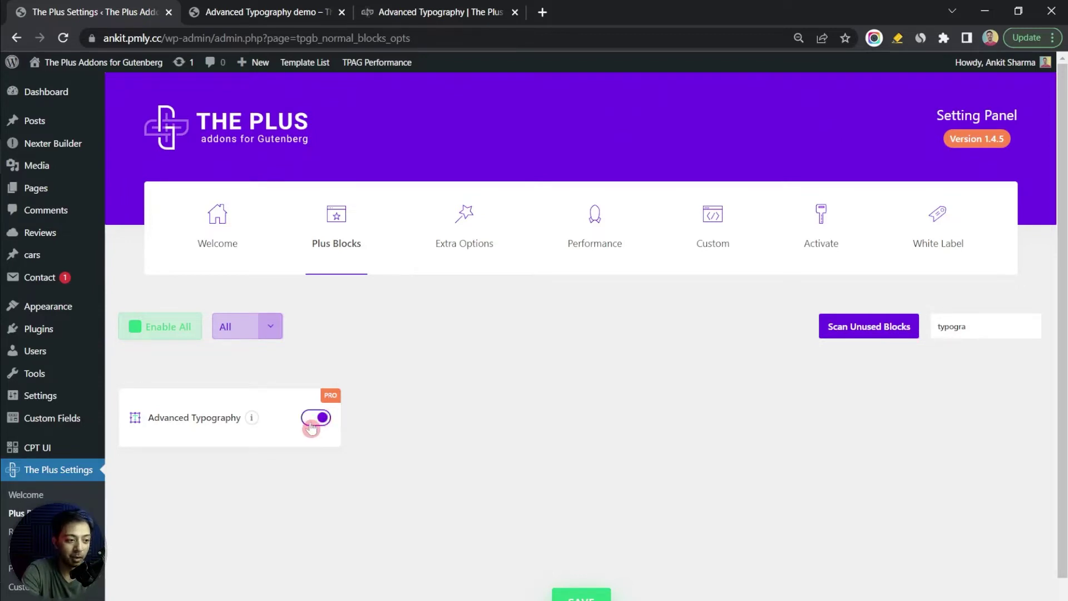
{"action": "left_click", "coordinate": [578, 589]}
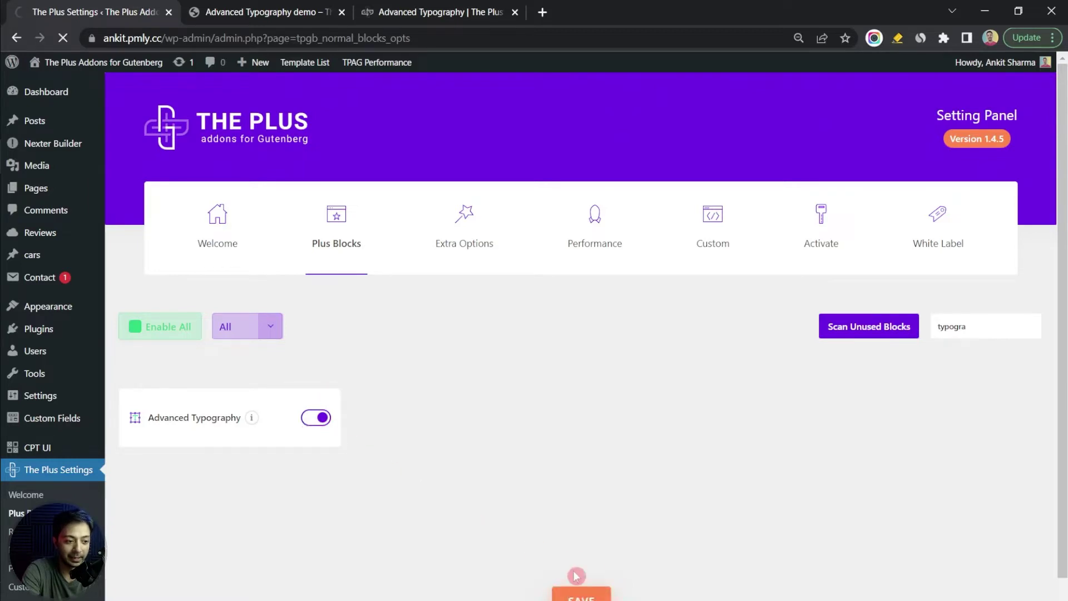
On the Advanced Typography demo page, insert a TP Advanced Typography block above the "Join us in our travel" heading in the hero section
{"action": "mouse_move", "coordinate": [47, 189]}
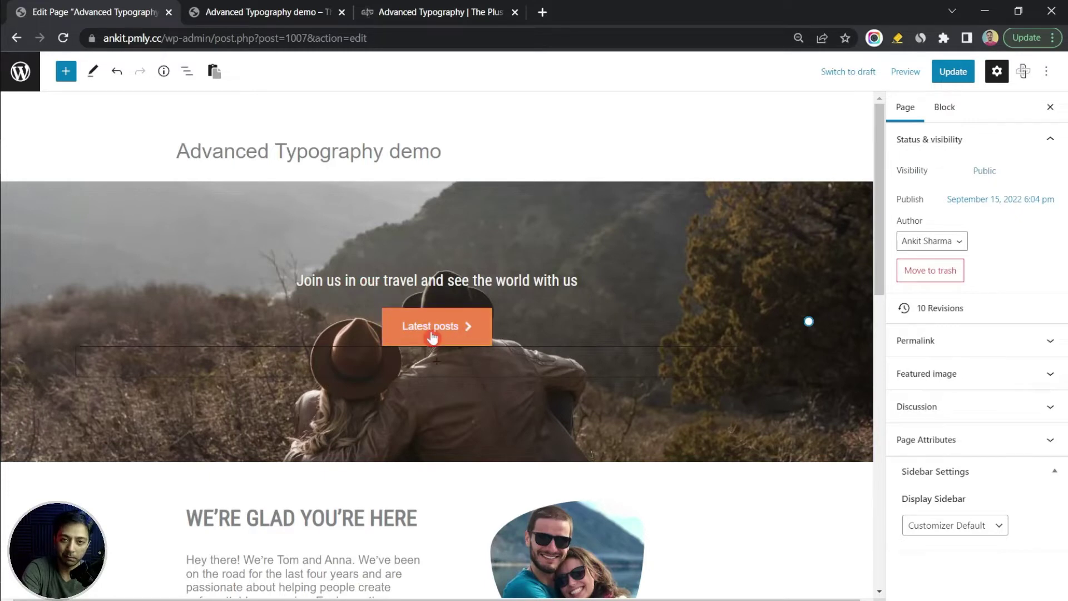
{"action": "left_click", "coordinate": [555, 282]}
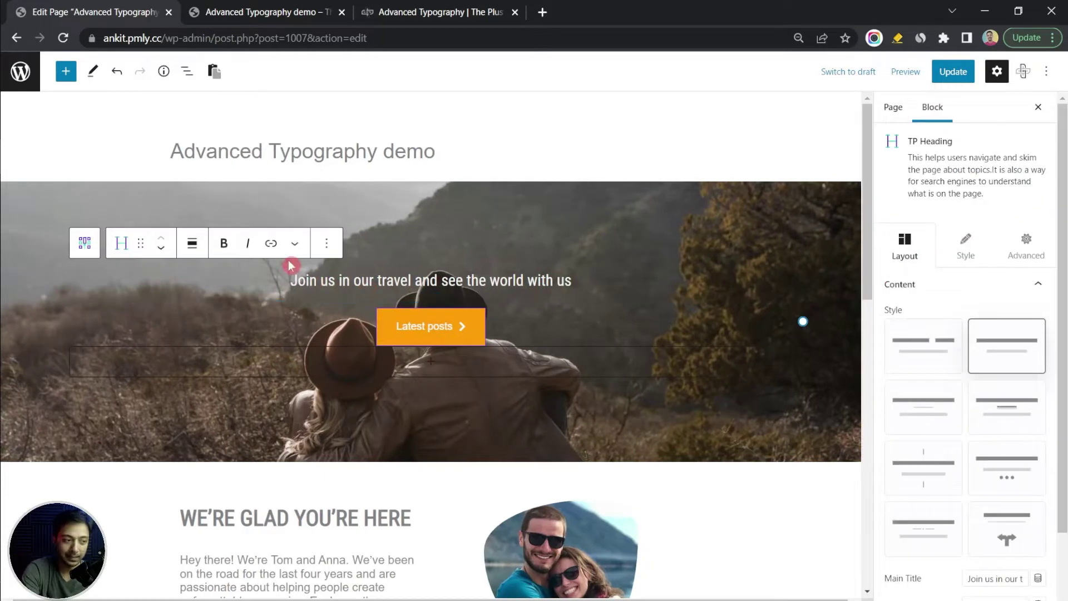
{"action": "key", "text": "ctrl+alt+t"}
{"action": "type", "text": "/tp"}
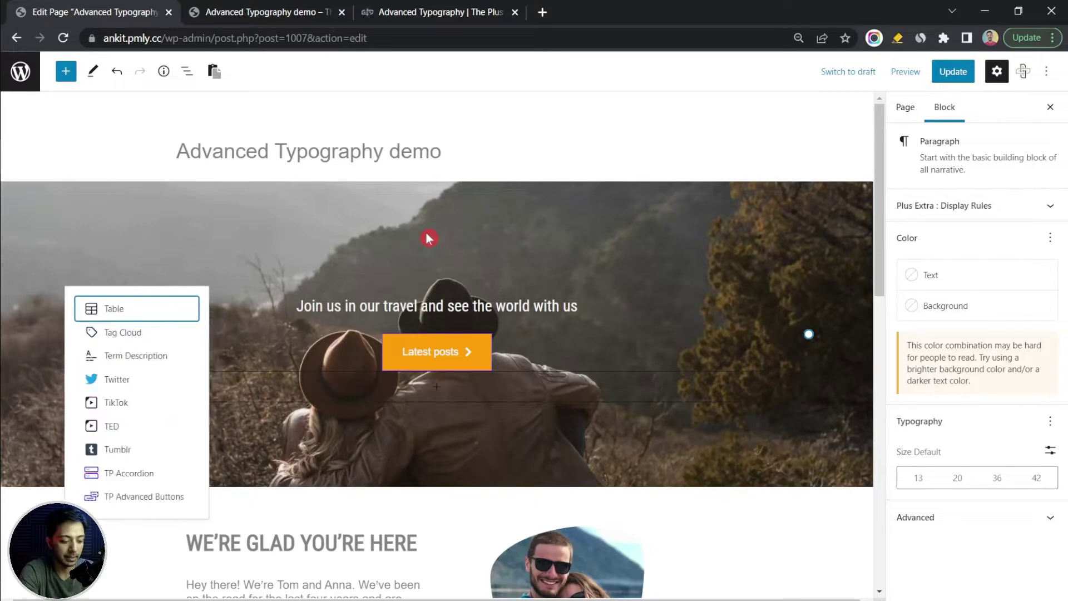
{"action": "type", "text": " adv"}
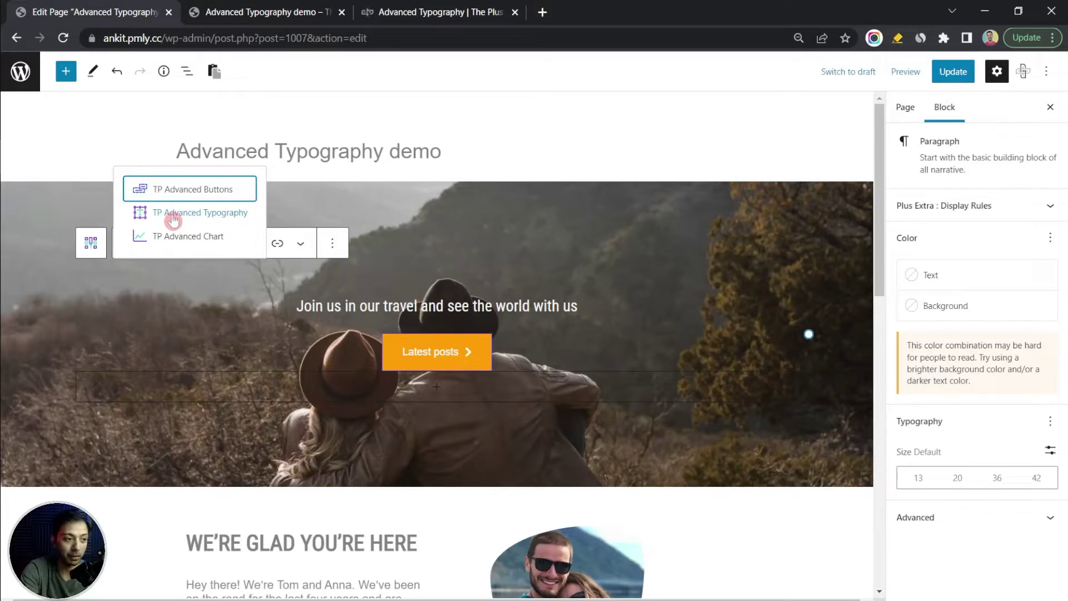
{"action": "left_click", "coordinate": [174, 220]}
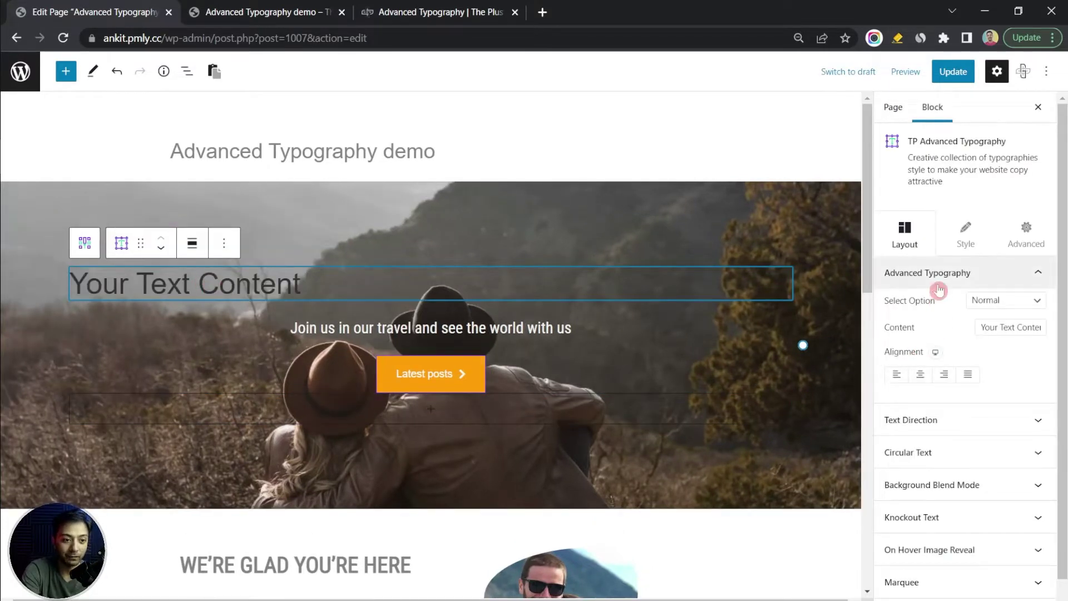
Keep the block's typography option at Normal, set its content to "ADVENTURE AWAITS", and centre the text
{"action": "left_click", "coordinate": [1015, 306]}
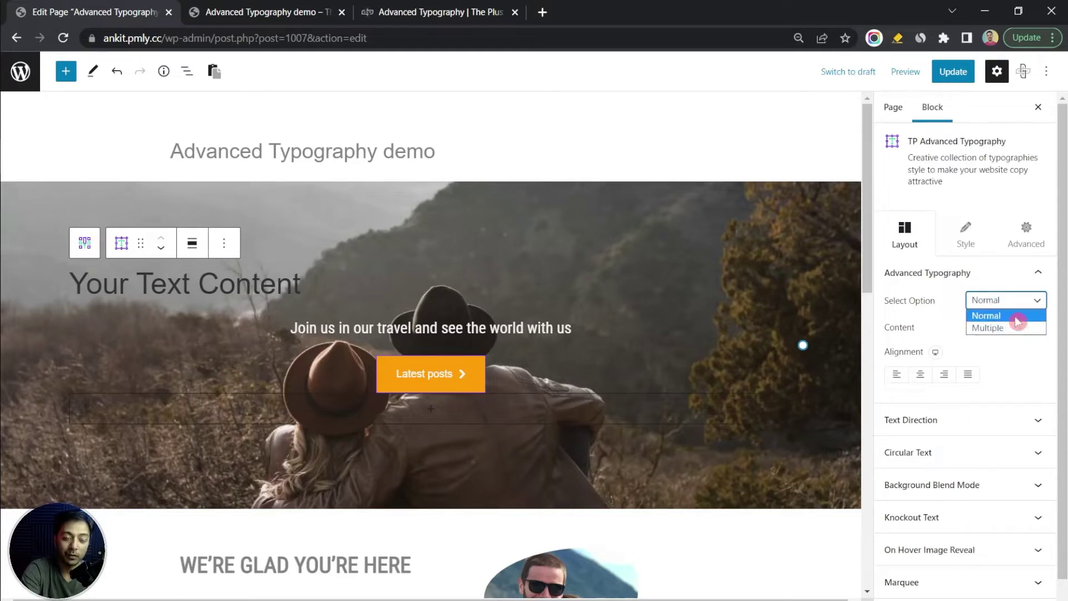
{"action": "left_click", "coordinate": [1007, 317]}
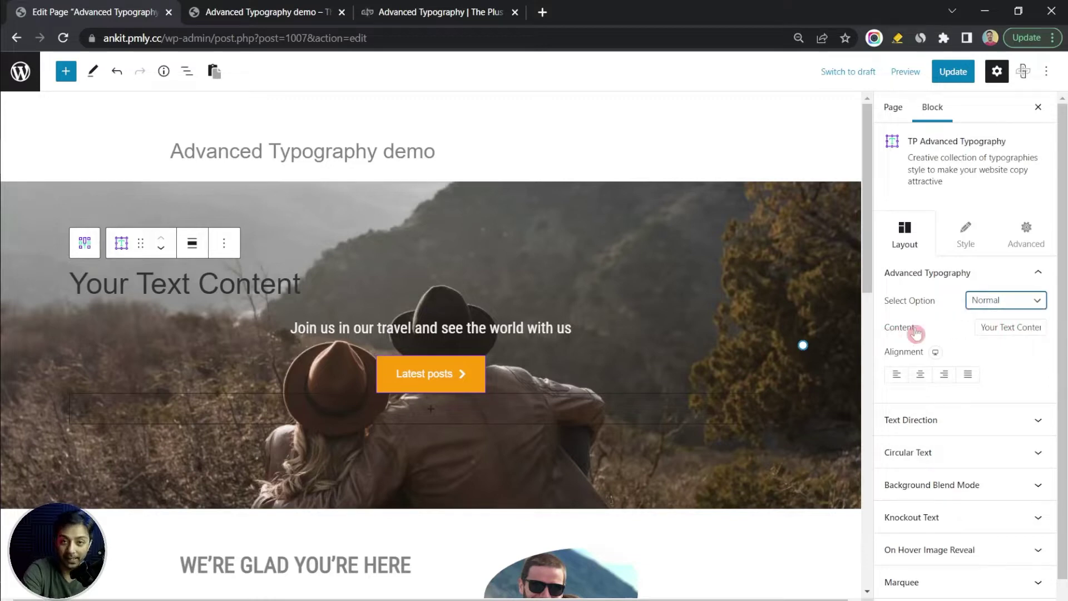
{"action": "left_click", "coordinate": [1023, 328]}
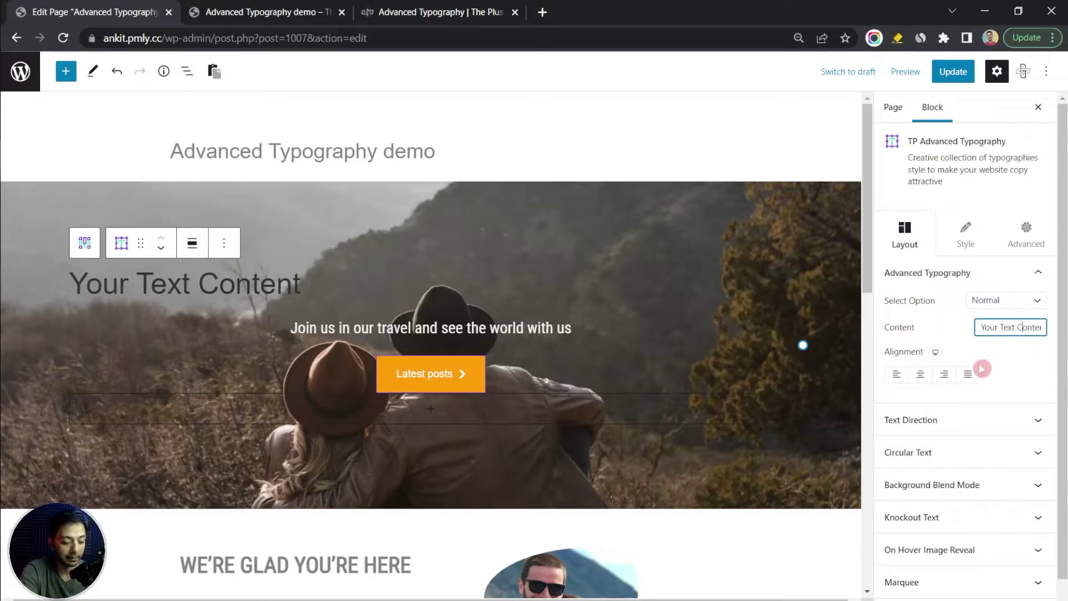
{"action": "key", "text": "ctrl+a"}
{"action": "type", "text": "ADVENTURE AWAITS"}
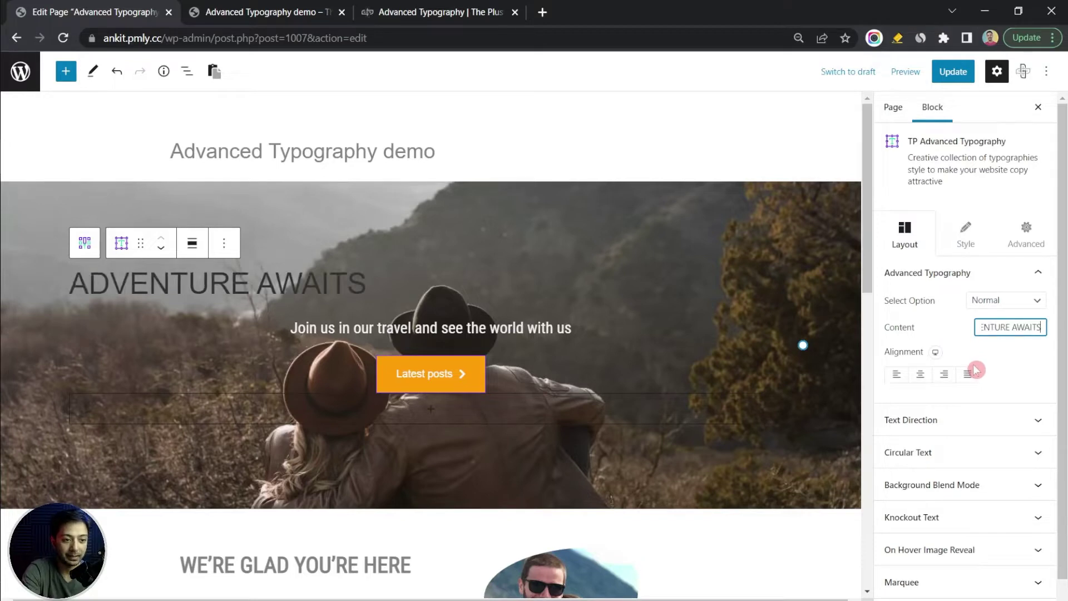
{"action": "left_click", "coordinate": [920, 376]}
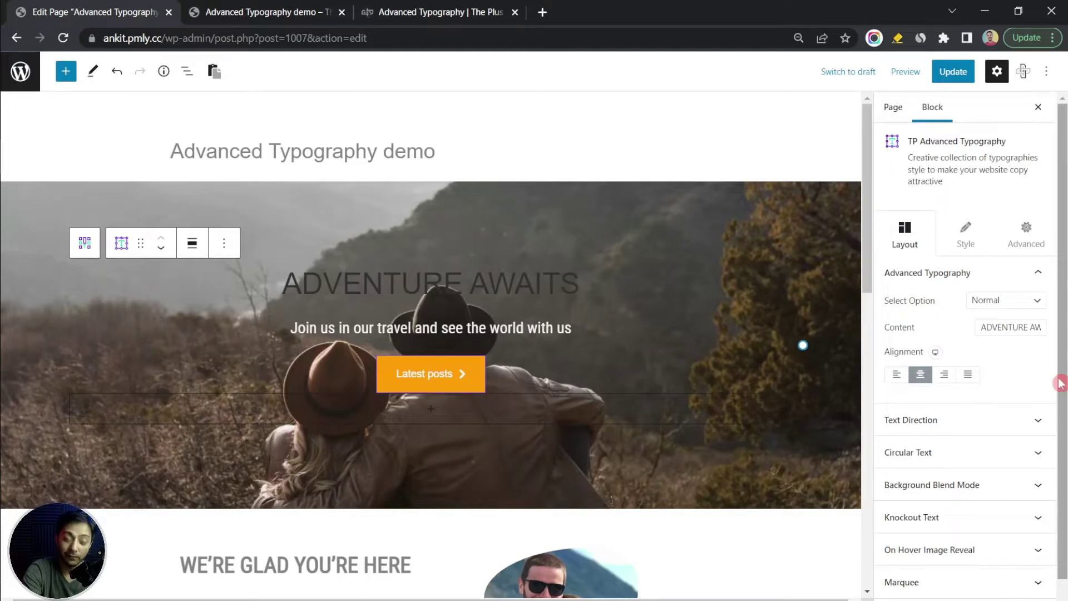
Set the ADVENTURE AWAITS text's typography to Poppins, weight 900, with a font size of 90 px
{"action": "left_click_drag", "start_coordinate": [1062, 392], "coordinate": [1062, 414]}
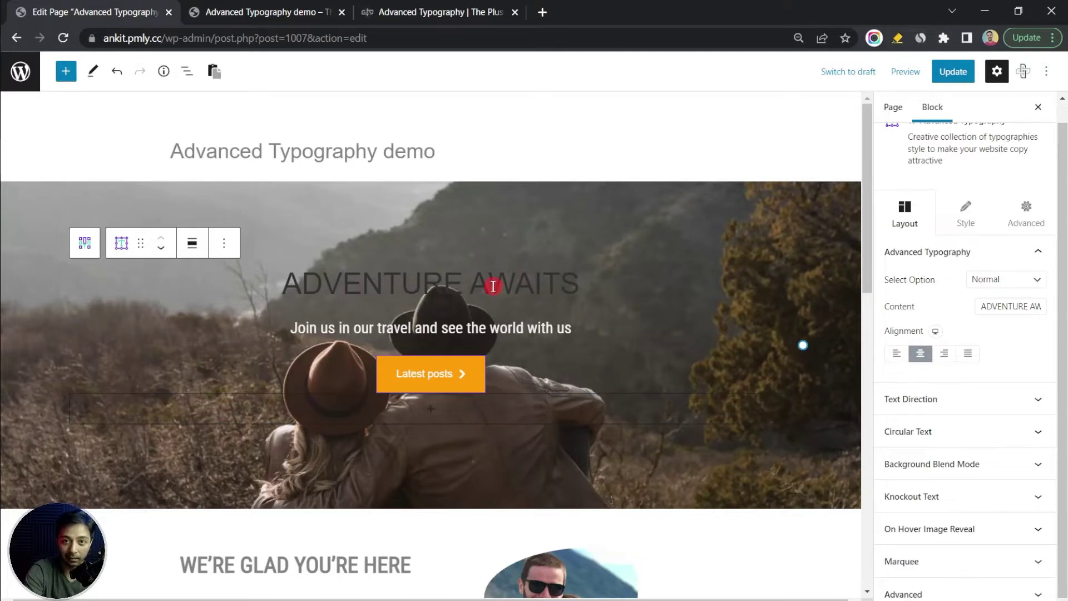
{"action": "left_click", "coordinate": [967, 213]}
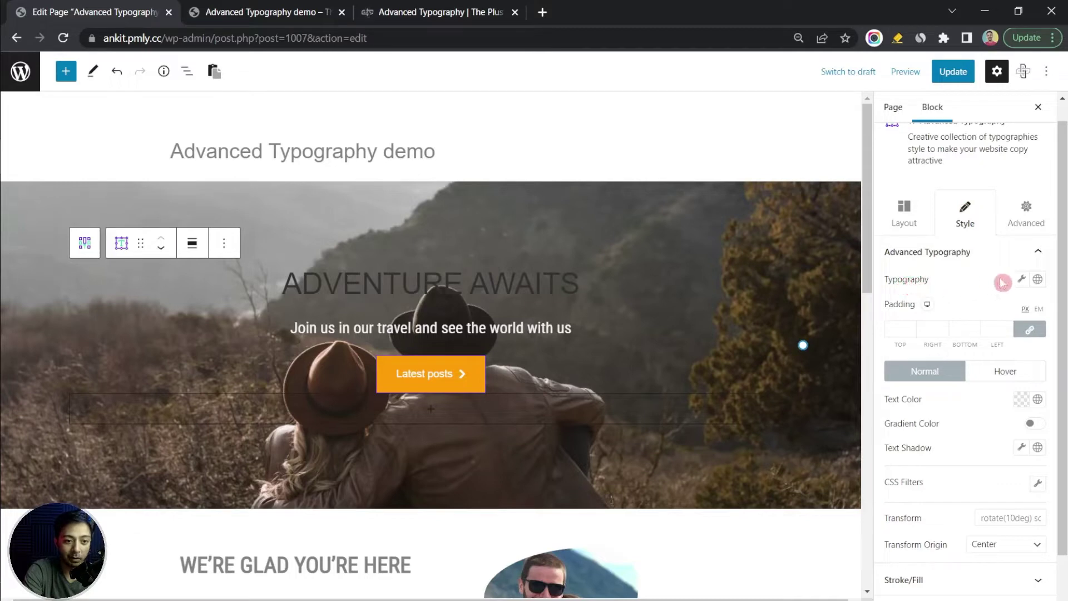
{"action": "left_click", "coordinate": [1021, 279]}
{"action": "left_click", "coordinate": [920, 326]}
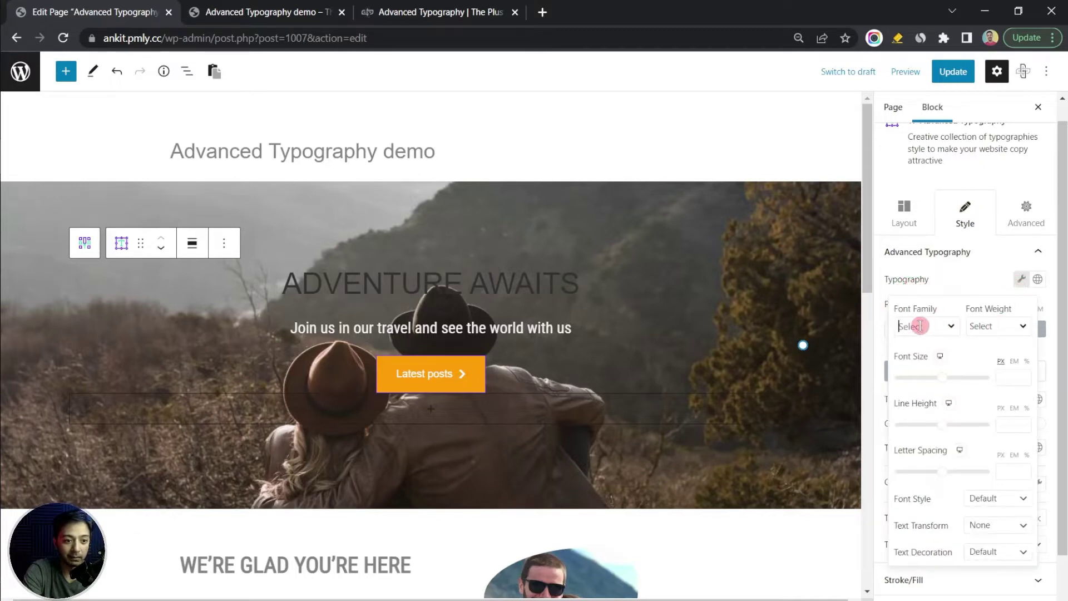
{"action": "type", "text": "pop"}
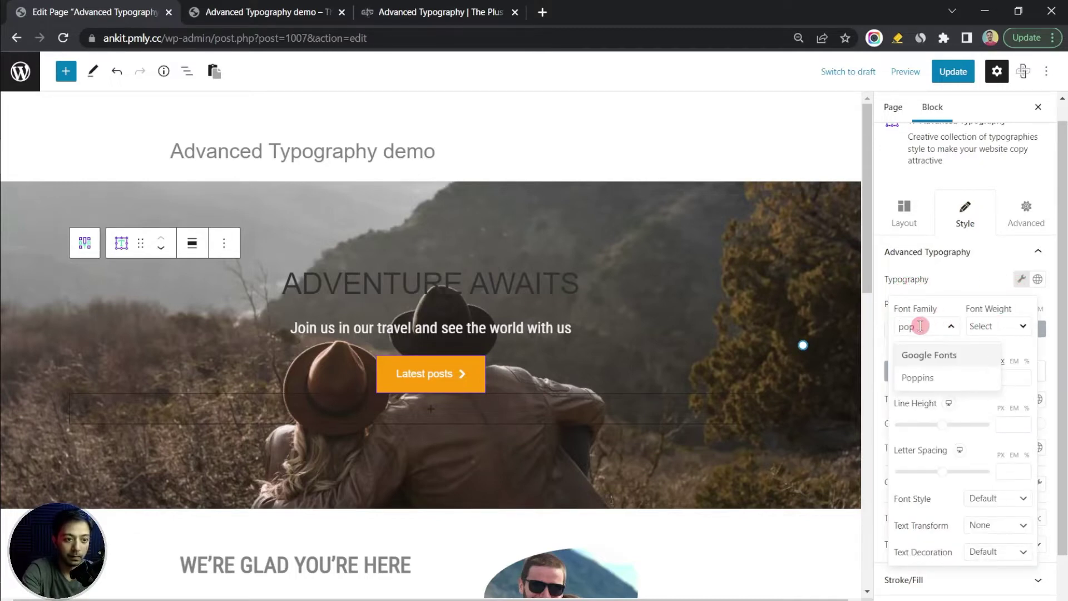
{"action": "left_click", "coordinate": [918, 378]}
{"action": "left_click", "coordinate": [1018, 327]}
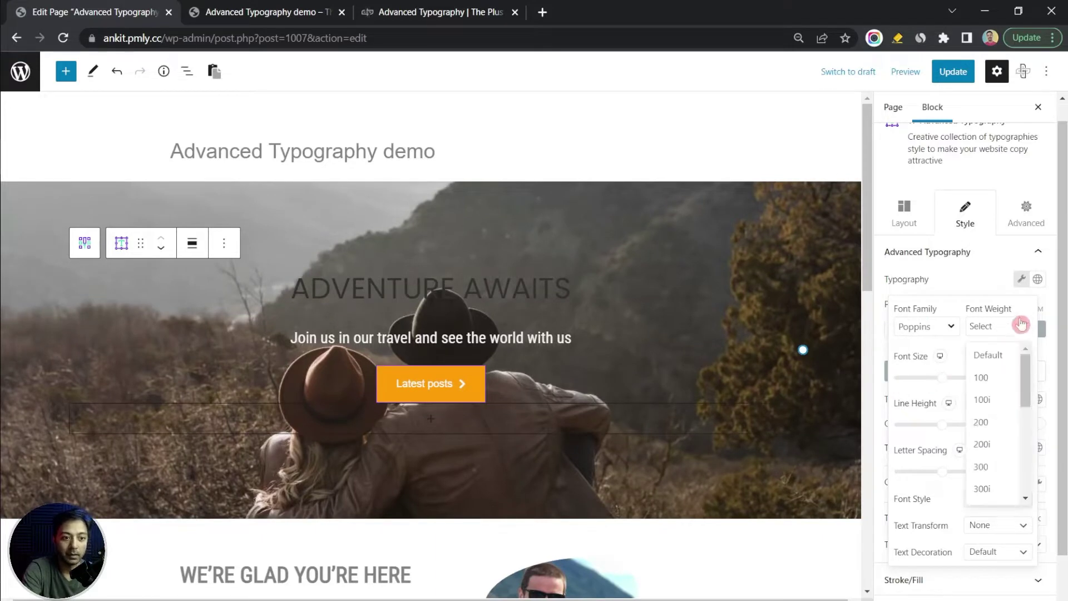
{"action": "scroll", "coordinate": [1013, 456], "scroll_direction": "down", "scroll_amount": 5}
{"action": "left_click", "coordinate": [999, 469]}
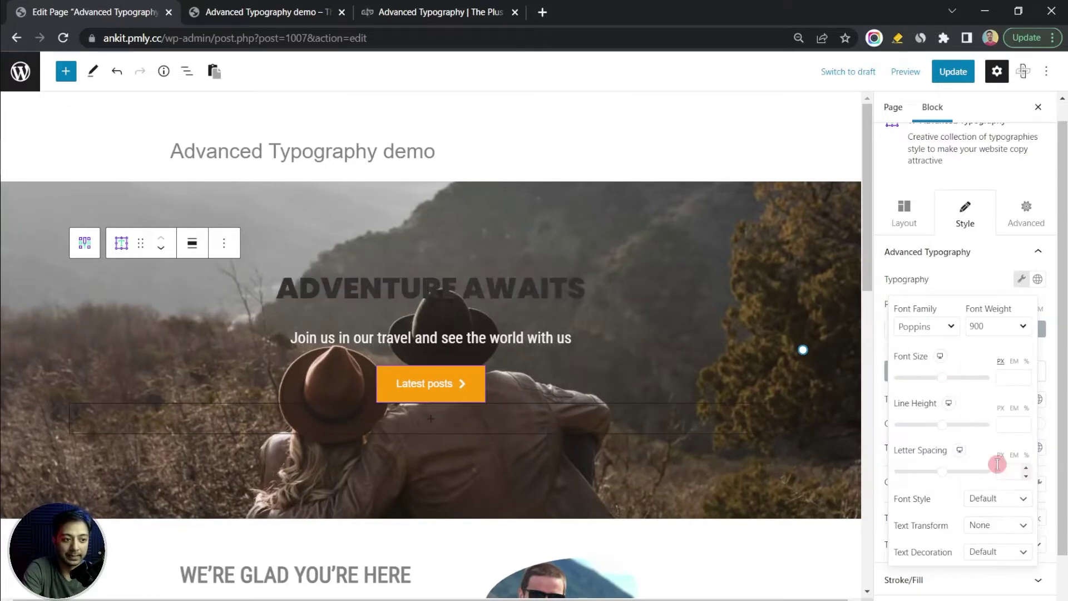
{"action": "left_click", "coordinate": [1008, 377]}
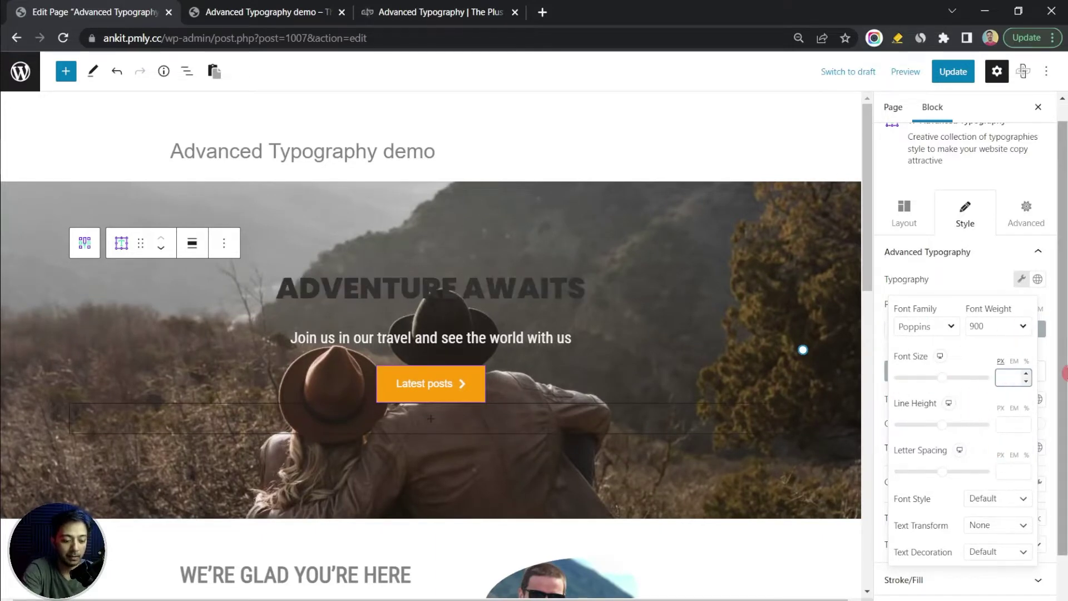
{"action": "type", "text": "90"}
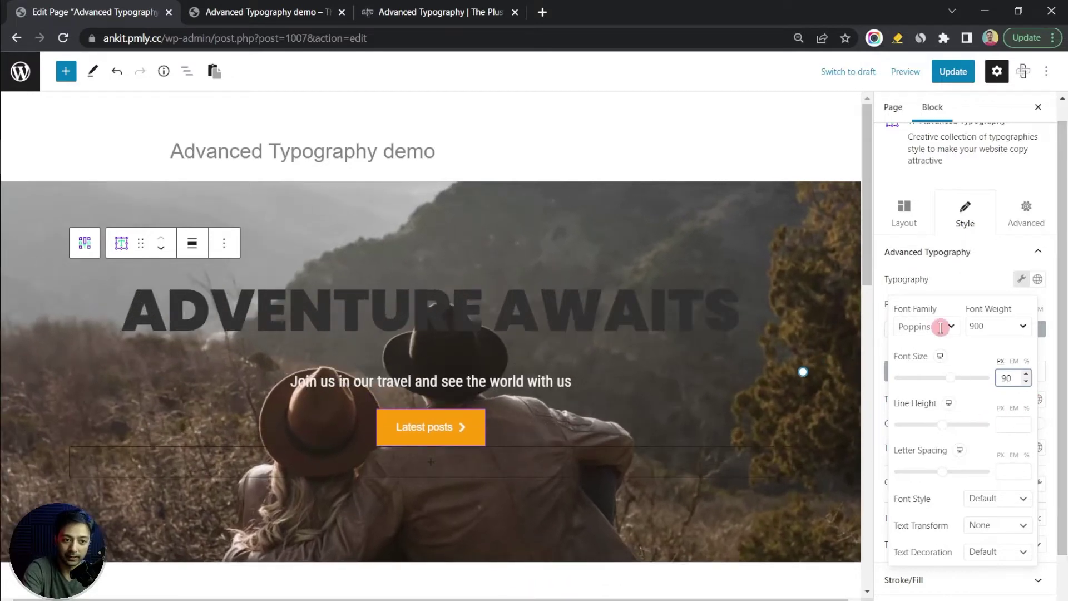
{"action": "left_click", "coordinate": [915, 282]}
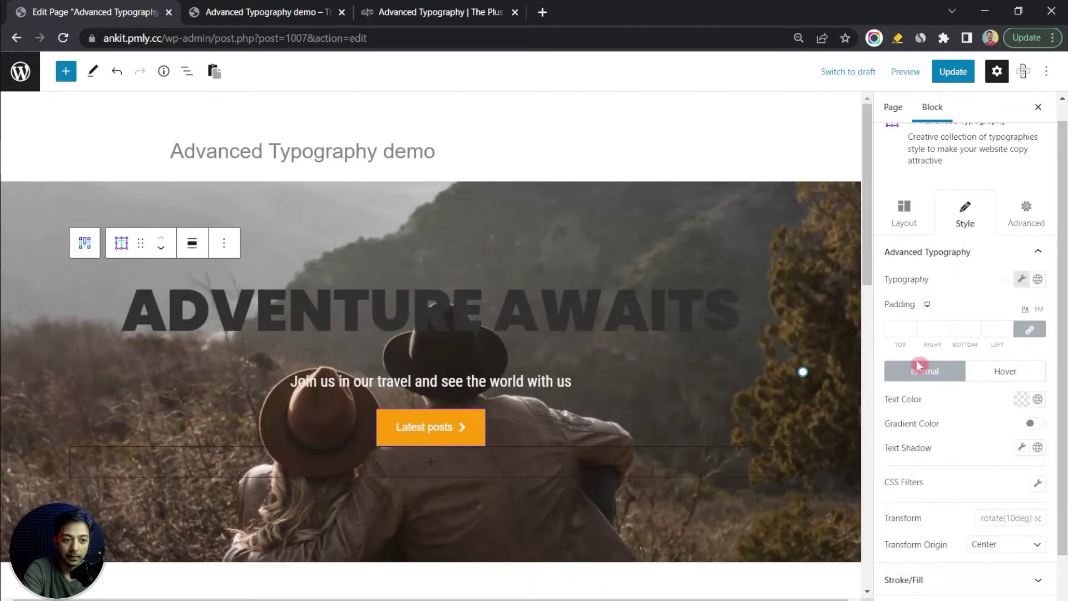
Give the ADVENTURE AWAITS text a light orange colour, then update the page and view the published version
{"action": "left_click", "coordinate": [1021, 400]}
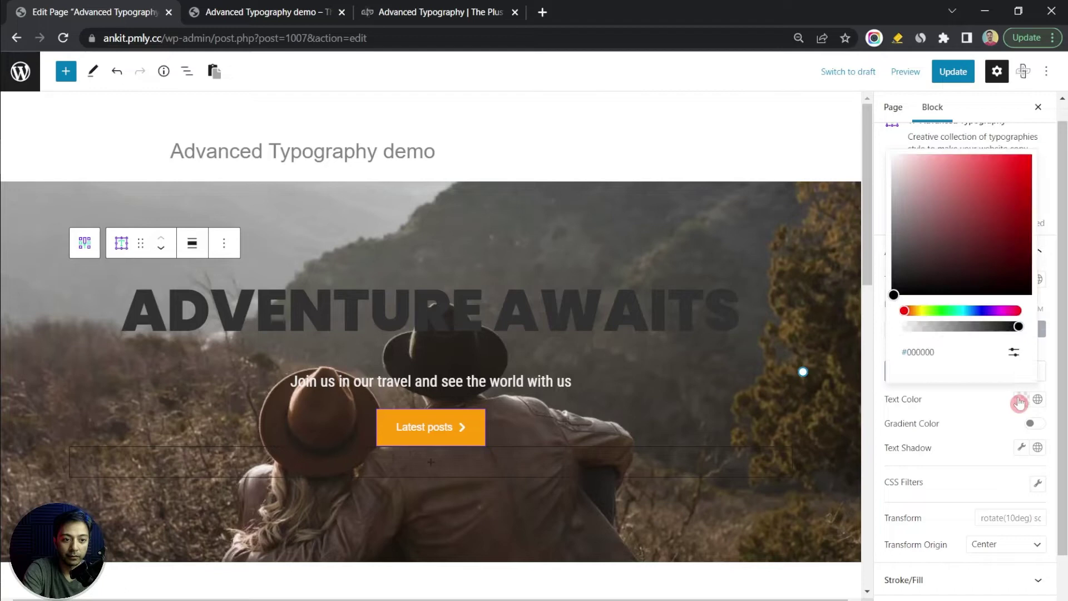
{"action": "left_click", "coordinate": [915, 310]}
{"action": "mouse_move", "coordinate": [948, 184]}
{"action": "left_mouse_down"}
{"action": "mouse_move", "coordinate": [940, 155]}
{"action": "mouse_move", "coordinate": [957, 157]}
{"action": "left_mouse_up"}
{"action": "left_click", "coordinate": [962, 99]}
{"action": "left_click", "coordinate": [967, 80]}
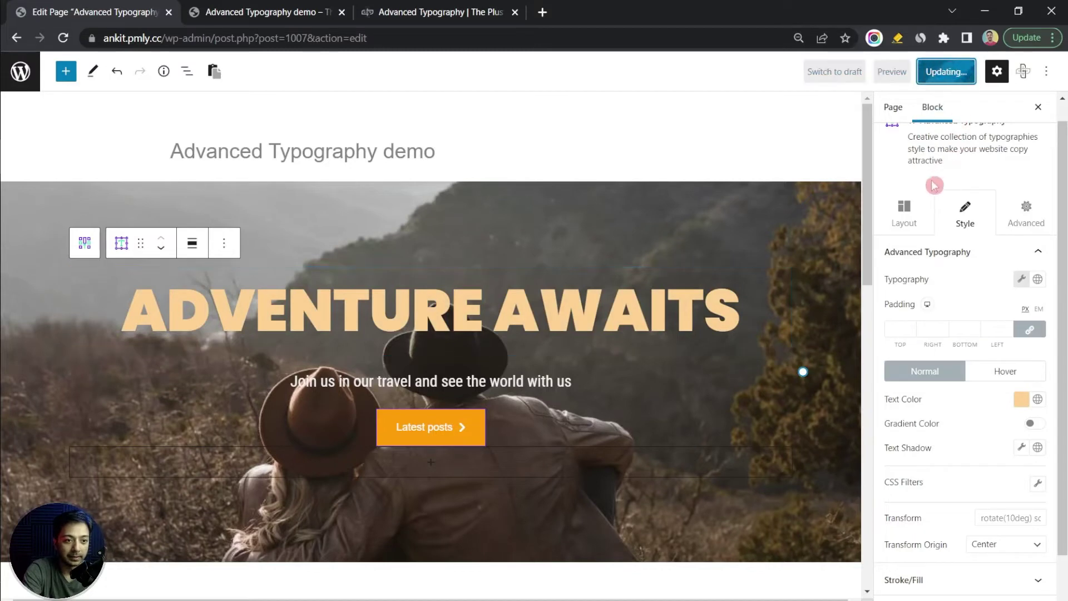
{"action": "key", "text": "ctrl+Tab"}
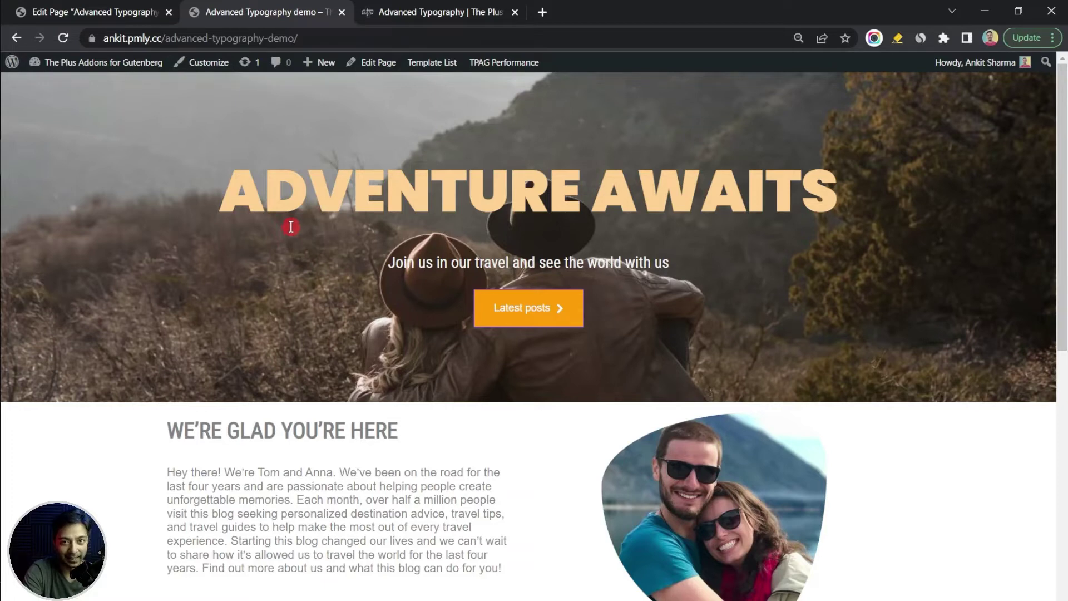
Back in the page editor, set the ADVENTURE AWAITS text's Vertical Text direction to Left to Right and inspect the layout
{"action": "key", "text": "ctrl+shift+Tab"}
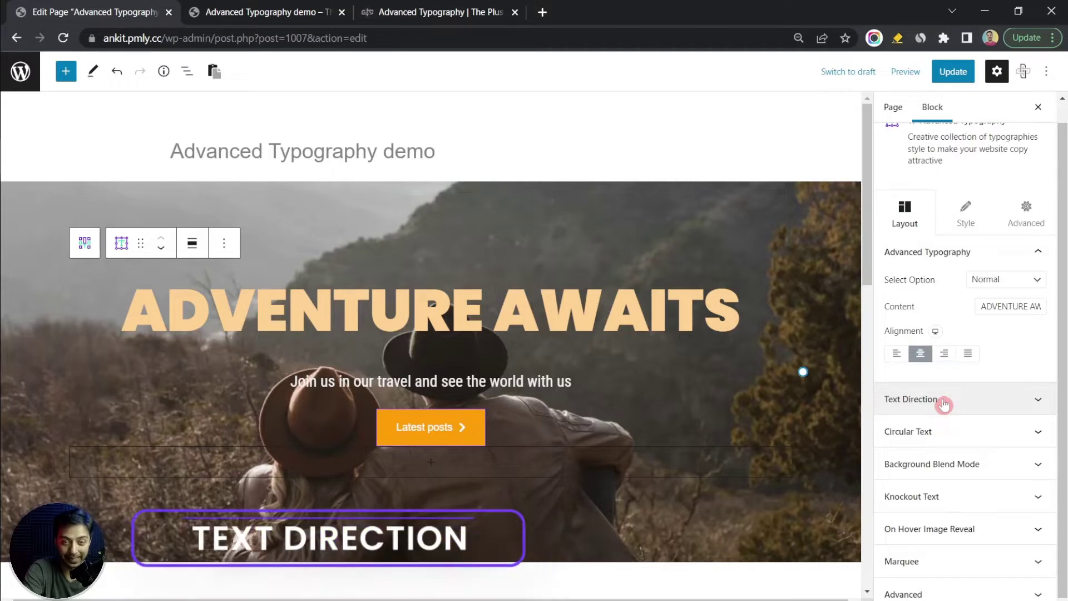
{"action": "left_click", "coordinate": [1038, 400]}
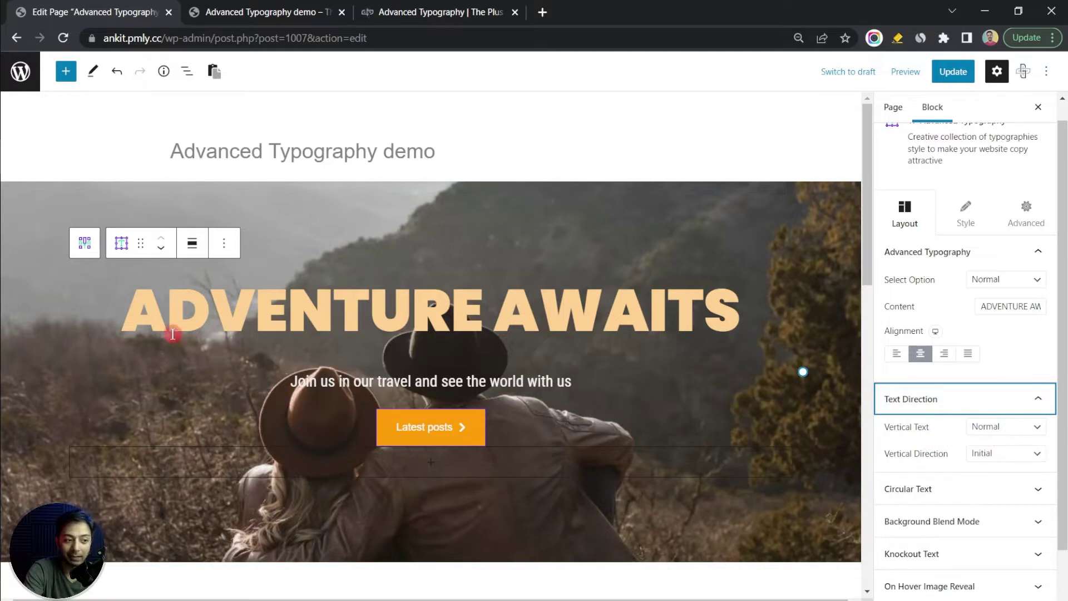
{"action": "left_click", "coordinate": [991, 427]}
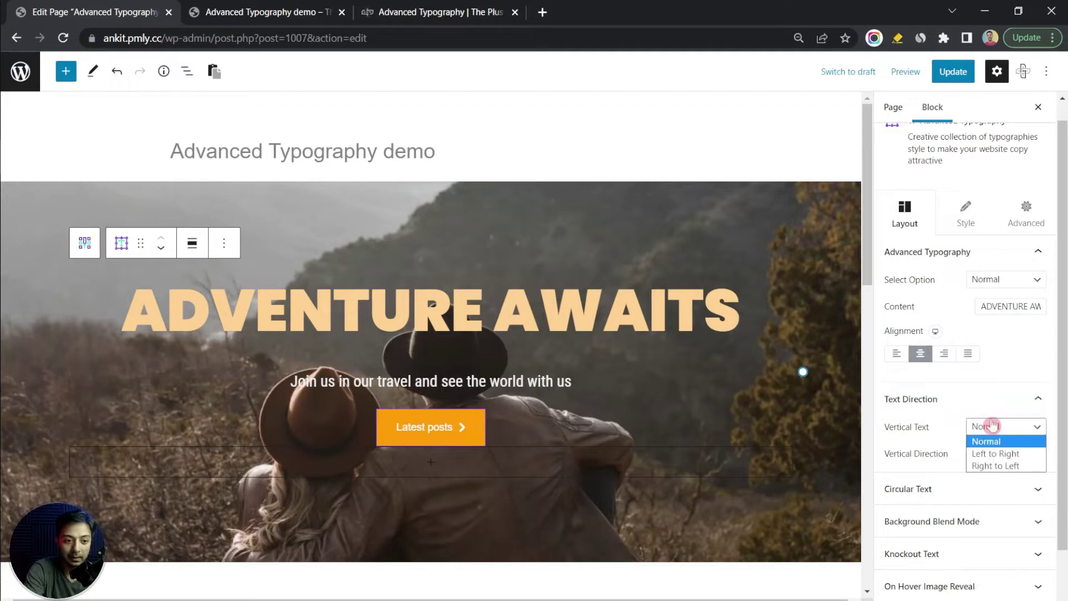
{"action": "left_click", "coordinate": [1022, 456]}
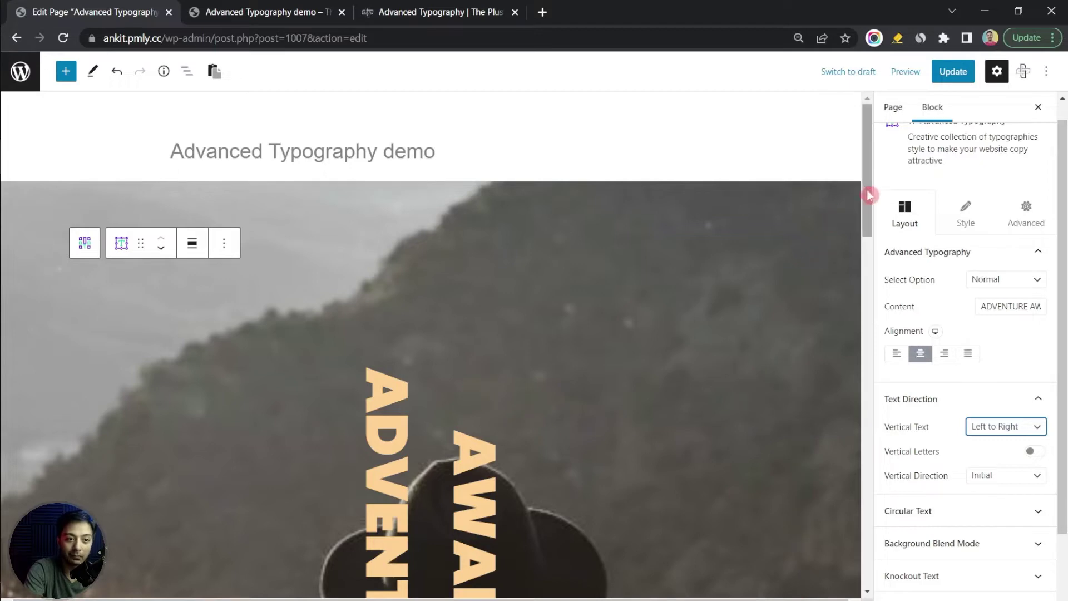
{"action": "left_click_drag", "start_coordinate": [870, 196], "coordinate": [871, 269]}
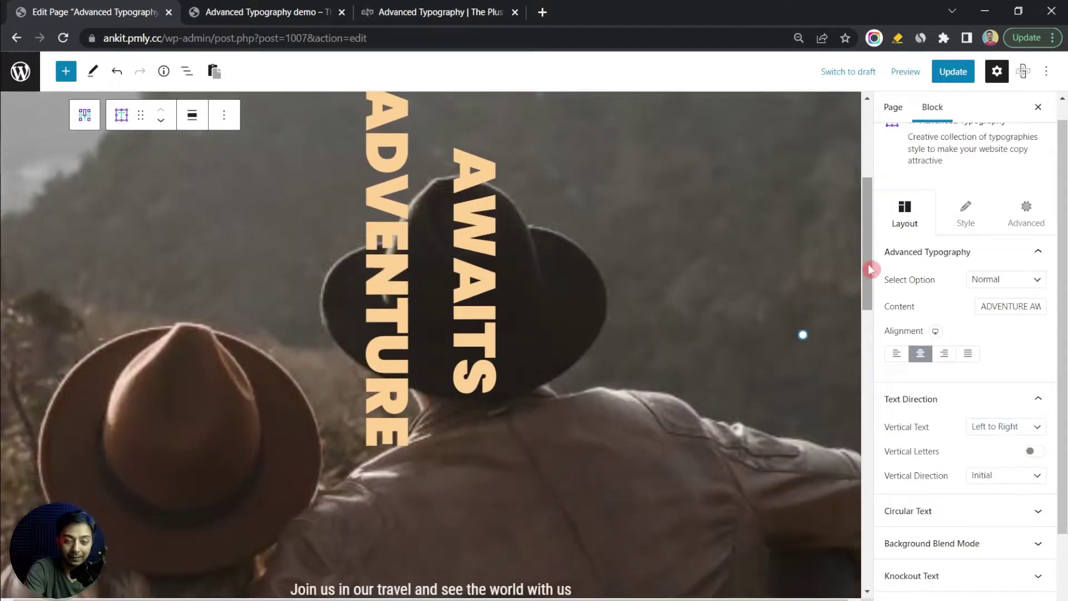
Set the ADVENTURE AWAITS text's Vertical Text direction to Right to Left and turn on Vertical Letters
{"action": "left_click", "coordinate": [1001, 427]}
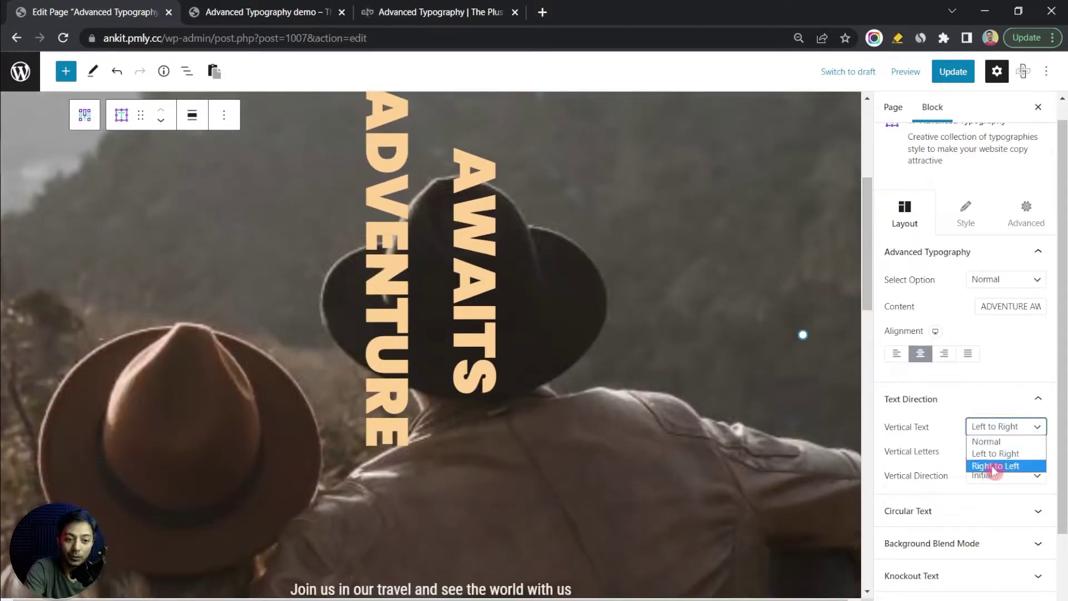
{"action": "left_click", "coordinate": [994, 468]}
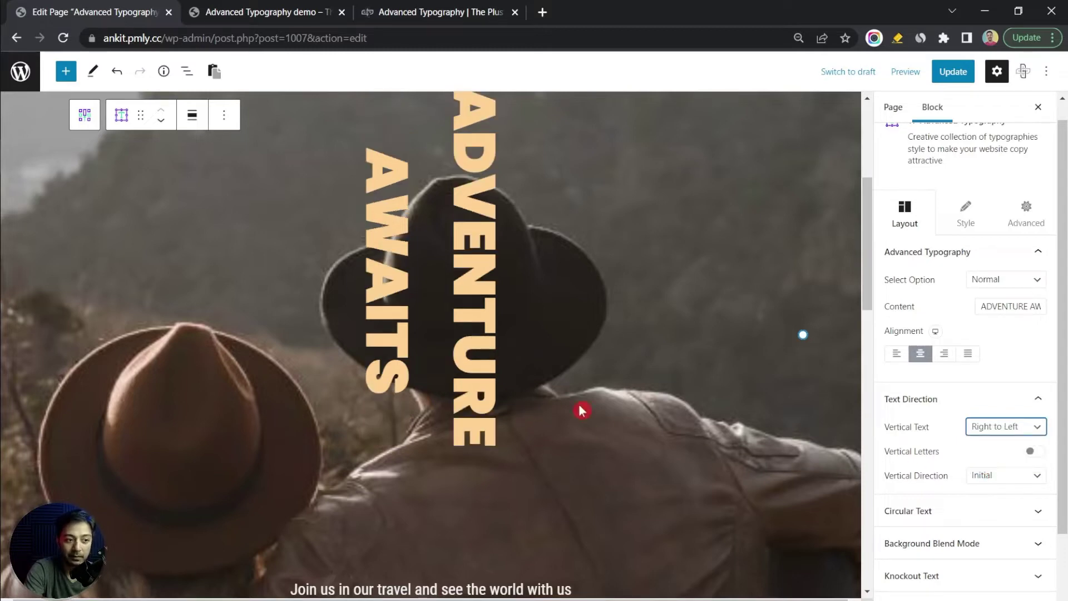
{"action": "left_click_drag", "start_coordinate": [867, 296], "coordinate": [867, 262]}
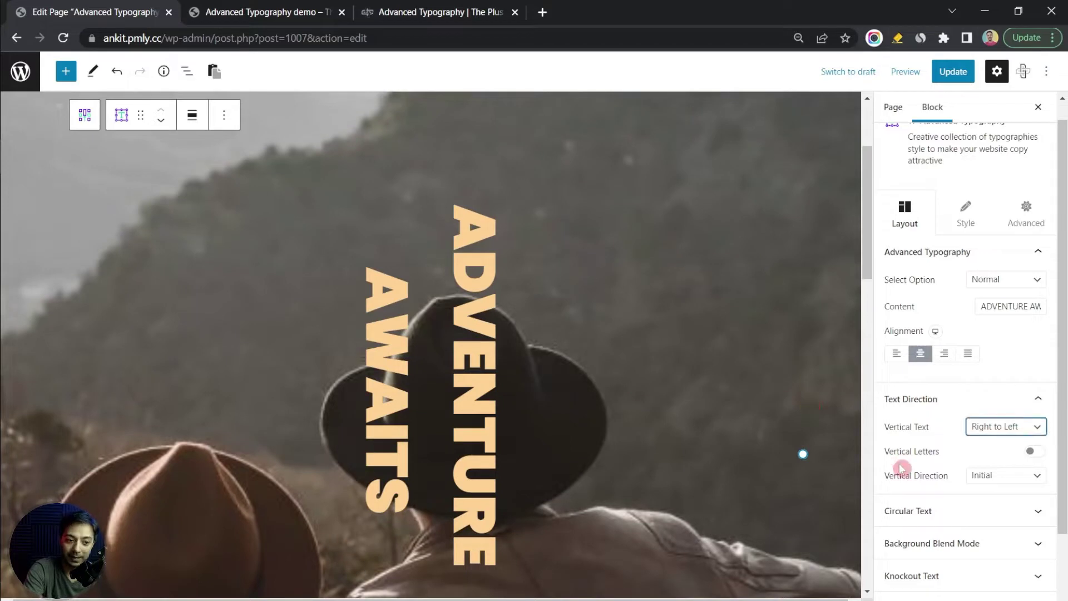
{"action": "left_click", "coordinate": [1035, 451]}
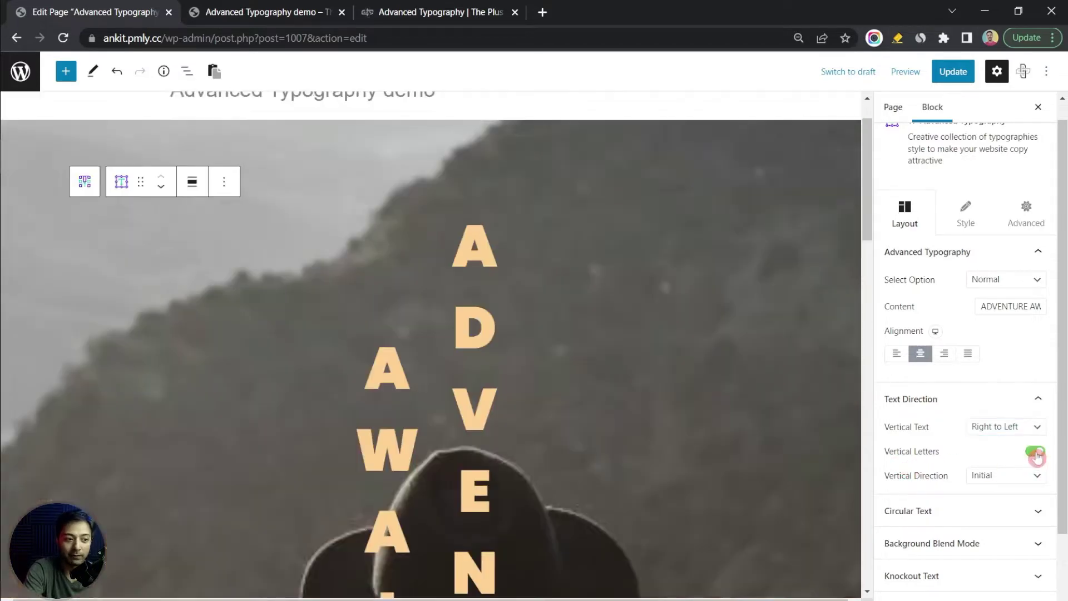
{"action": "scroll", "coordinate": [534, 317], "scroll_direction": "down", "scroll_amount": 1}
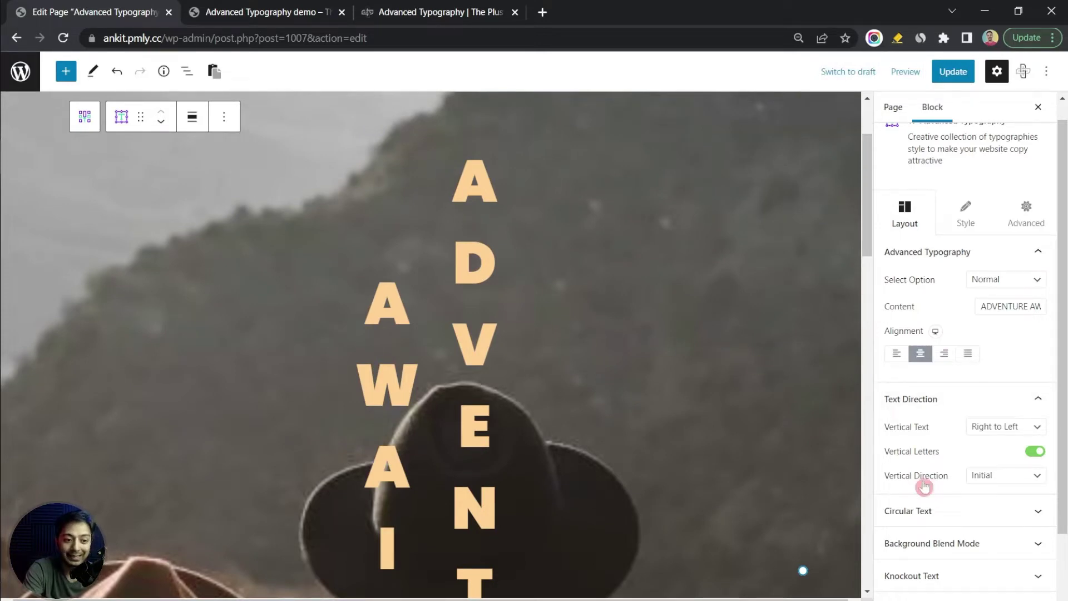
Try Right to Left as the ADVENTURE AWAITS text's Vertical Direction, and change it to Left to Right
{"action": "left_click", "coordinate": [1032, 482]}
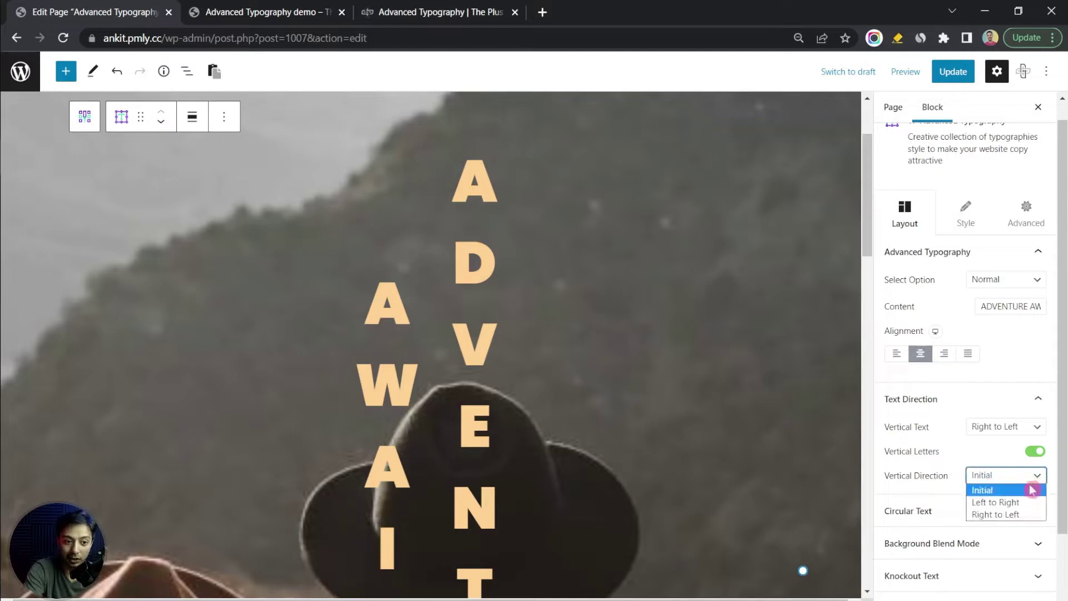
{"action": "left_click", "coordinate": [1008, 514]}
{"action": "left_click", "coordinate": [990, 477]}
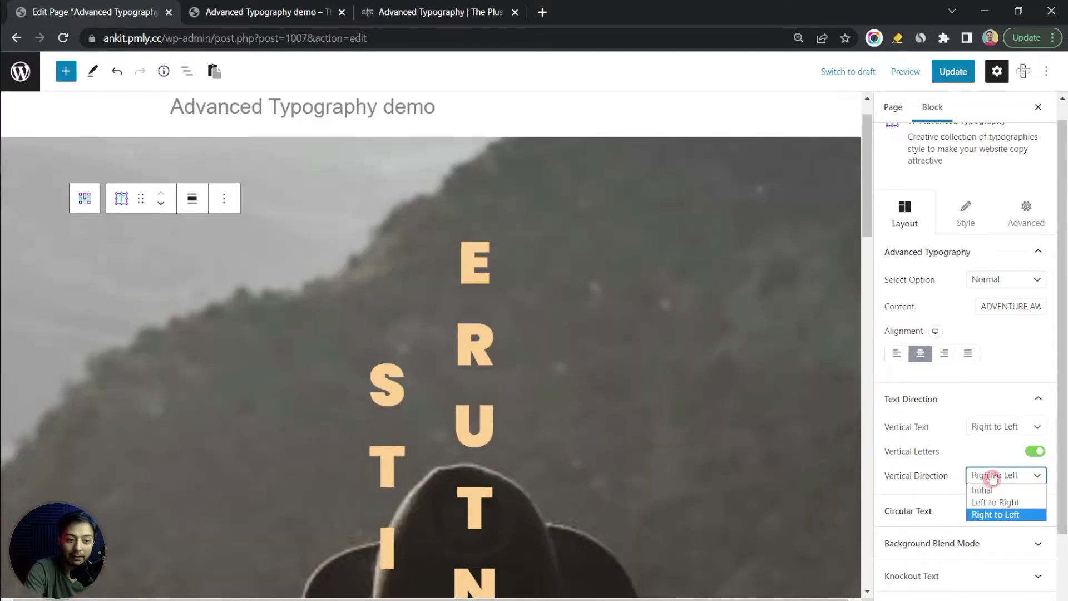
{"action": "left_click", "coordinate": [985, 502]}
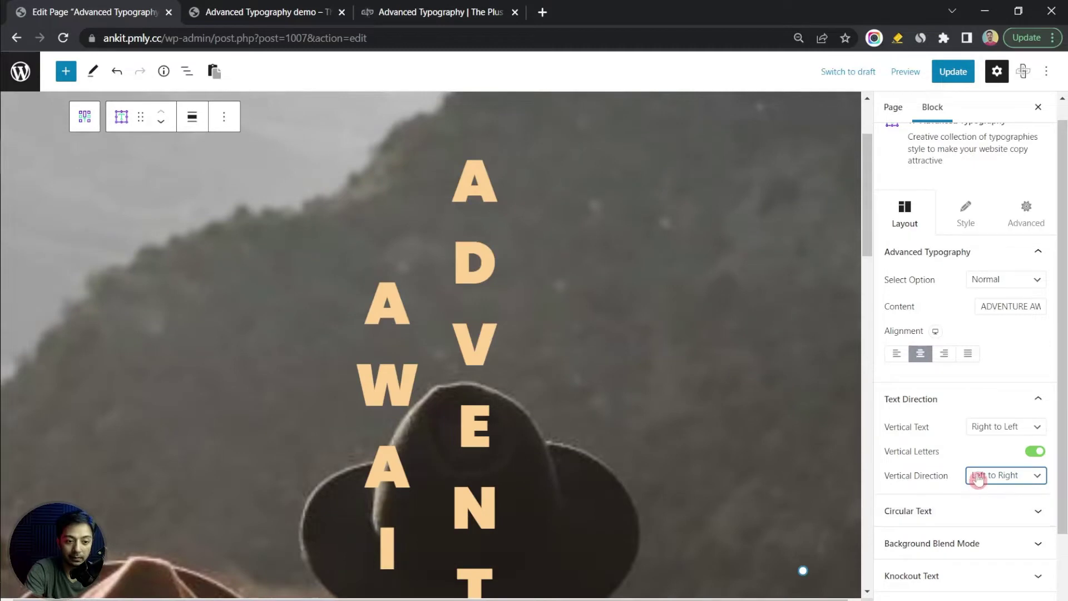
{"action": "scroll", "coordinate": [412, 346], "scroll_direction": "down", "scroll_amount": 1}
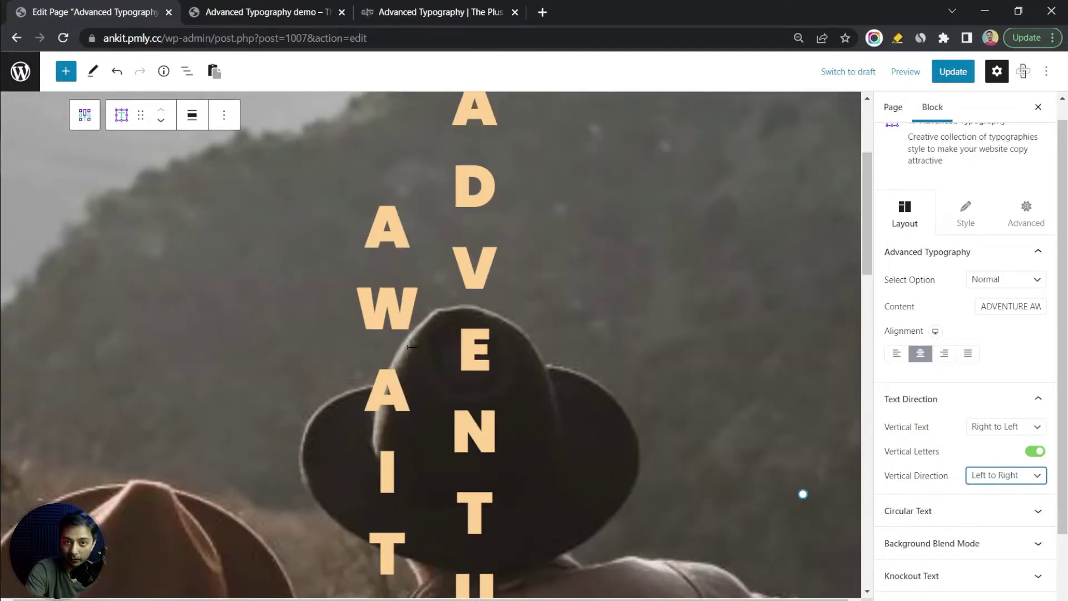
Switch to The Plus Blocks' Advanced Typography demo page and copy the "Get support from Industry Experts" section with the vertical offer text
{"action": "left_click", "coordinate": [421, 17]}
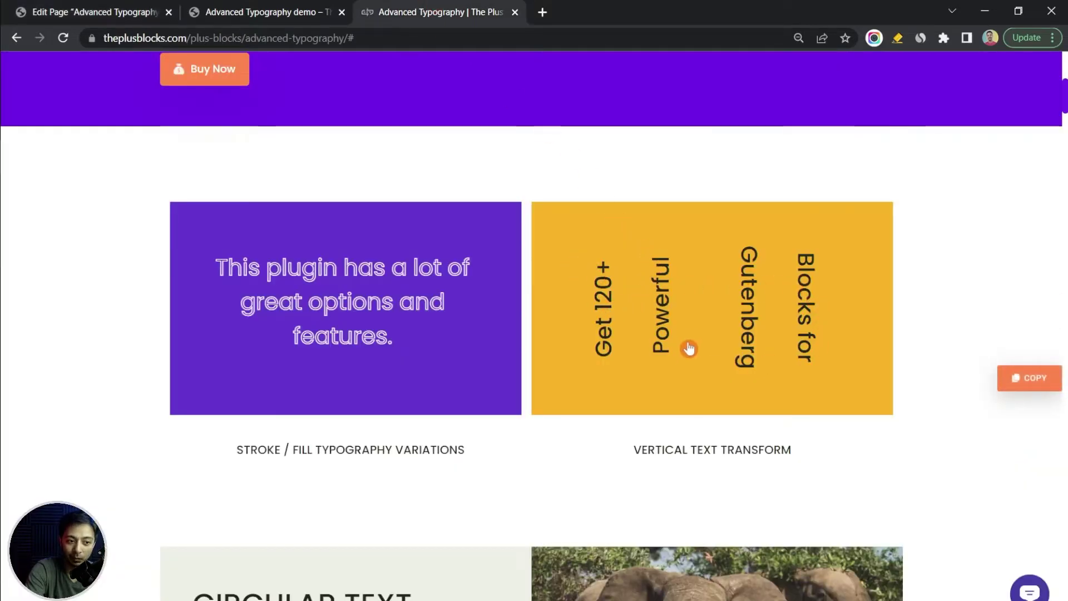
{"action": "scroll", "coordinate": [936, 421], "scroll_direction": "down", "scroll_amount": 10}
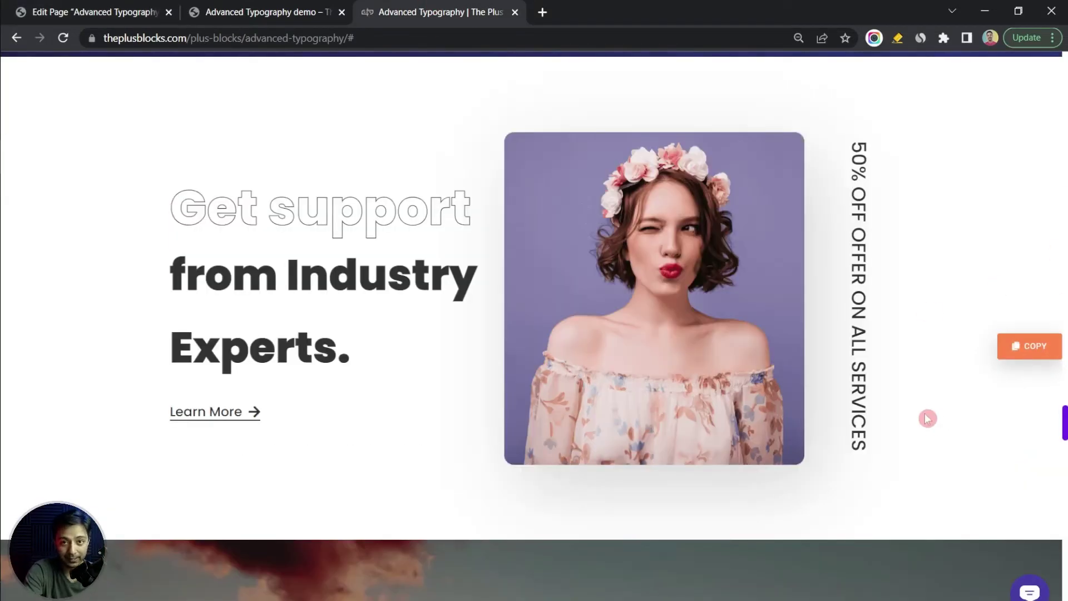
{"action": "left_click_drag", "start_coordinate": [857, 142], "coordinate": [881, 416]}
{"action": "left_click", "coordinate": [879, 428]}
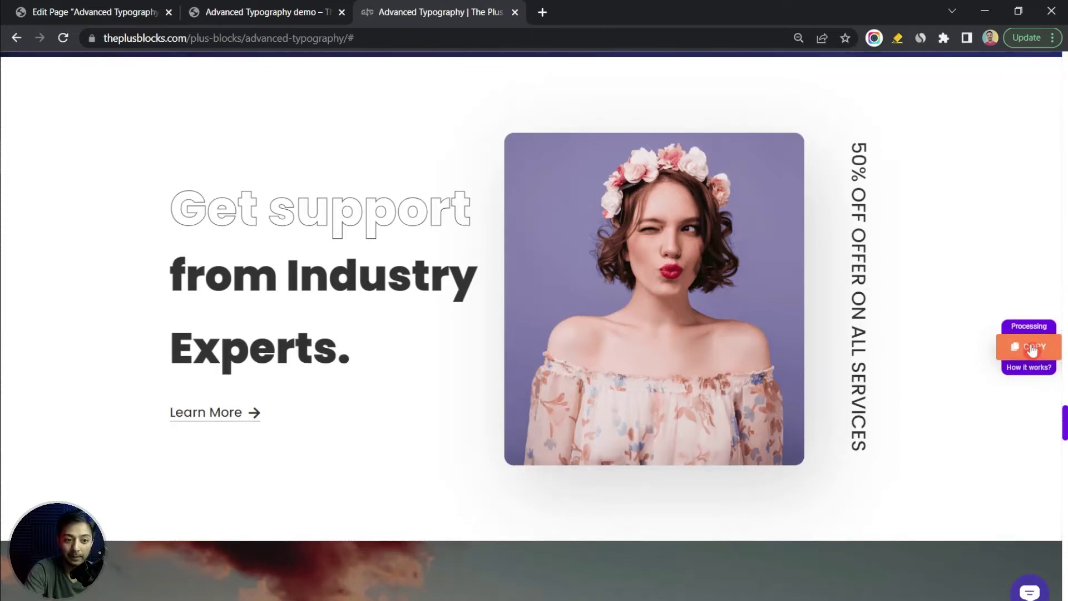
Return to the page editor and set the ADVENTURE AWAITS text's Vertical Text option to Normal
{"action": "key", "text": "ctrl+1"}
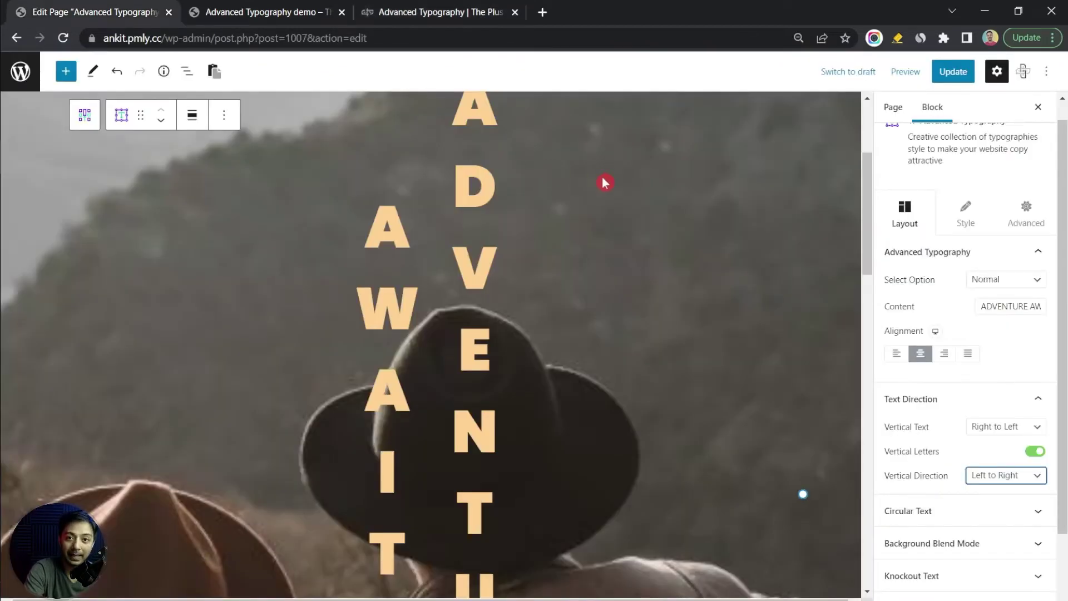
{"action": "scroll", "coordinate": [547, 295], "scroll_direction": "up", "scroll_amount": 3}
{"action": "scroll", "coordinate": [561, 298], "scroll_direction": "down", "scroll_amount": 2}
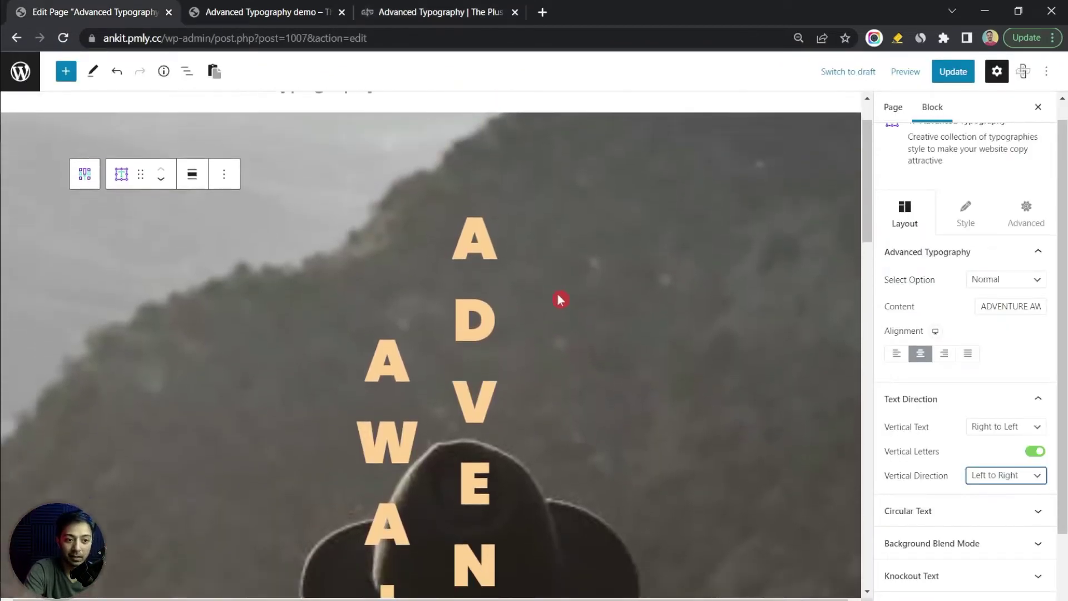
{"action": "left_click", "coordinate": [1000, 429]}
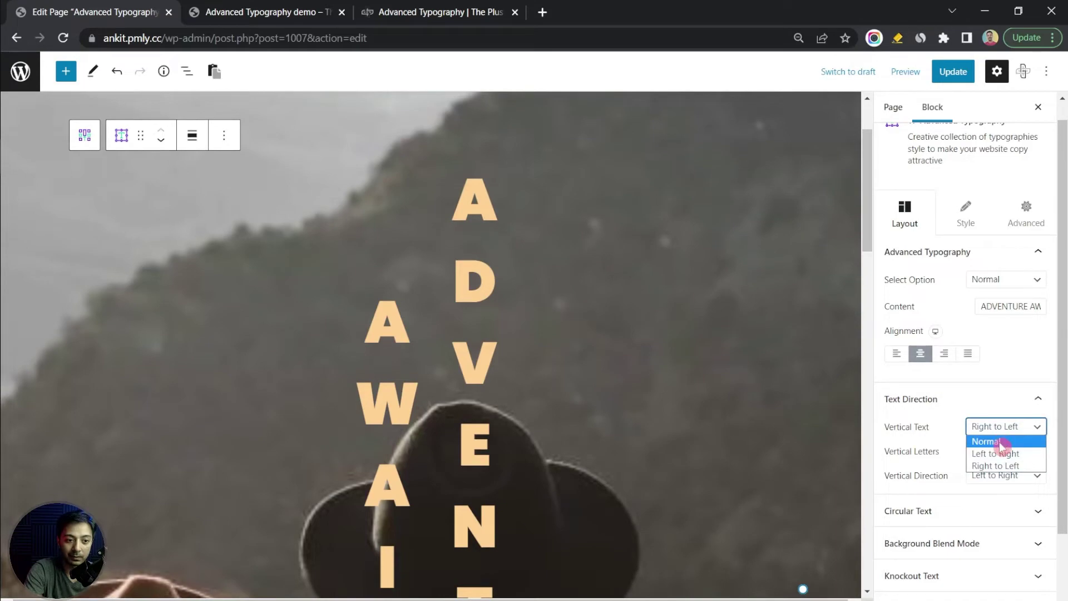
{"action": "left_click", "coordinate": [985, 443]}
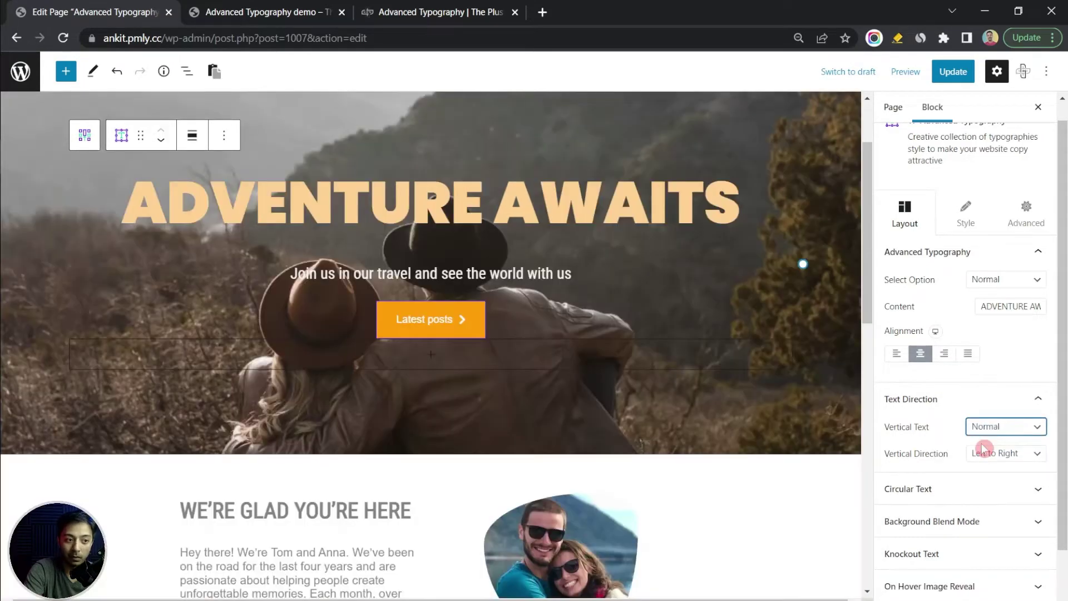
Paste the copied demo section at the empty paragraph below the START YOUR ADVENTURE heading
{"action": "scroll", "coordinate": [431, 459], "scroll_direction": "down", "scroll_amount": 5}
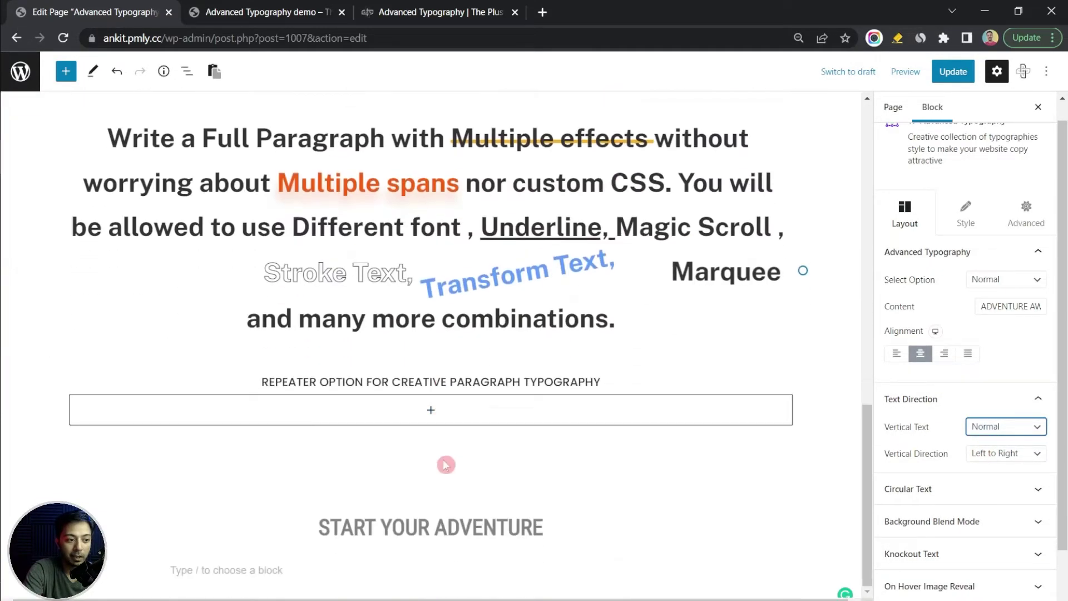
{"action": "left_click", "coordinate": [564, 527]}
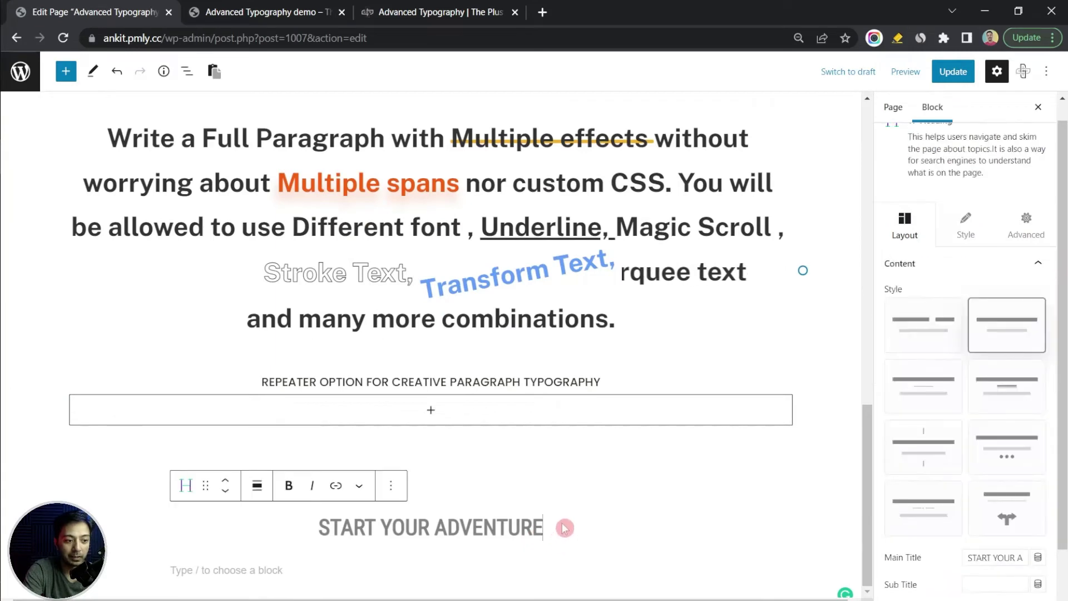
{"action": "left_click", "coordinate": [271, 567]}
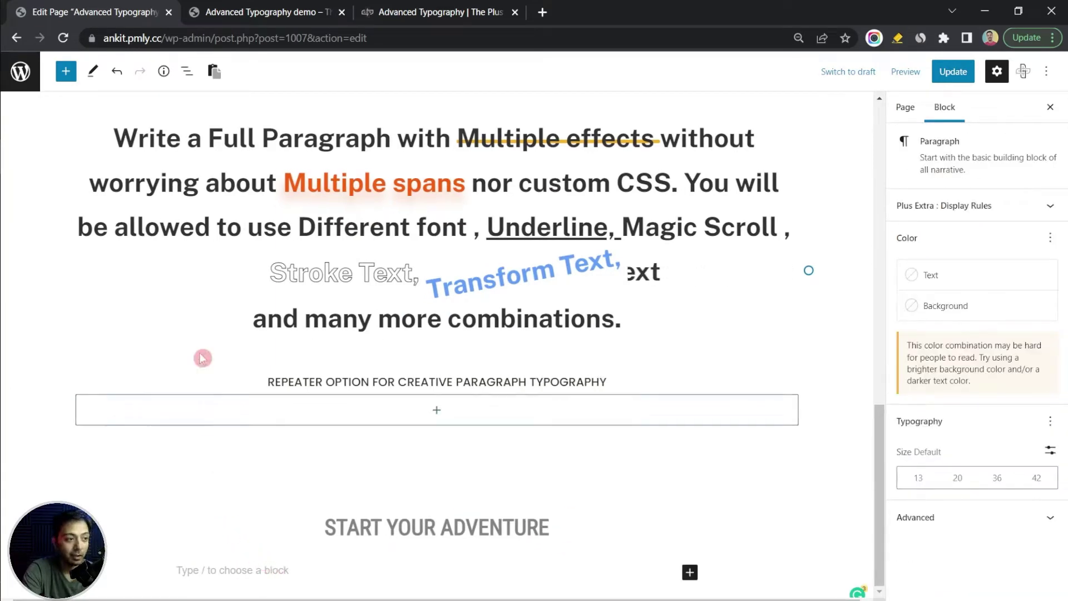
{"action": "left_click", "coordinate": [216, 73]}
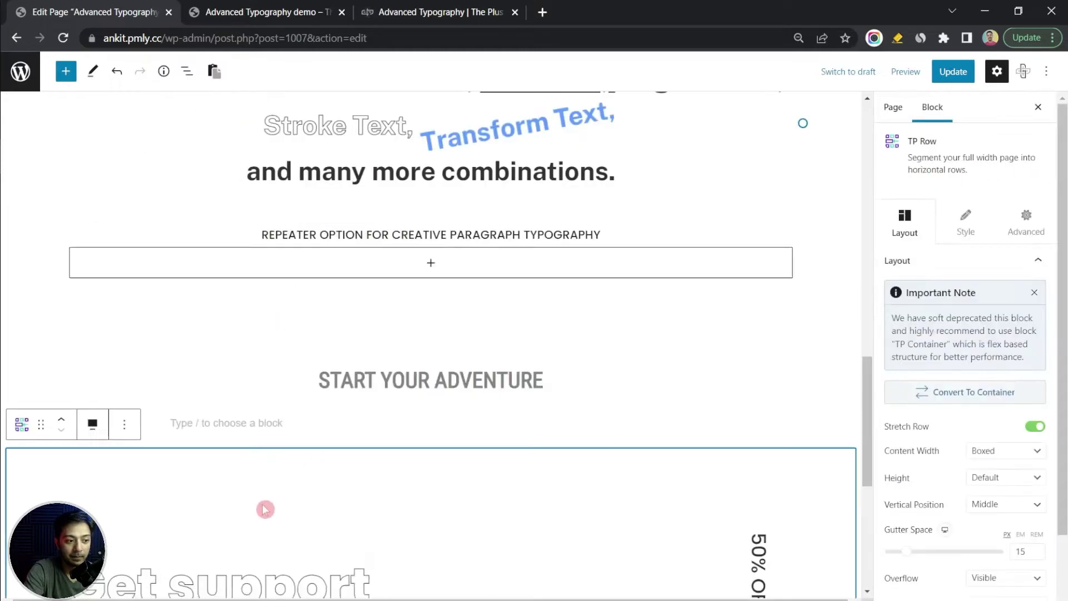
{"action": "scroll", "coordinate": [266, 509], "scroll_direction": "down", "scroll_amount": 6}
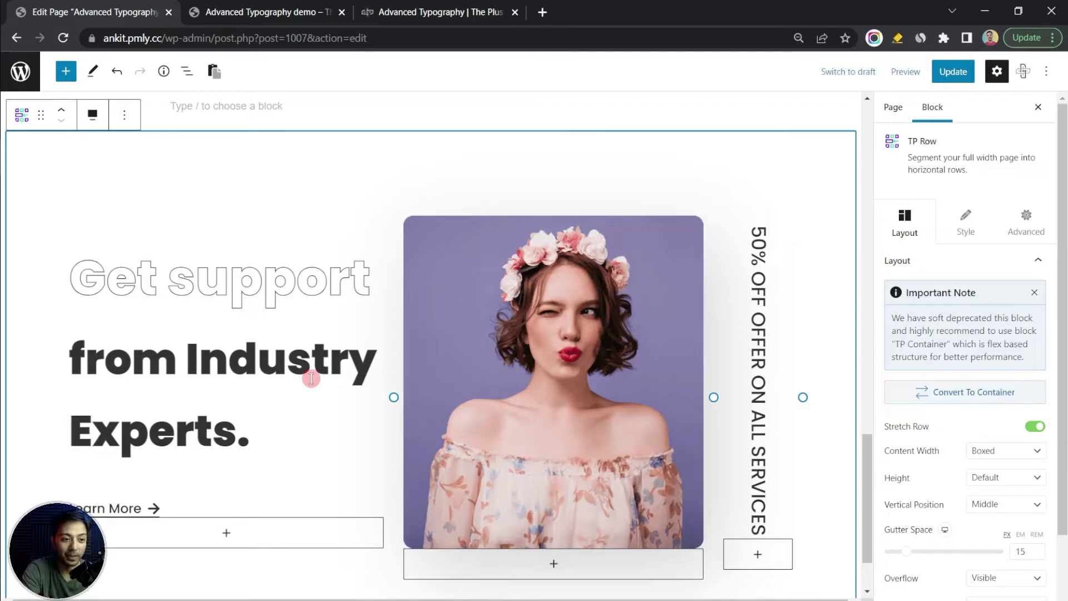
Open the text direction settings of the "50% OFF OFFER ON ALL SERVICES" text and turn on Vertical Letters
{"action": "left_click", "coordinate": [751, 250]}
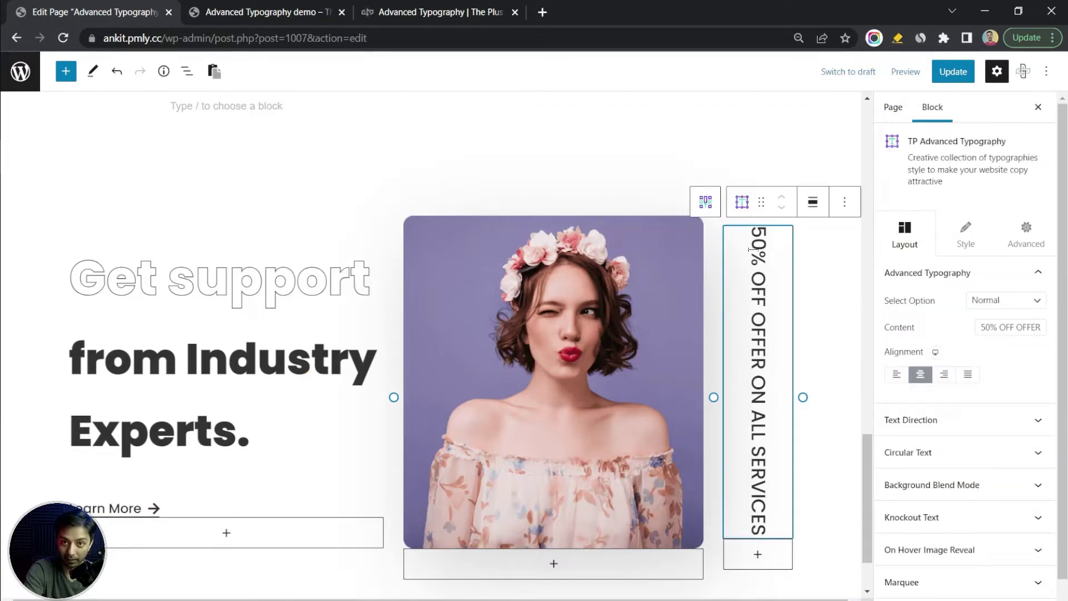
{"action": "left_click", "coordinate": [994, 419]}
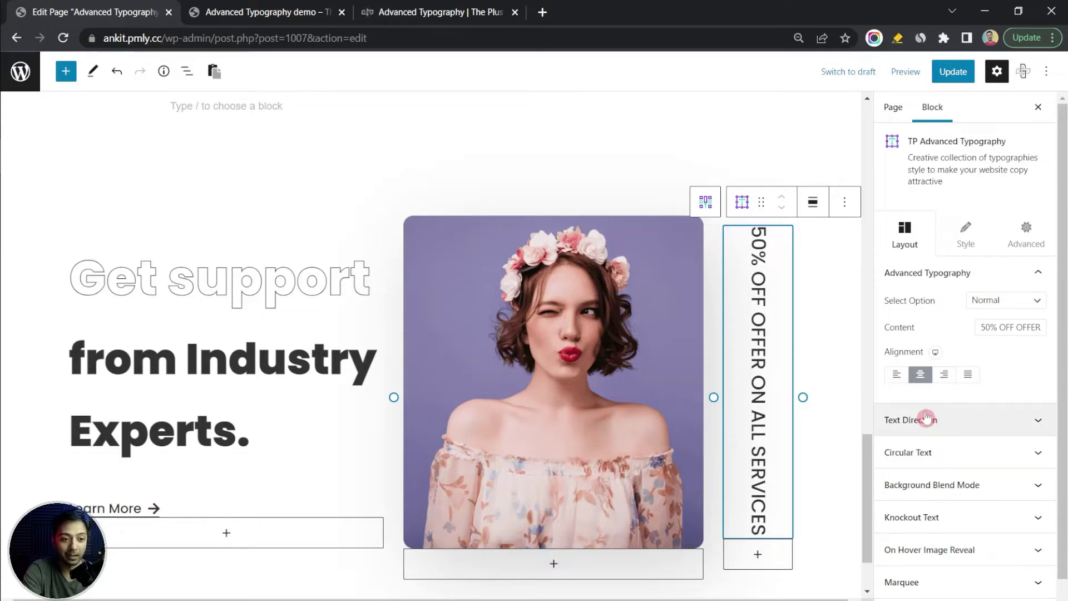
{"action": "left_click", "coordinate": [968, 429]}
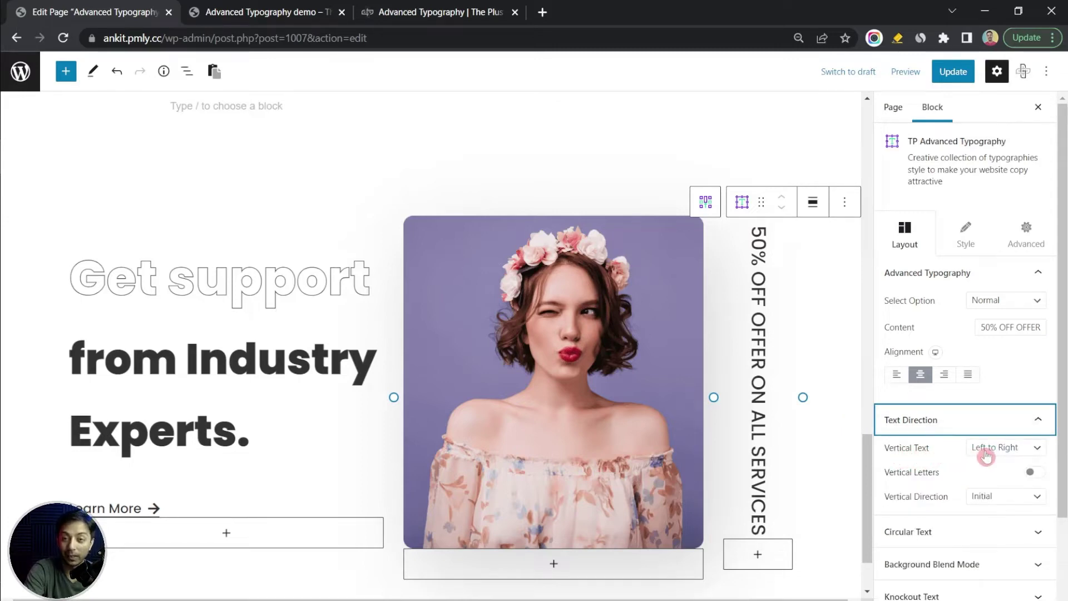
{"action": "left_click", "coordinate": [1034, 475]}
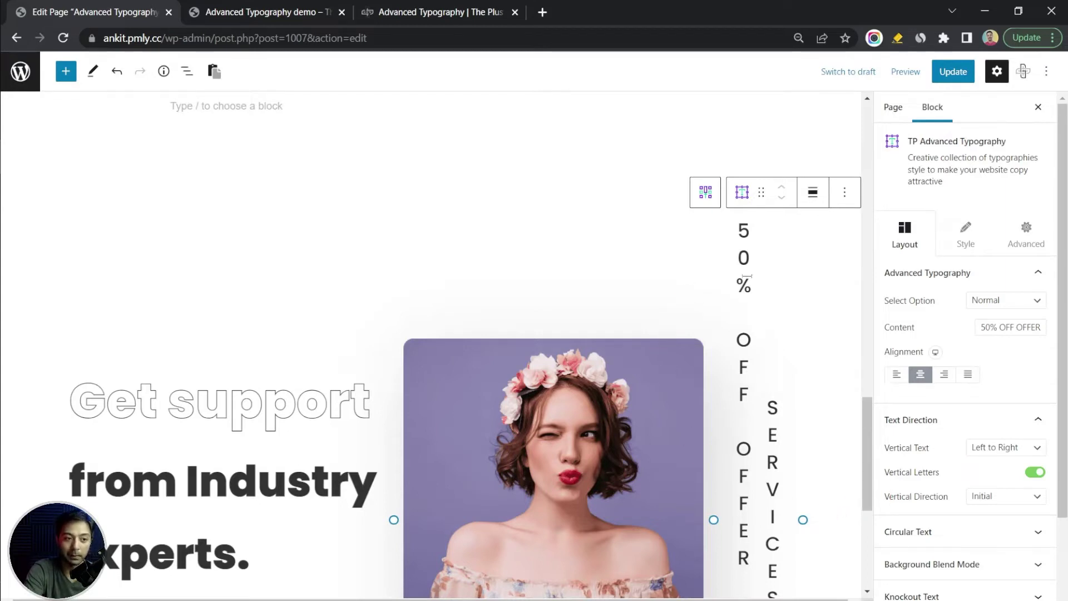
Compare both Vertical Direction options on the 50% OFF text, keep Left to Right, and turn off Vertical Letters
{"action": "left_click", "coordinate": [1000, 503]}
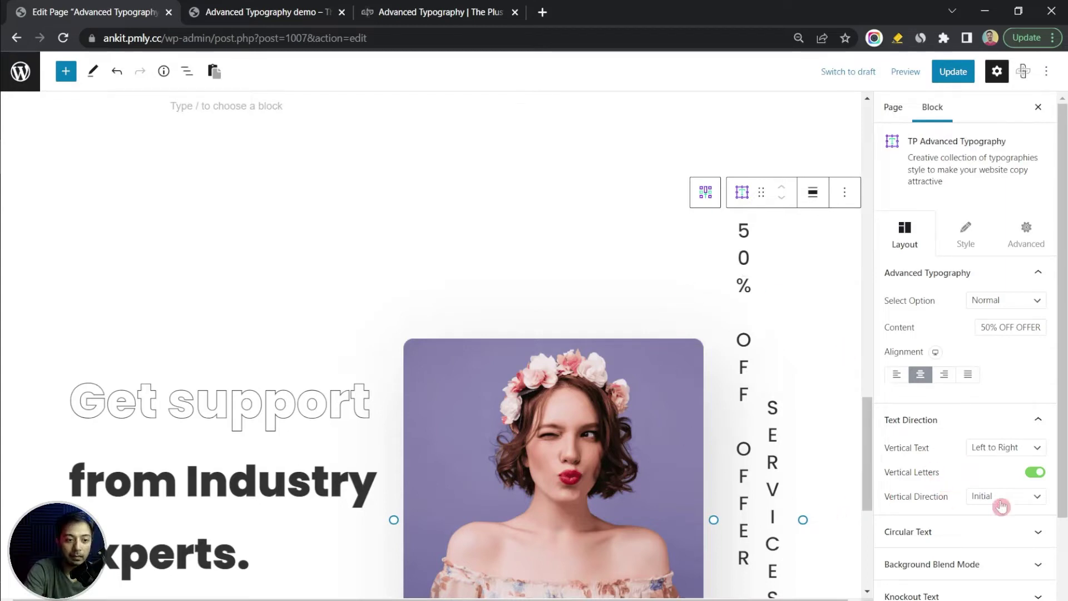
{"action": "left_click", "coordinate": [1000, 520]}
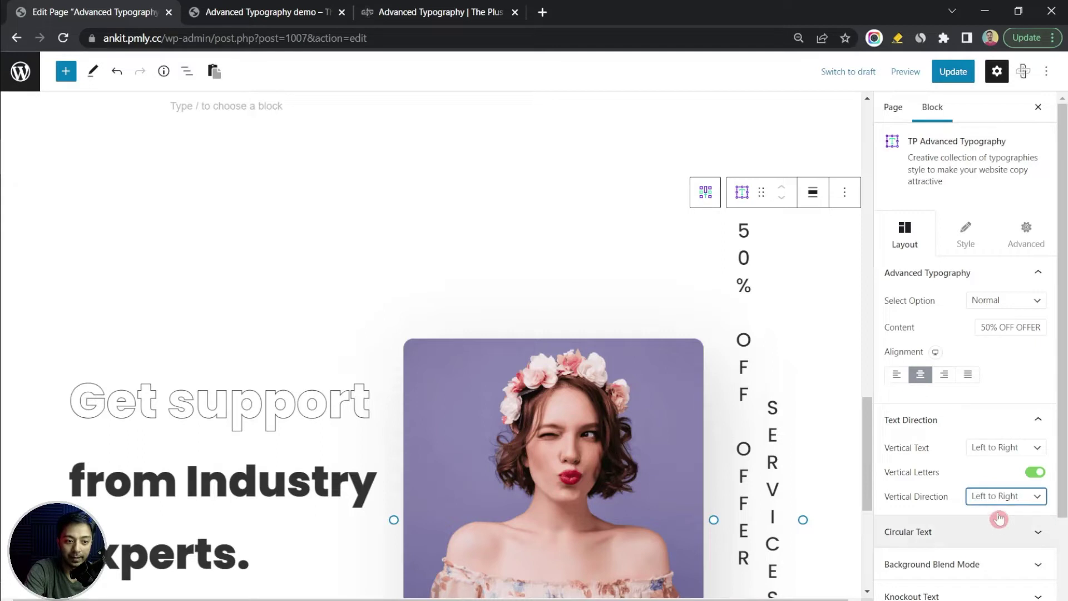
{"action": "left_click", "coordinate": [1001, 498]}
{"action": "left_click", "coordinate": [994, 533]}
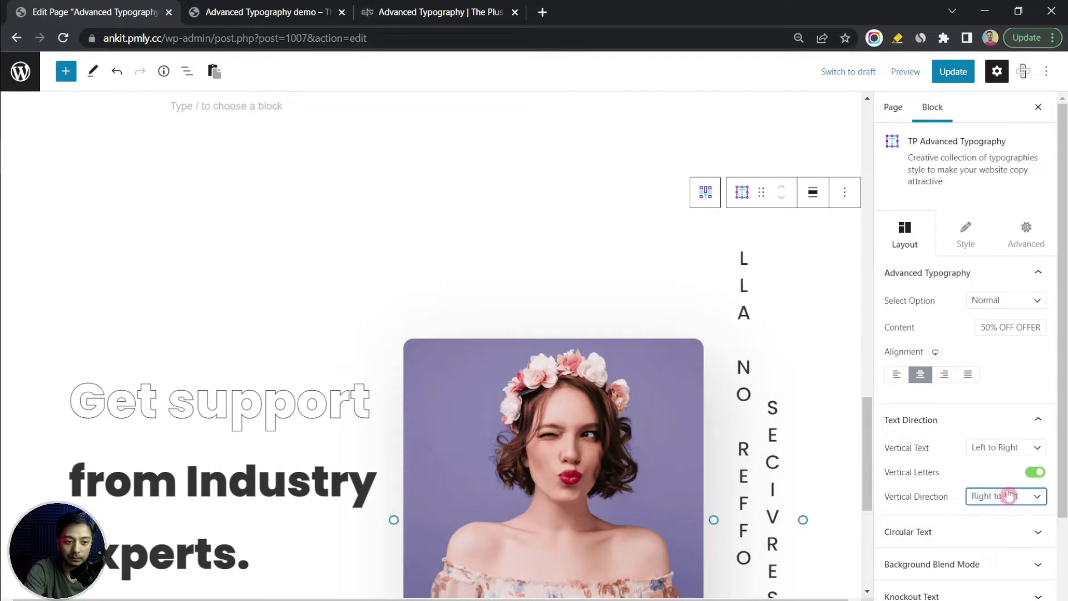
{"action": "left_click", "coordinate": [1036, 472]}
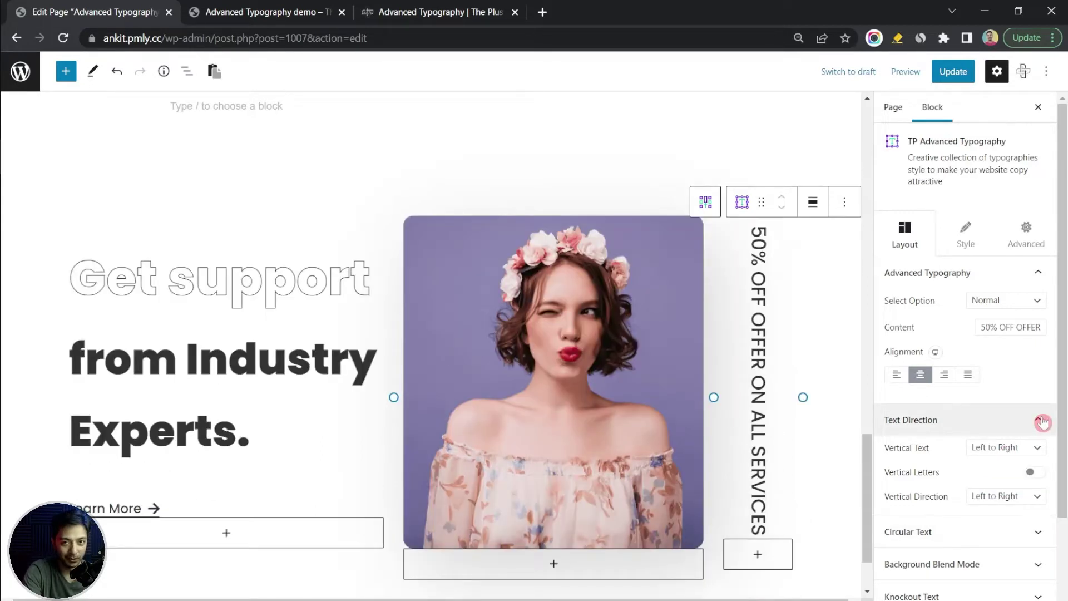
{"action": "left_click", "coordinate": [1042, 421]}
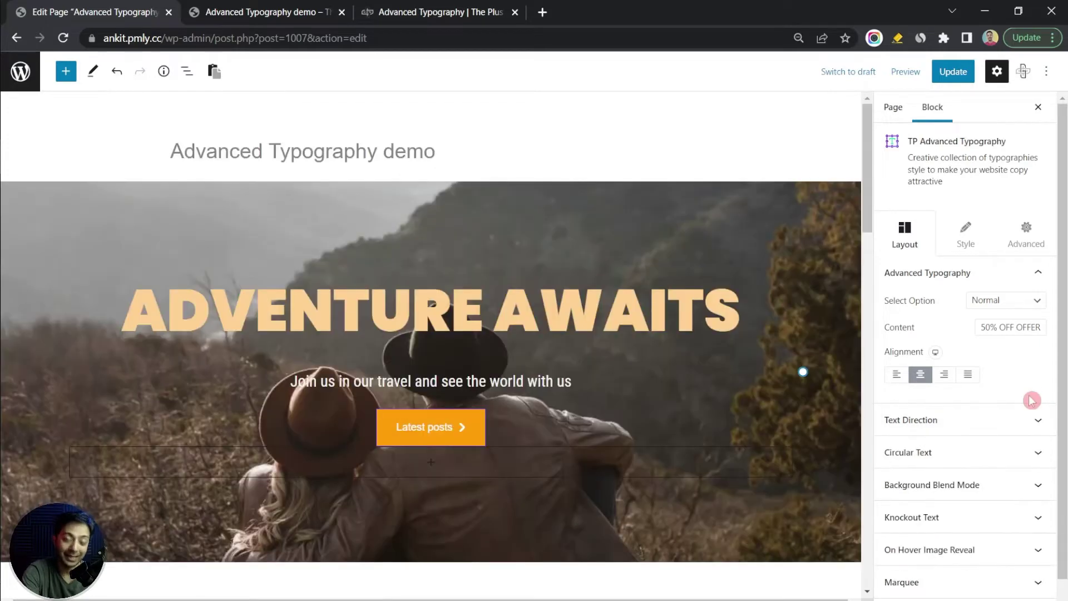
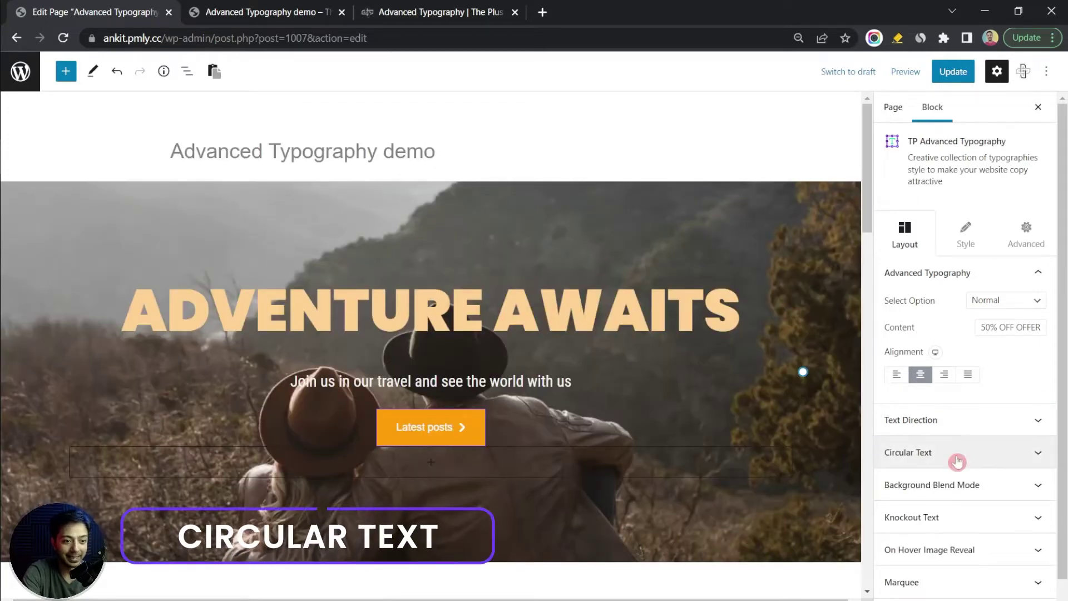
Enable Circular Text for the ADVENTURE AWAITS text and set its custom radius to 693
{"action": "left_click", "coordinate": [897, 459]}
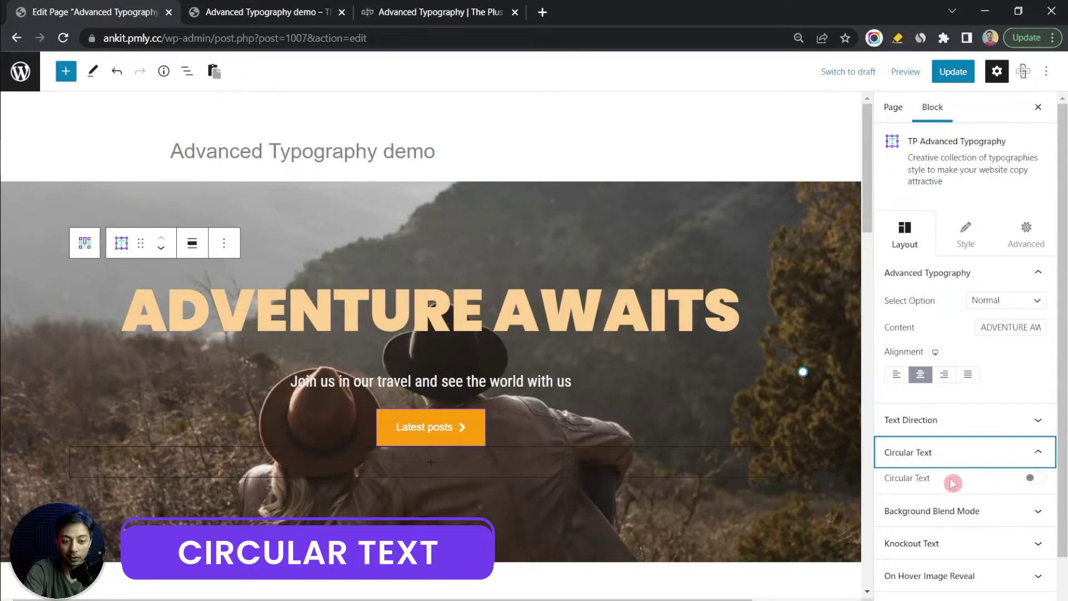
{"action": "left_click", "coordinate": [1040, 488]}
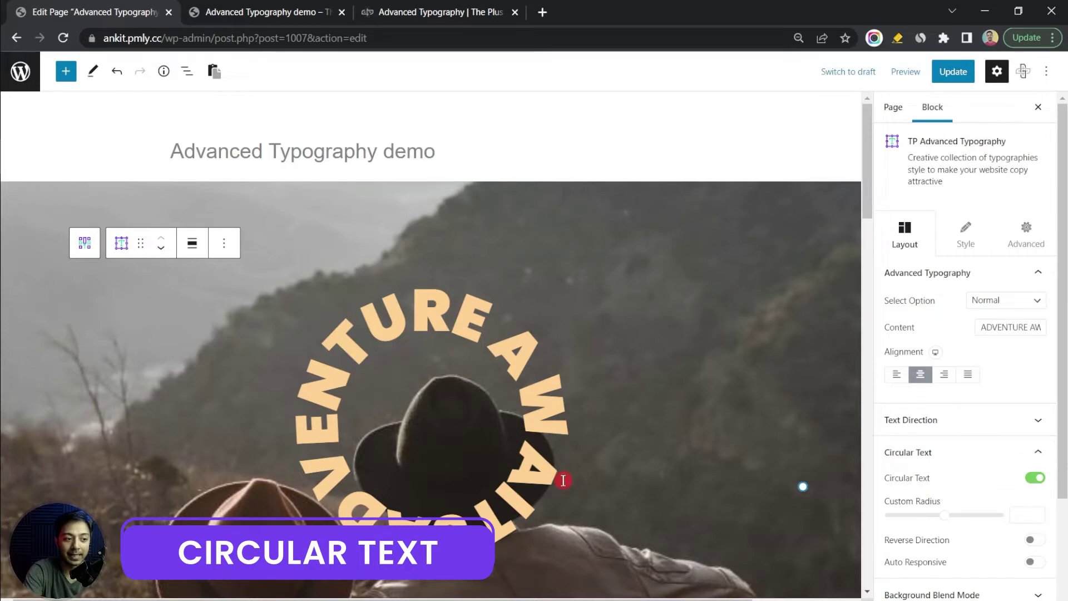
{"action": "scroll", "coordinate": [1006, 454], "scroll_direction": "down", "scroll_amount": 2}
{"action": "scroll", "coordinate": [612, 405], "scroll_direction": "down", "scroll_amount": 2}
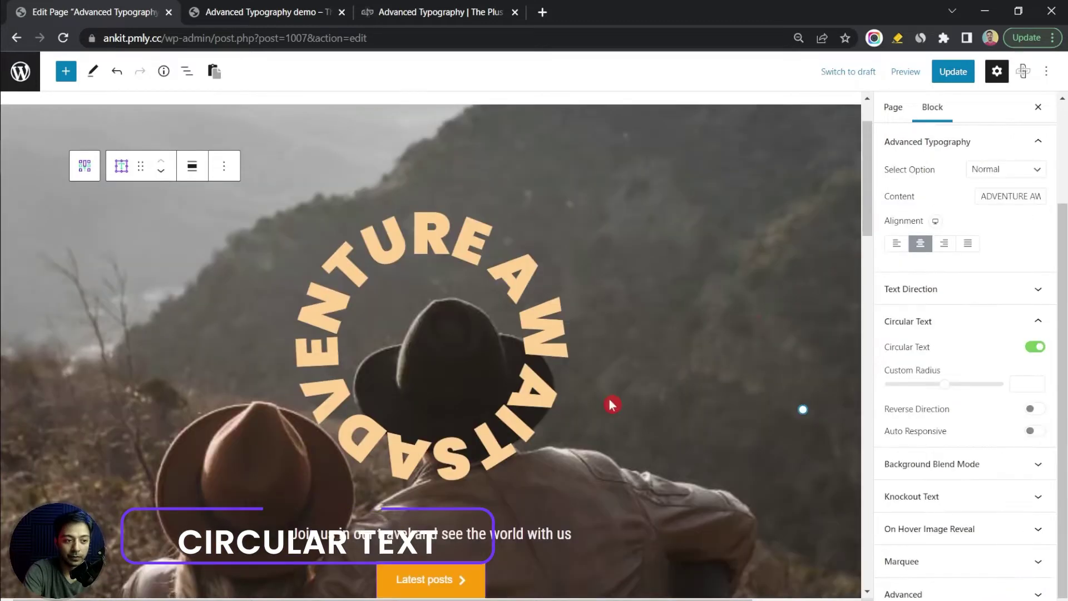
{"action": "left_click_drag", "start_coordinate": [945, 389], "coordinate": [987, 386]}
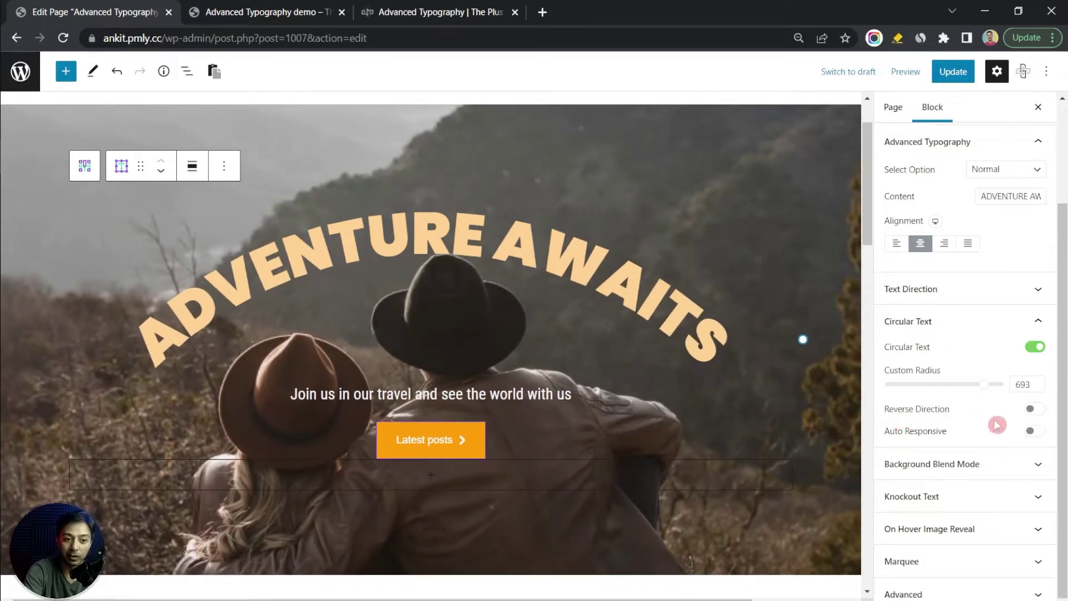
Enable Auto Responsive for the circular ADVENTURE AWAITS text, try Reverse Direction but leave it off, and update the page
{"action": "left_click", "coordinate": [1036, 410]}
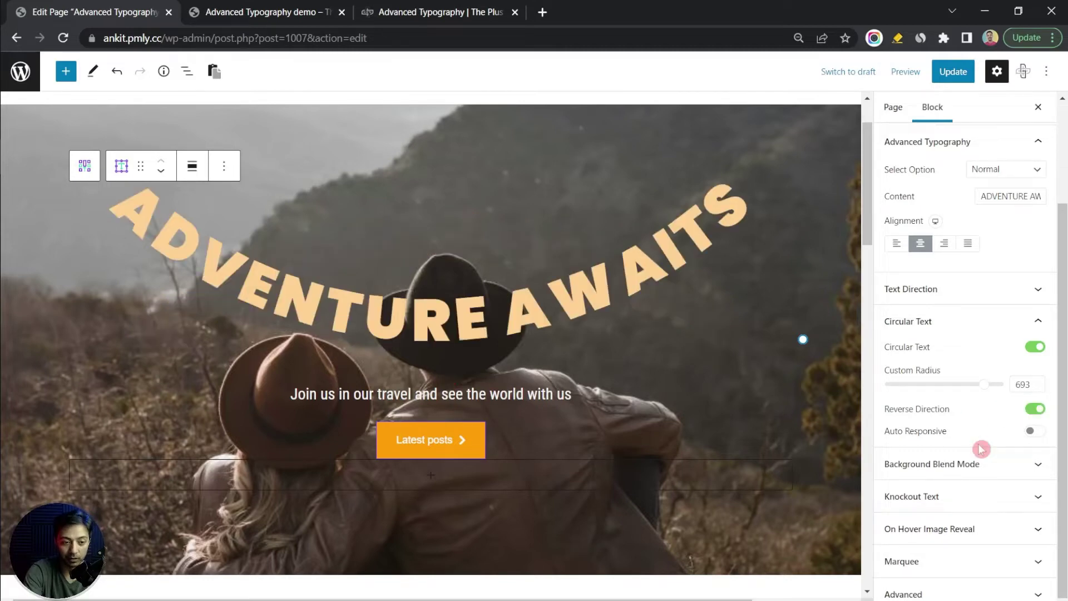
{"action": "left_click", "coordinate": [1036, 432]}
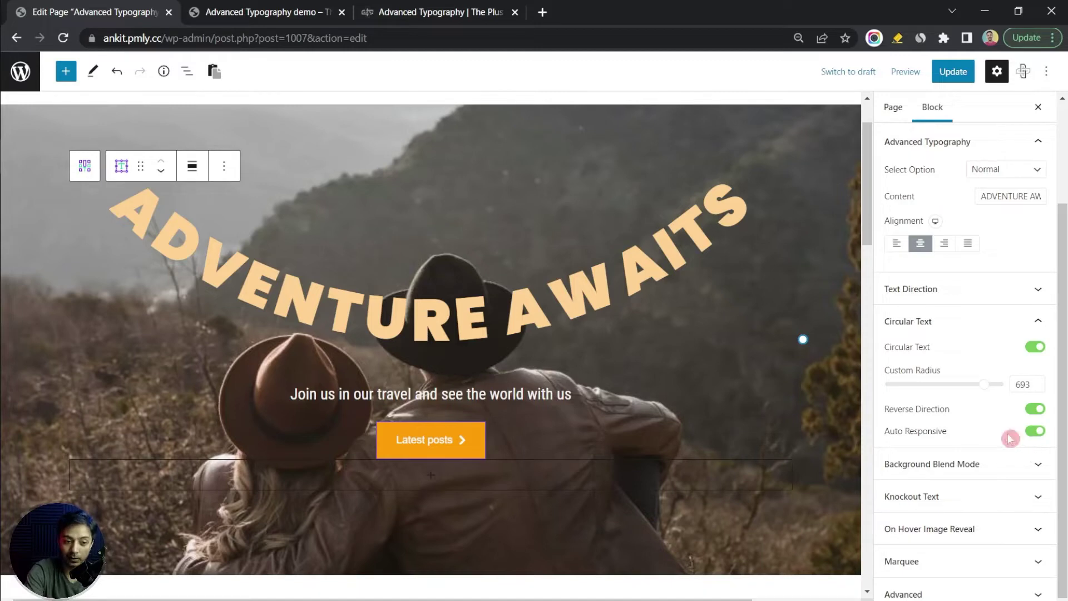
{"action": "key", "text": "ctrl+s"}
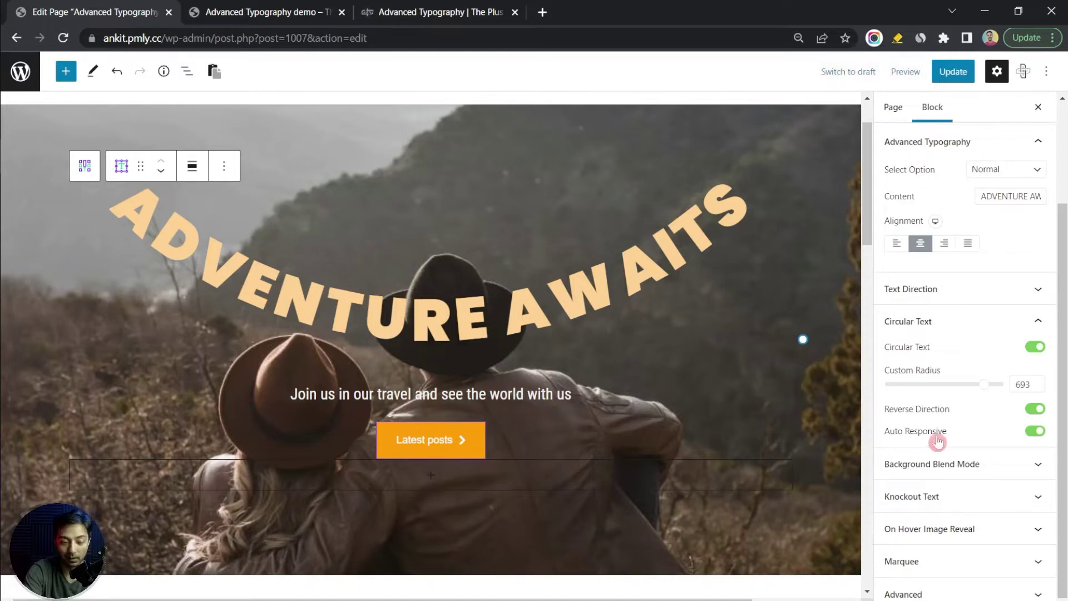
{"action": "left_click", "coordinate": [1033, 410]}
{"action": "left_click", "coordinate": [951, 71]}
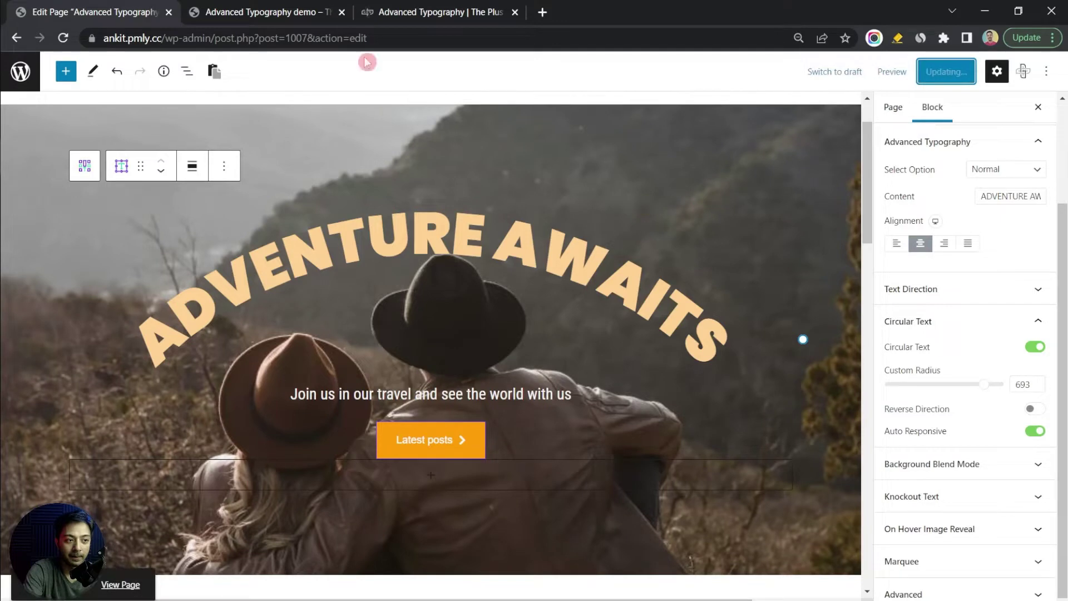
Reload the live Advanced Typography demo page to check the circular heading, and return to the page editor
{"action": "left_click", "coordinate": [293, 11]}
{"action": "left_click", "coordinate": [64, 37]}
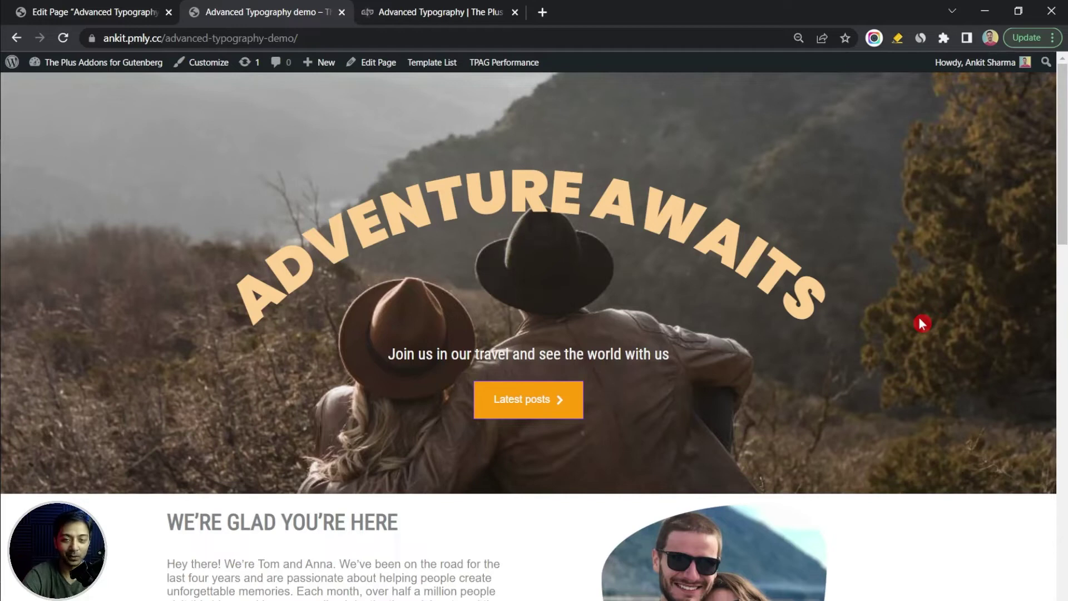
{"action": "key", "text": "ctrl+1"}
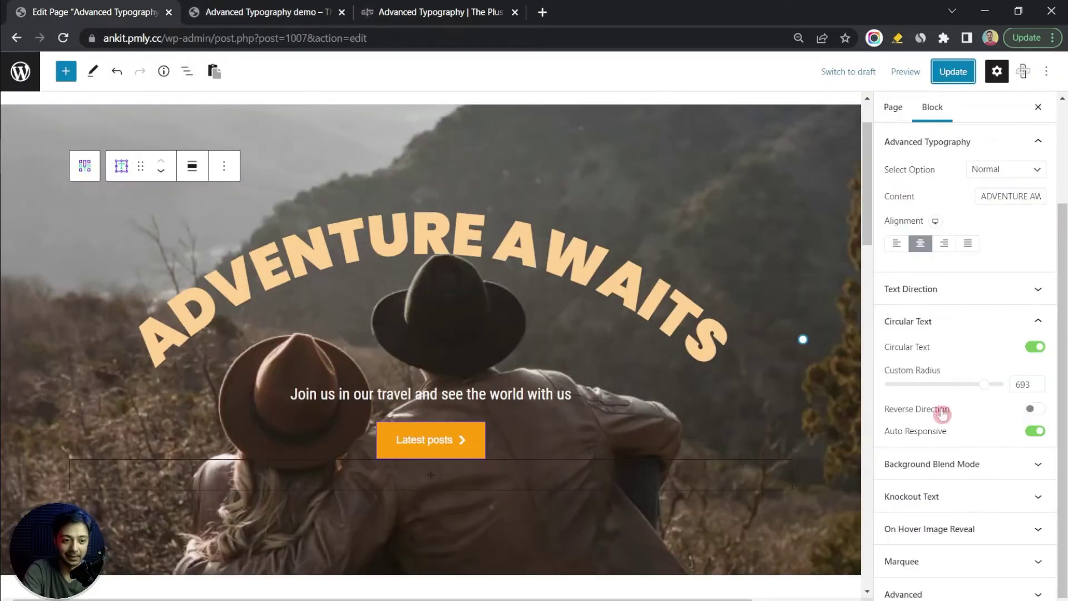
Turn off Circular Text for the ADVENTURE AWAITS heading and enable its background Blend Mode
{"action": "left_click", "coordinate": [1034, 348]}
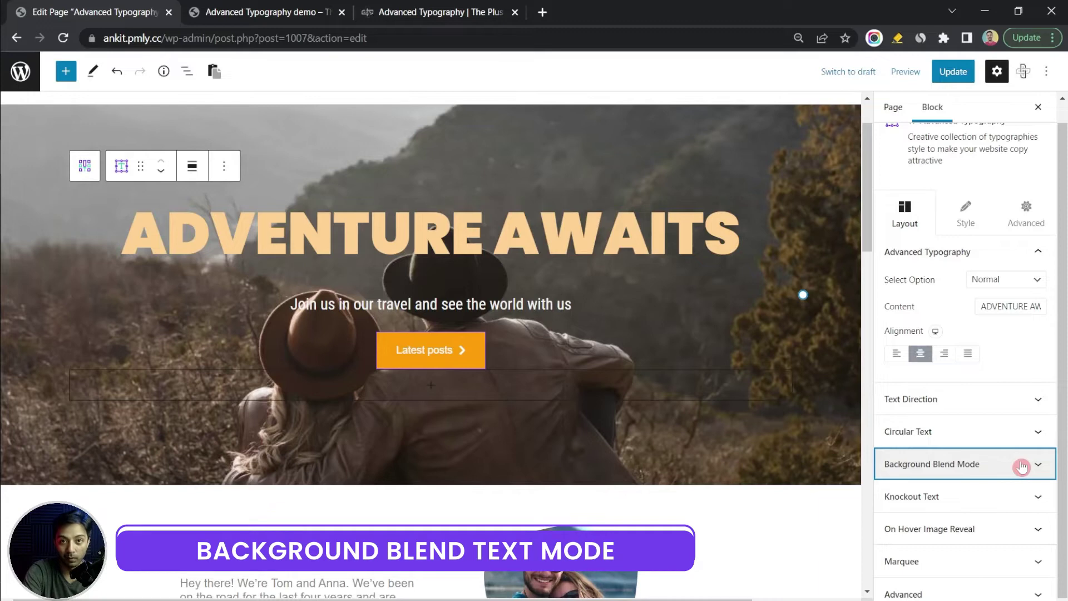
{"action": "left_click", "coordinate": [1022, 467]}
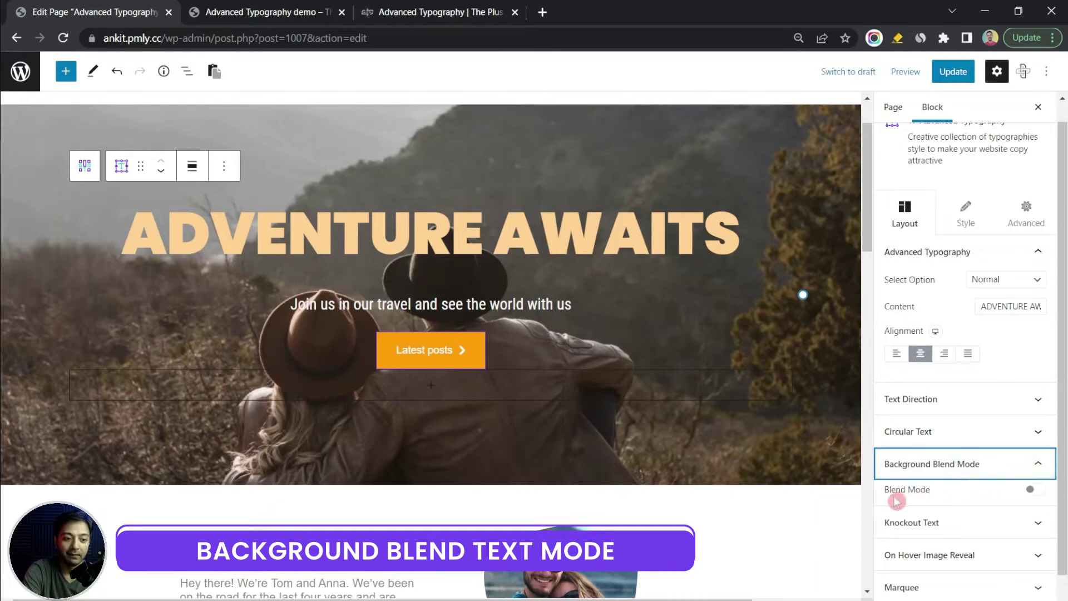
{"action": "left_click", "coordinate": [1037, 492]}
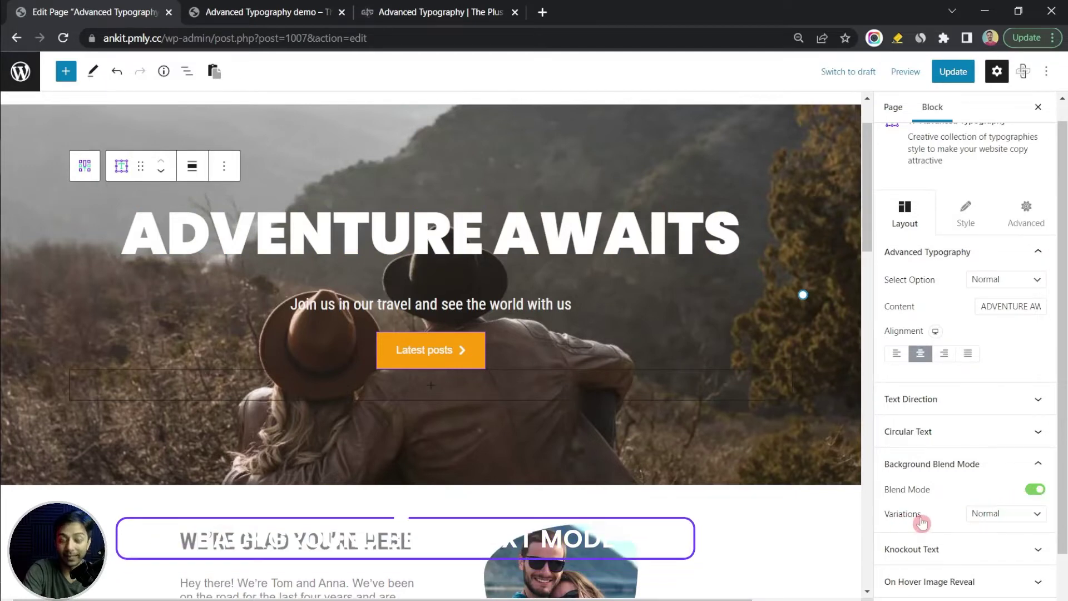
Try several blend mode variations on the ADVENTURE AWAITS text, including Color Burn and Difference, settle on Exclusion, and save the page
{"action": "left_click", "coordinate": [984, 515]}
{"action": "left_click", "coordinate": [983, 493]}
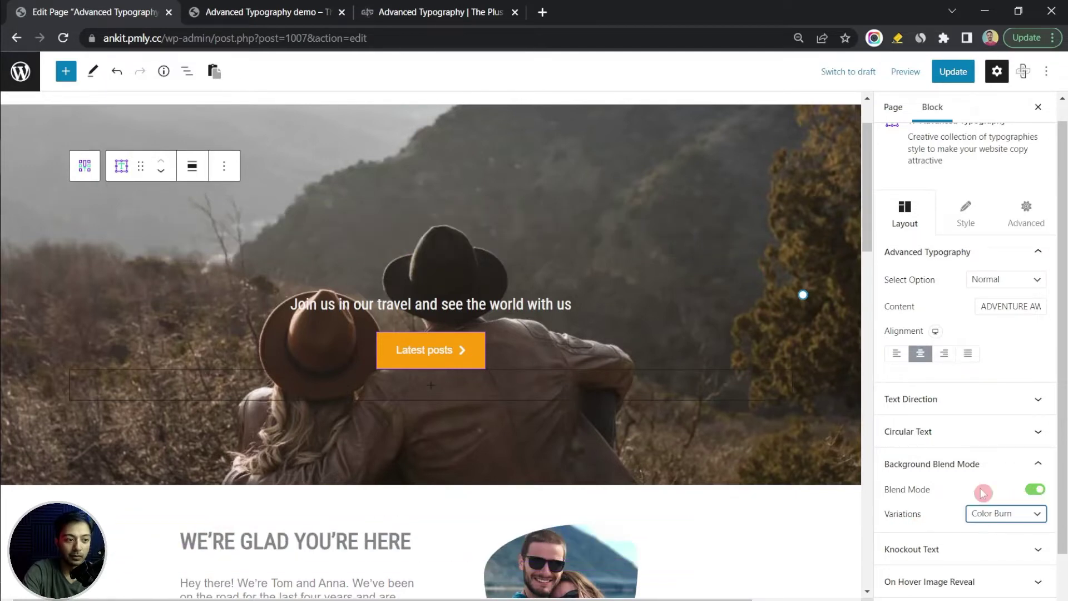
{"action": "key", "text": "Down"}
{"action": "key", "text": "Down"}
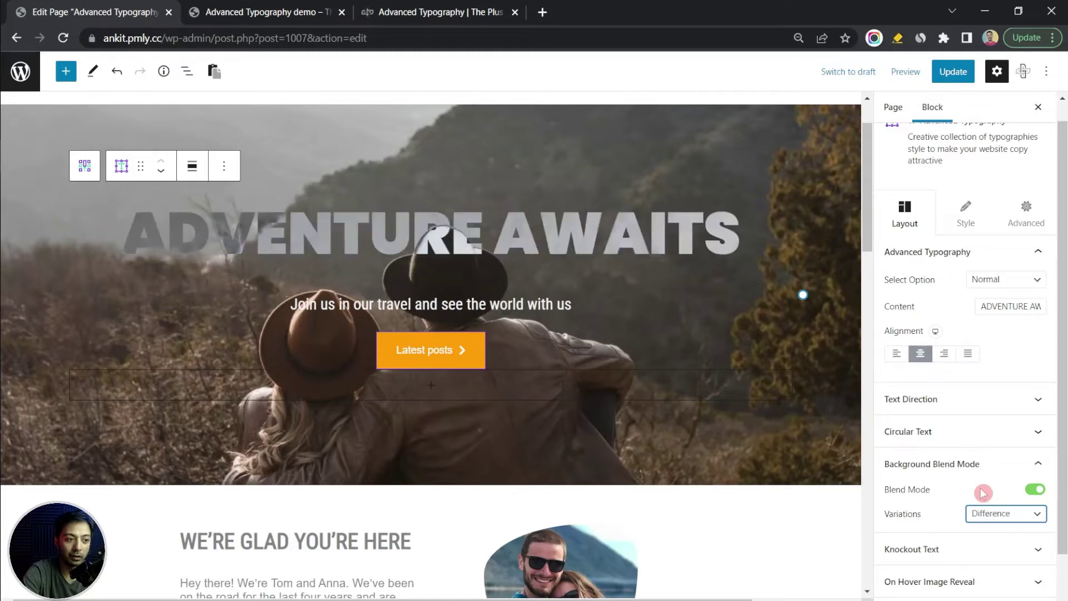
{"action": "key", "text": "Up"}
{"action": "key", "text": "Up"}
{"action": "key", "text": "Up"}
{"action": "key", "text": "Down"}
{"action": "key", "text": "Down"}
{"action": "key", "text": "Down"}
{"action": "key", "text": "Down"}
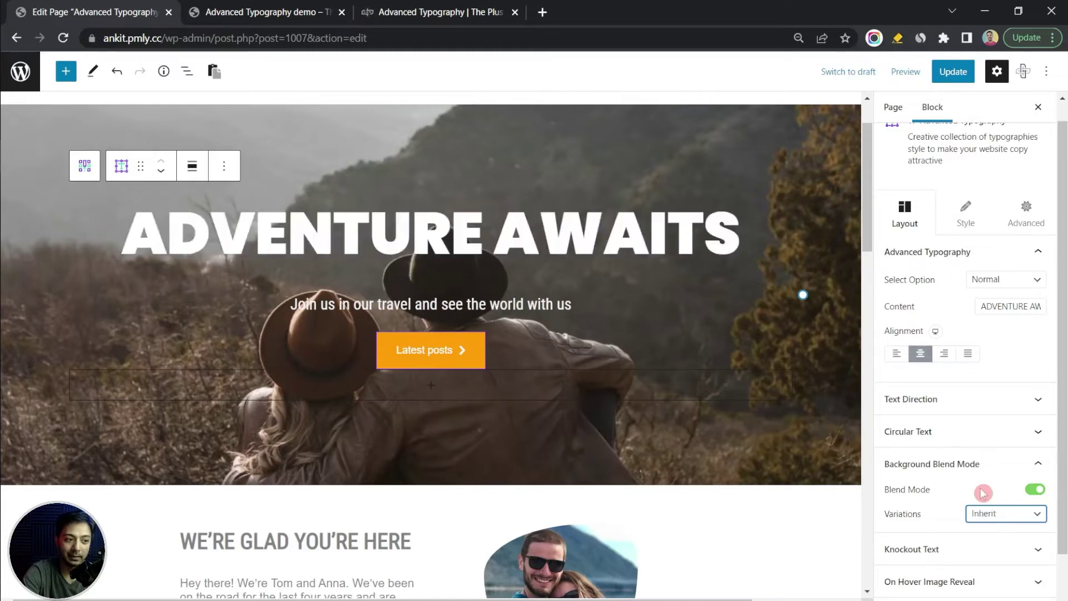
{"action": "key", "text": "Up"}
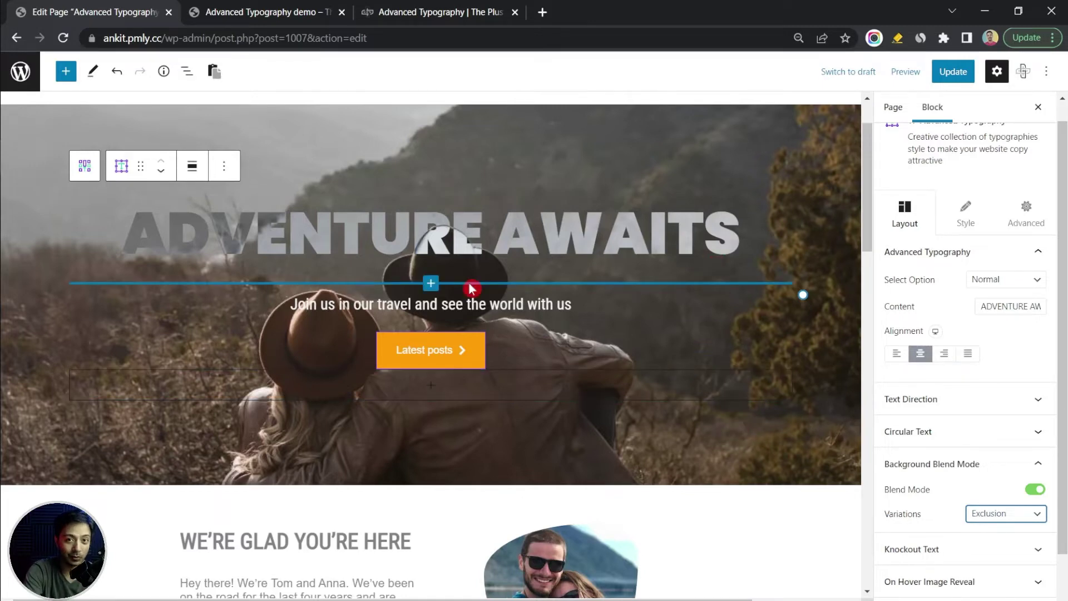
{"action": "scroll", "coordinate": [962, 533], "scroll_direction": "up", "scroll_amount": 1}
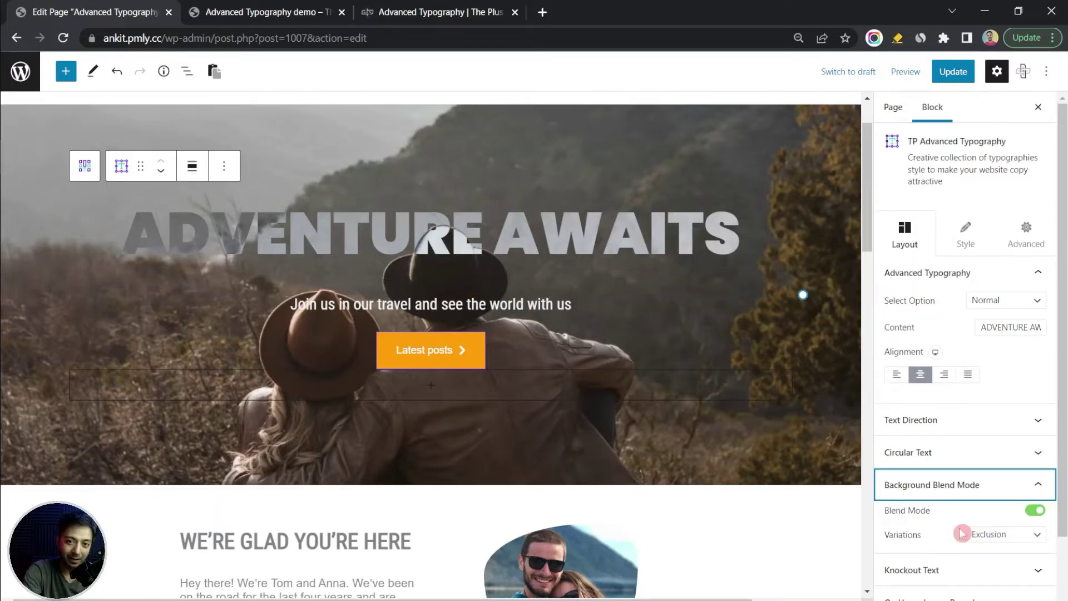
{"action": "key", "text": "ctrl+s"}
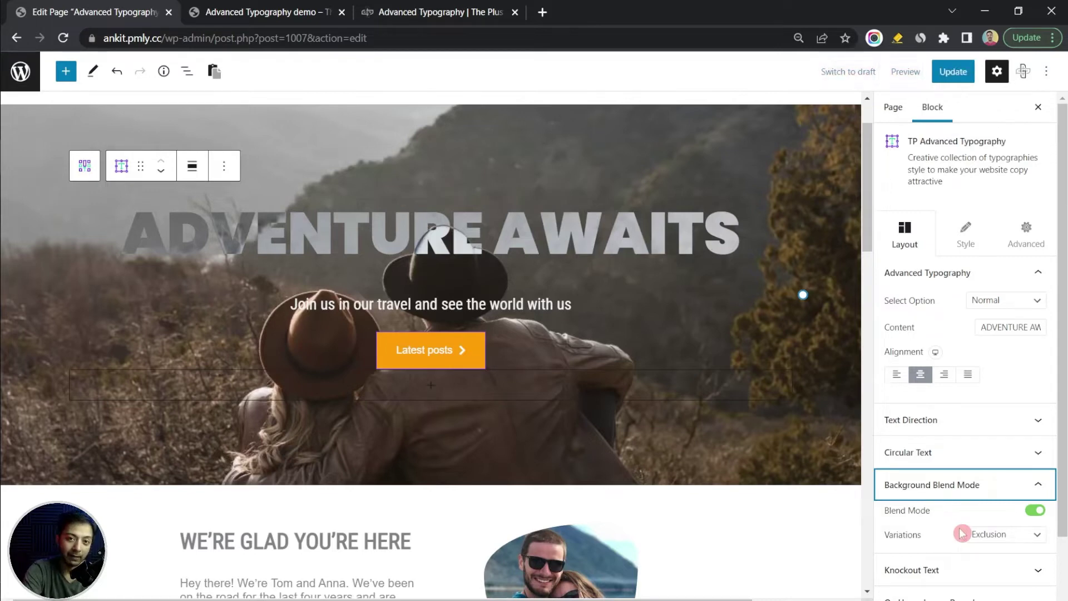
Enable Stroke/Fill in the heading's style settings and set the stroke width to 3 px
{"action": "left_click", "coordinate": [966, 248]}
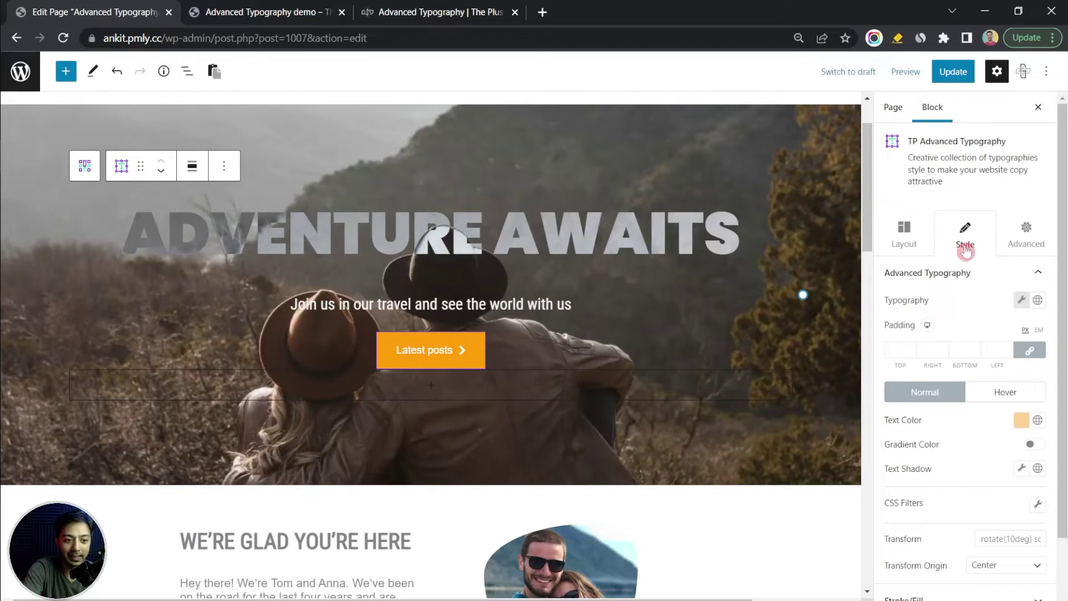
{"action": "scroll", "coordinate": [1040, 406], "scroll_direction": "down", "scroll_amount": 1}
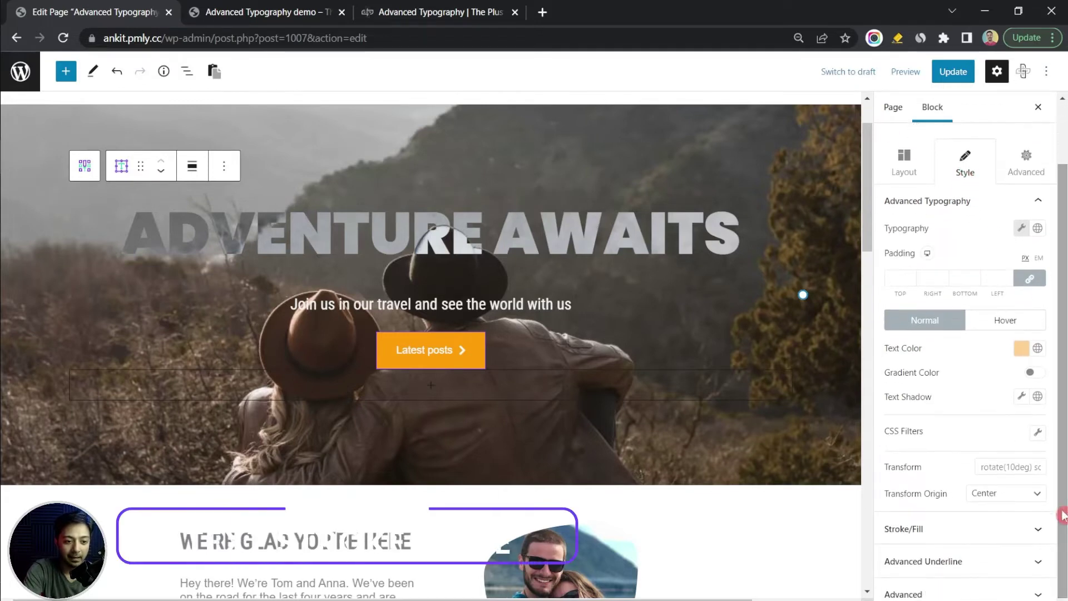
{"action": "left_click", "coordinate": [1002, 537]}
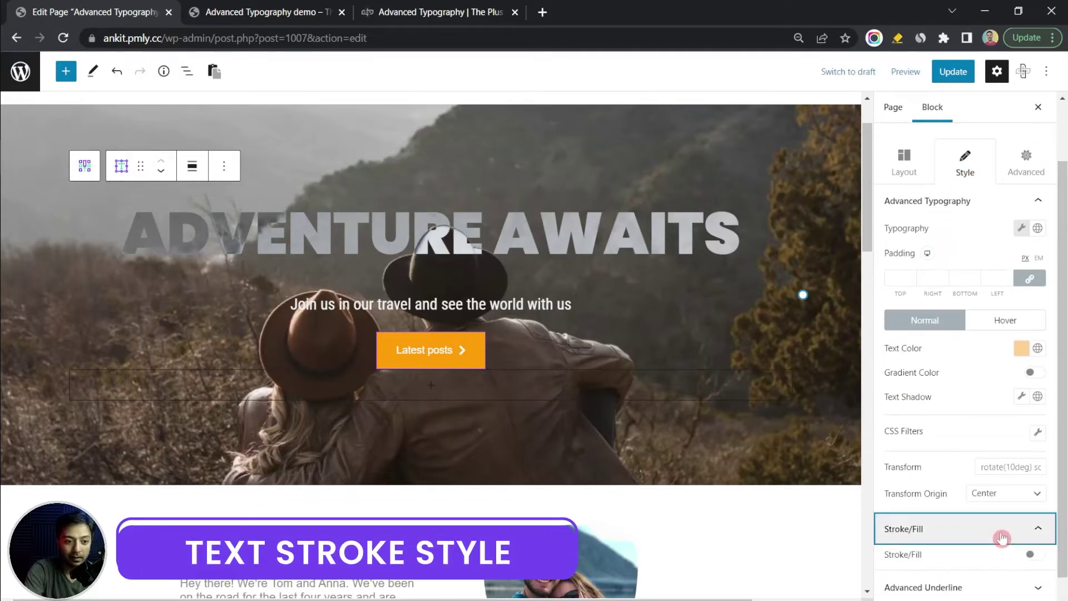
{"action": "left_click", "coordinate": [1041, 558]}
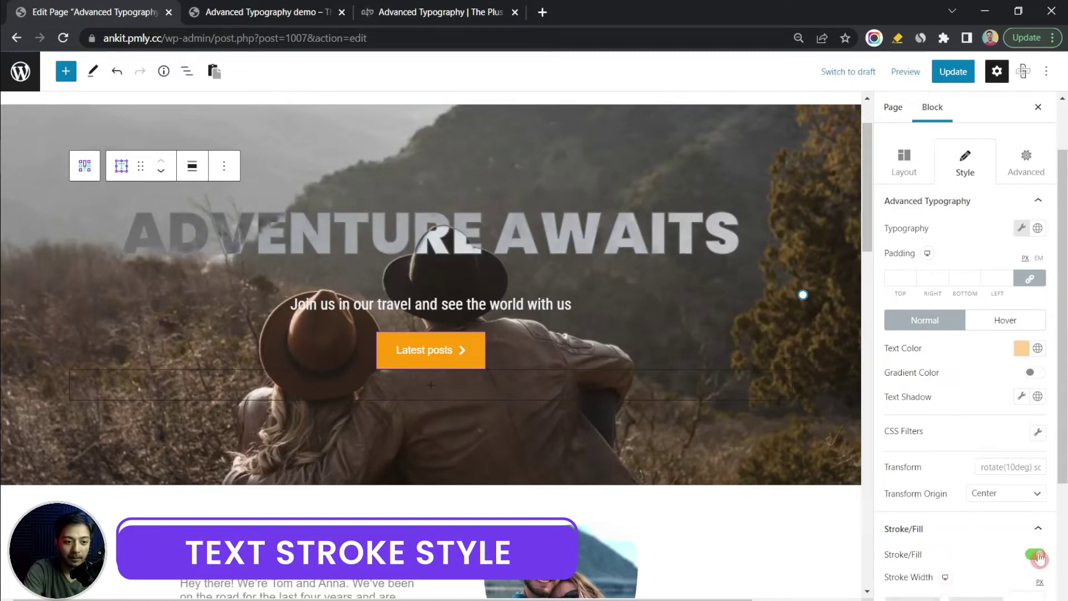
{"action": "scroll", "coordinate": [1040, 558], "scroll_direction": "down", "scroll_amount": 2}
{"action": "left_click_drag", "start_coordinate": [951, 527], "coordinate": [912, 536]}
Set the heading's stroke color to the yellow #FFBB00
{"action": "left_click", "coordinate": [1022, 580]}
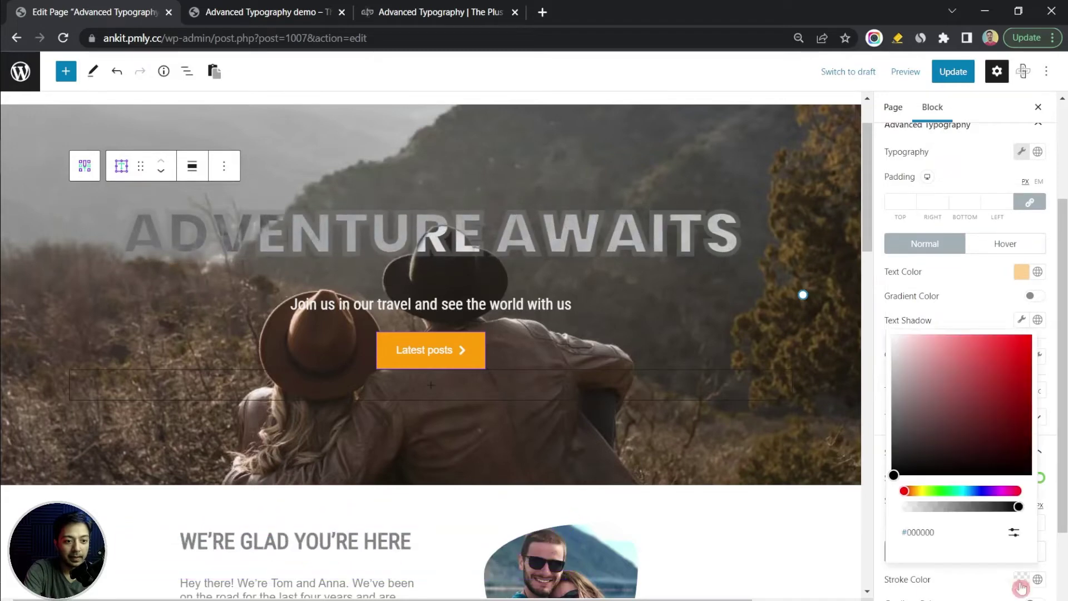
{"action": "mouse_move", "coordinate": [942, 426]}
{"action": "left_mouse_down"}
{"action": "mouse_move", "coordinate": [978, 365]}
{"action": "mouse_move", "coordinate": [959, 334]}
{"action": "mouse_move", "coordinate": [856, 316]}
{"action": "mouse_move", "coordinate": [940, 460]}
{"action": "mouse_move", "coordinate": [947, 492]}
{"action": "left_mouse_up"}
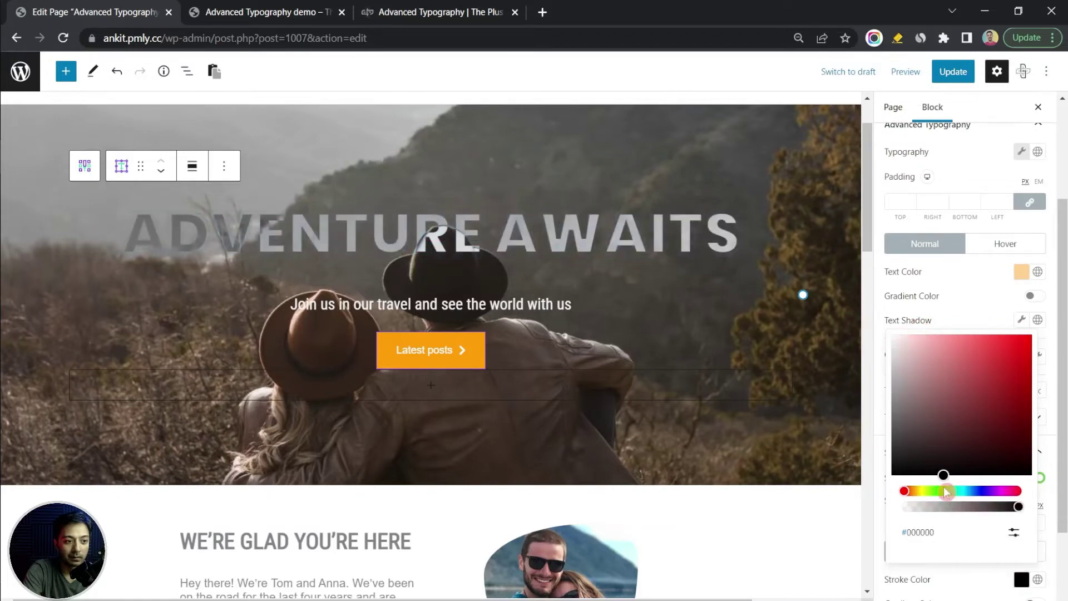
{"action": "left_click", "coordinate": [917, 491]}
{"action": "scroll", "coordinate": [974, 389], "scroll_direction": "down", "scroll_amount": 2}
{"action": "left_click", "coordinate": [1034, 259]}
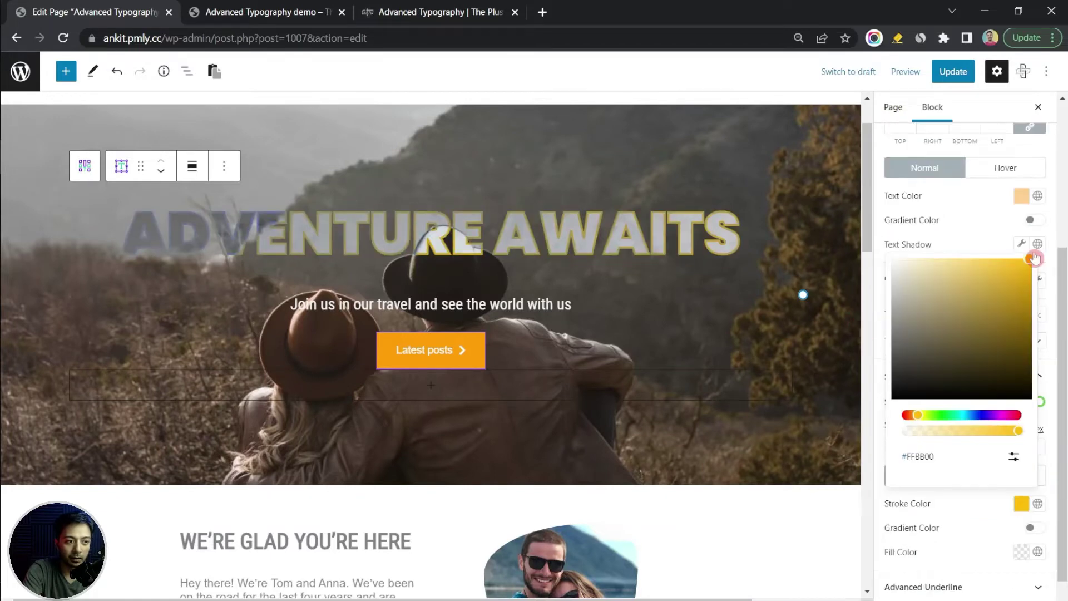
{"action": "left_click", "coordinate": [955, 521]}
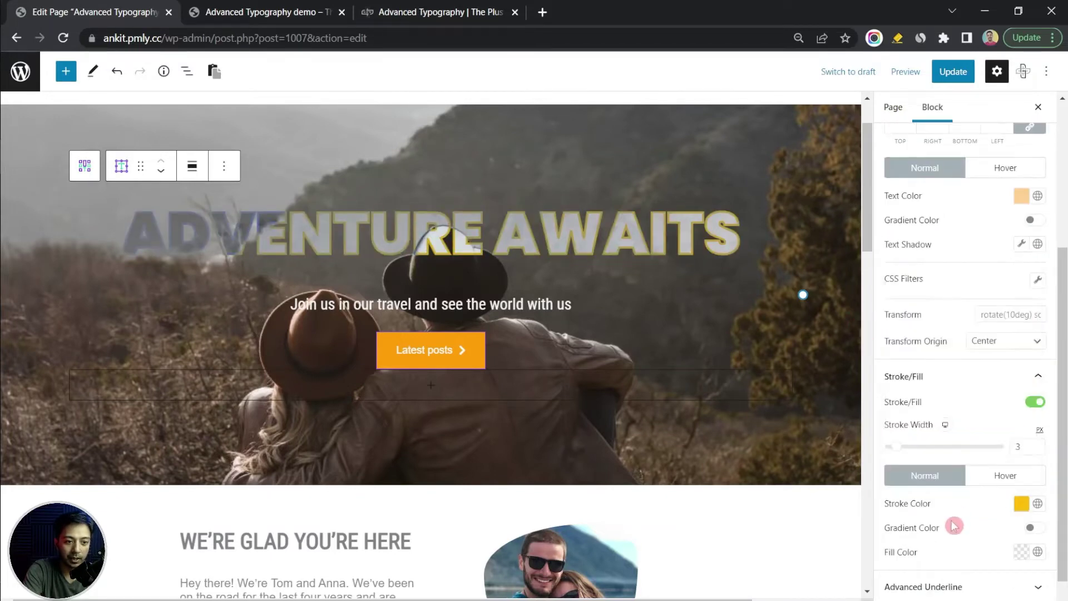
Set the heading's fill color to black #000000 and update the page
{"action": "left_click", "coordinate": [1020, 549]}
{"action": "left_click_drag", "start_coordinate": [969, 373], "coordinate": [965, 461]}
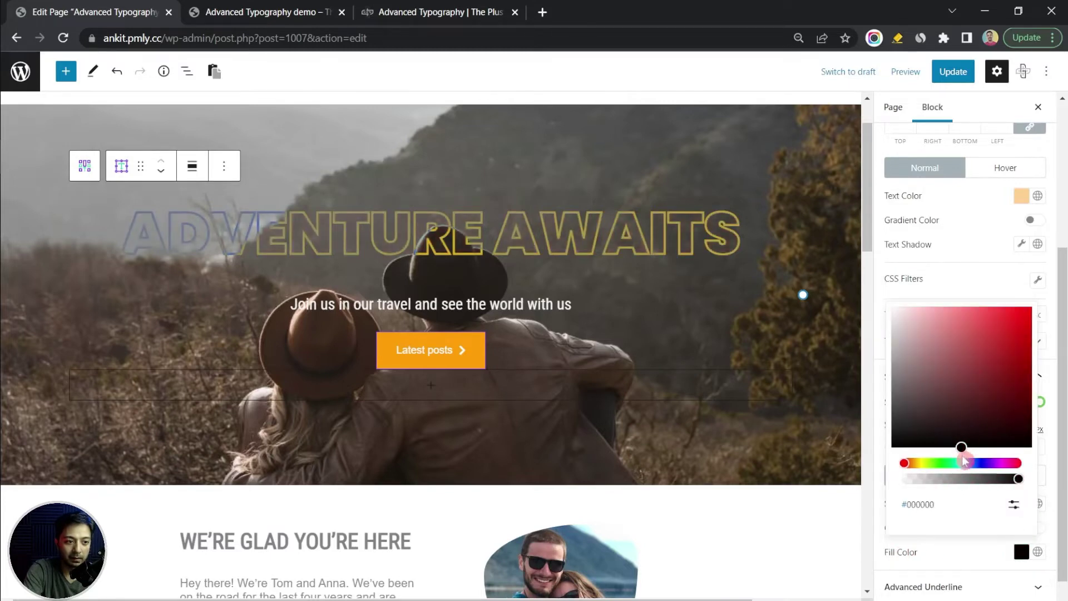
{"action": "left_click", "coordinate": [949, 565]}
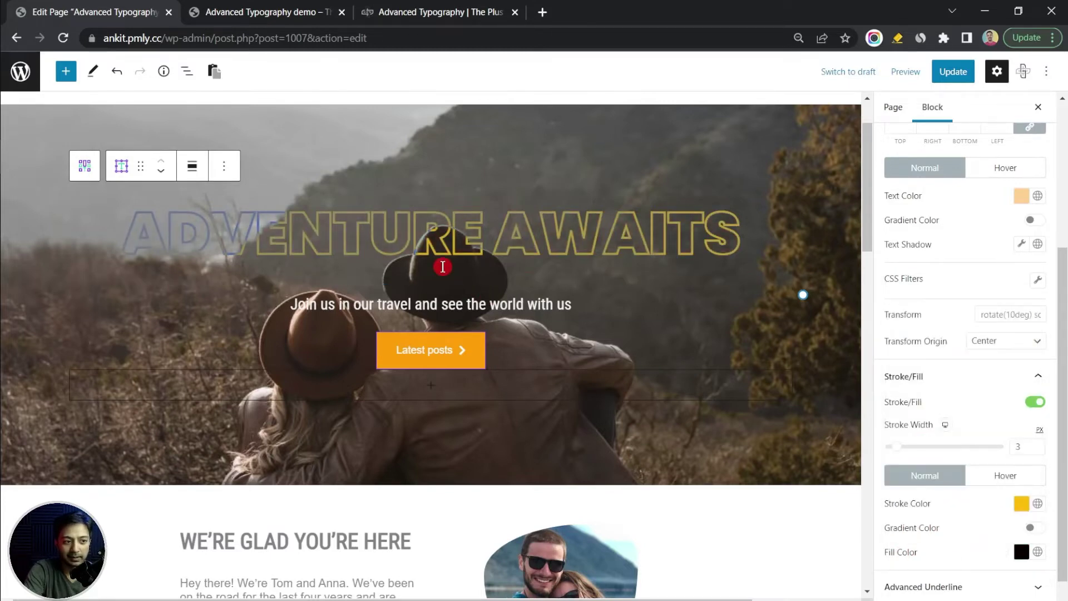
{"action": "left_click", "coordinate": [953, 71]}
Reload the live demo page to check the outlined, blended heading, and go back to the page editor
{"action": "left_click", "coordinate": [244, 10]}
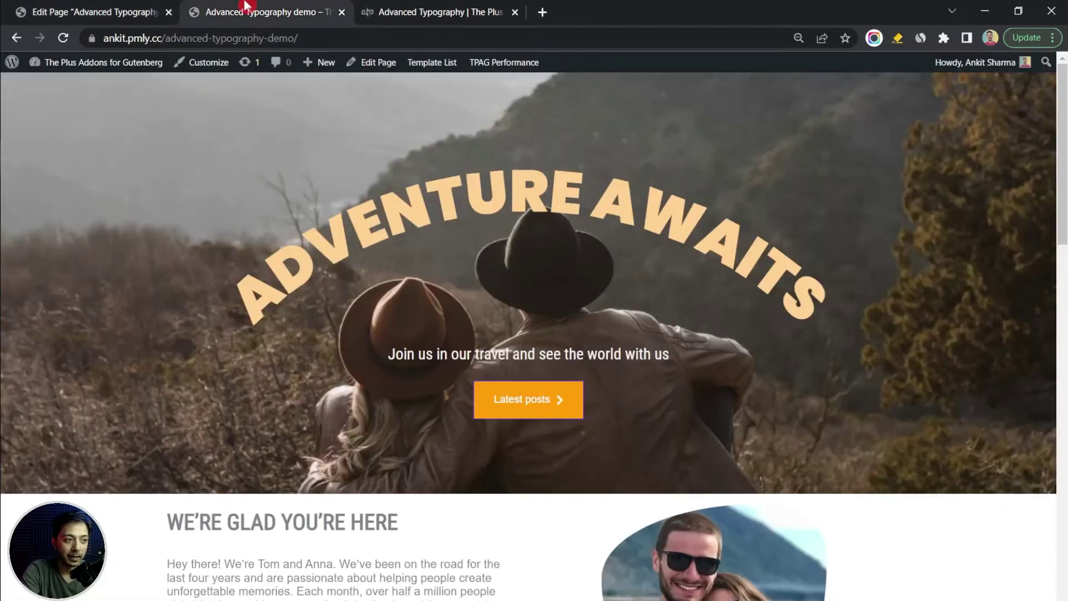
{"action": "left_click", "coordinate": [60, 43]}
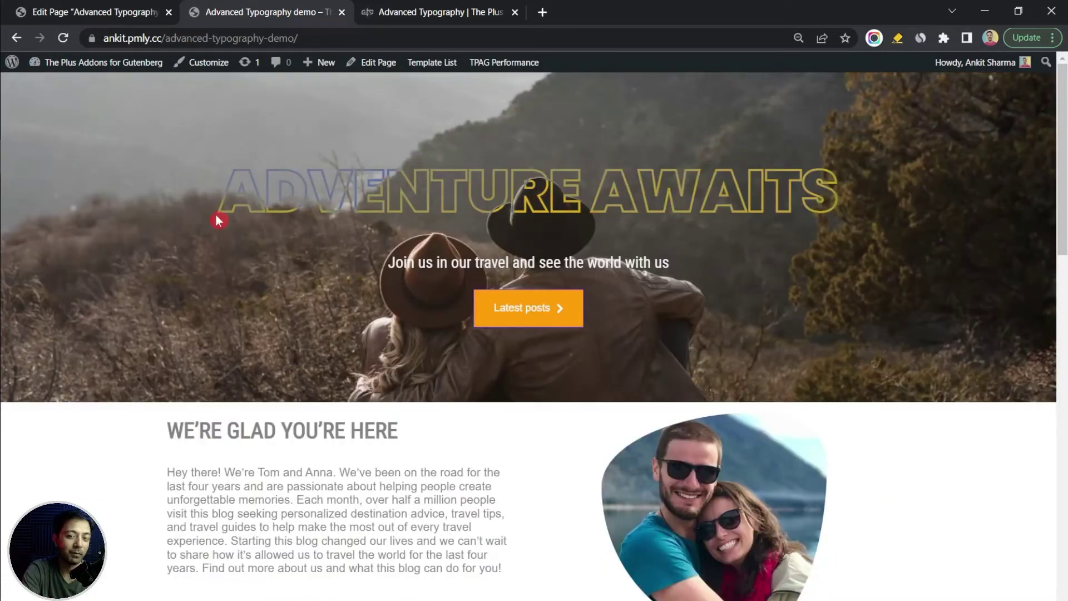
{"action": "left_click", "coordinate": [29, 6]}
Select the ADVENTURE AWAITS text block and turn on its Marquee effect
{"action": "left_click", "coordinate": [595, 227]}
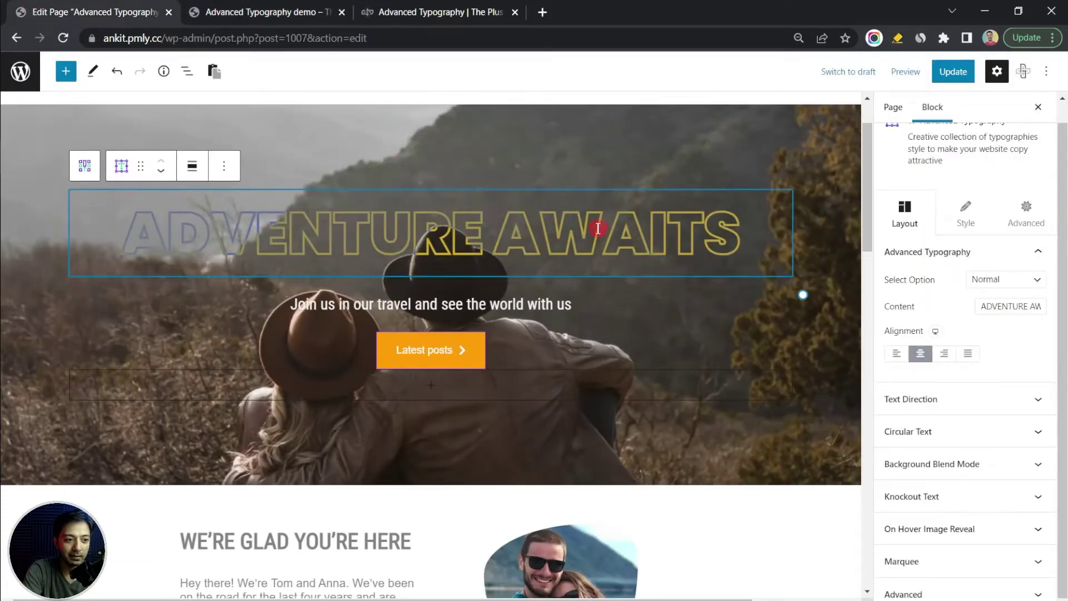
{"action": "left_click", "coordinate": [937, 569]}
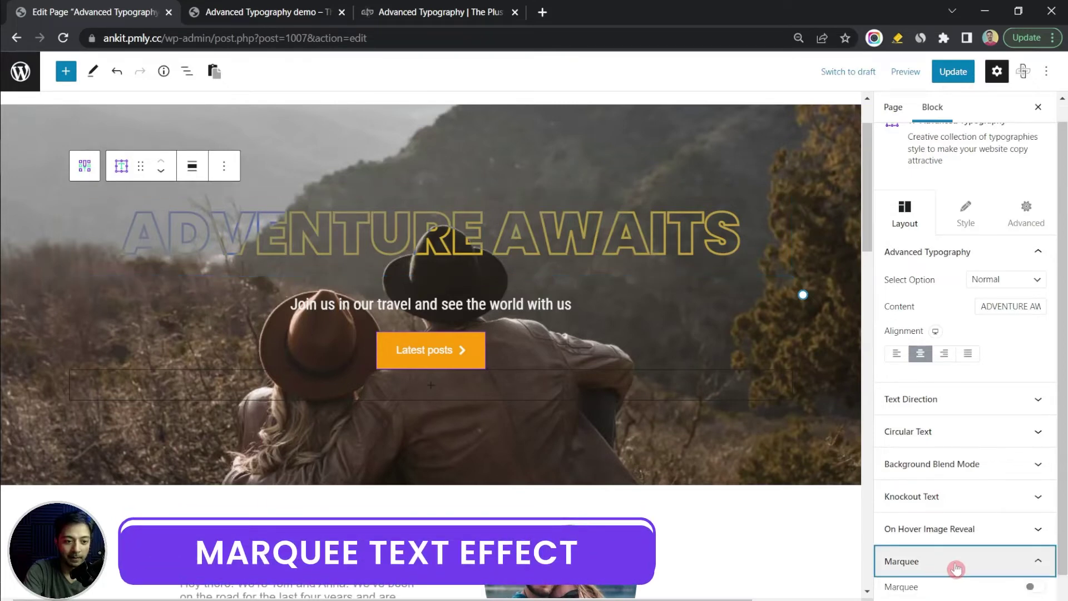
{"action": "left_click", "coordinate": [1034, 561]}
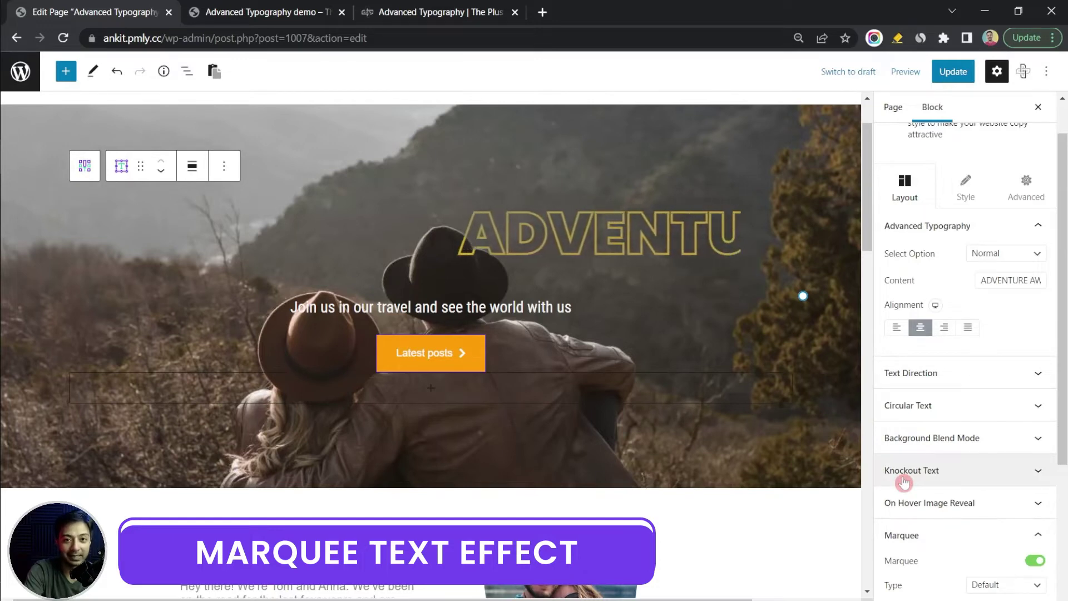
Keep the marquee type at Default and set its direction to Right
{"action": "scroll", "coordinate": [942, 477], "scroll_direction": "down", "scroll_amount": 2}
{"action": "left_click", "coordinate": [1030, 511]}
{"action": "left_click", "coordinate": [1031, 512]}
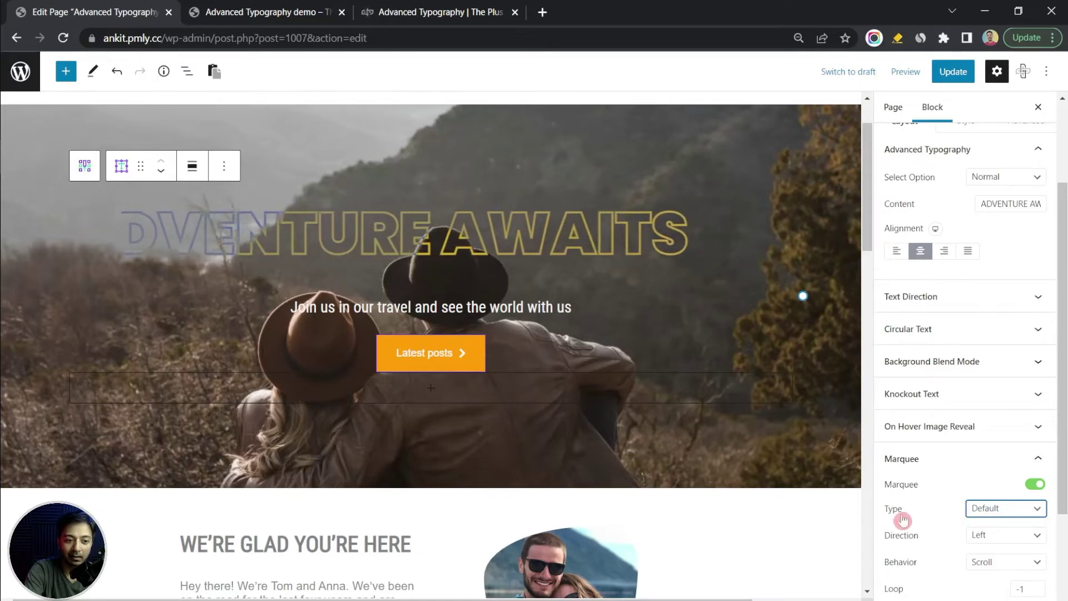
{"action": "left_click", "coordinate": [1015, 536]}
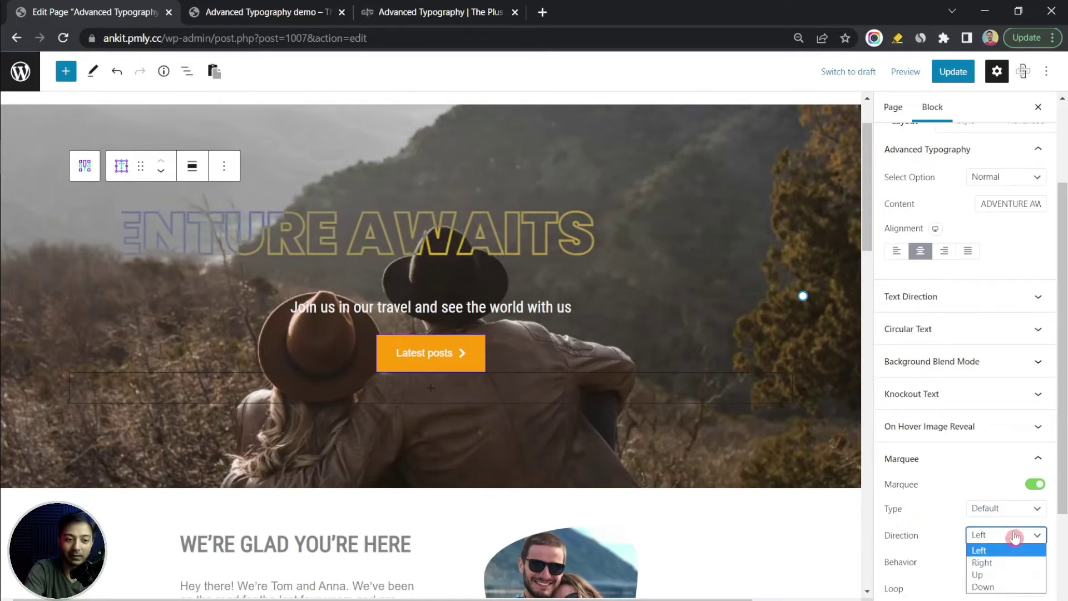
{"action": "left_click", "coordinate": [1007, 550]}
{"action": "left_click", "coordinate": [1004, 536]}
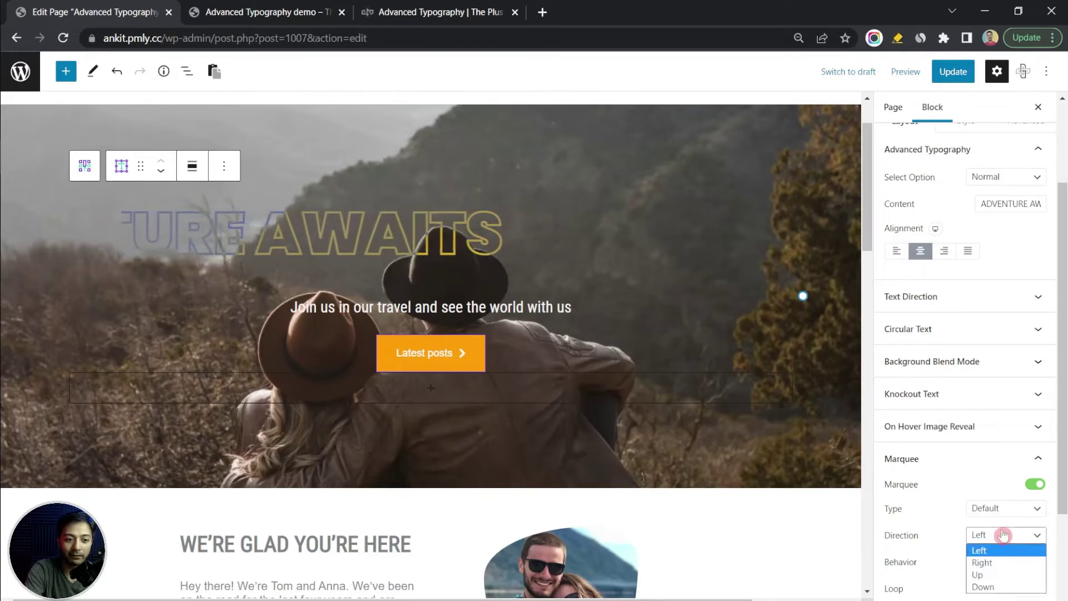
{"action": "left_click", "coordinate": [986, 563]}
Try a marquee text width of 948 px for the heading and clear the value again
{"action": "scroll", "coordinate": [946, 562], "scroll_direction": "down", "scroll_amount": 3}
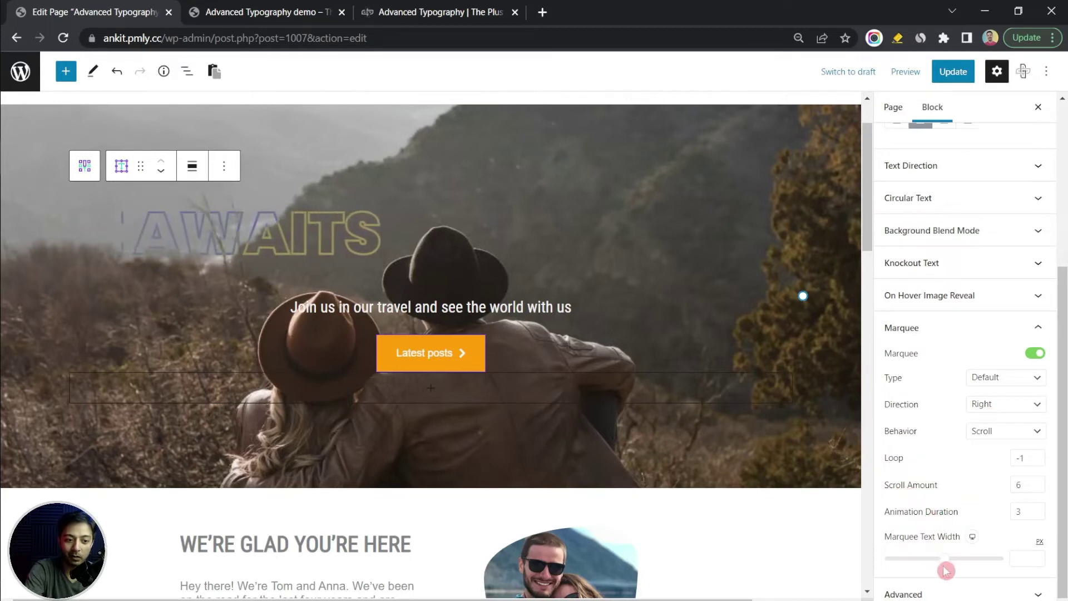
{"action": "left_click_drag", "start_coordinate": [941, 564], "coordinate": [993, 562]}
{"action": "double_click", "coordinate": [1023, 558]}
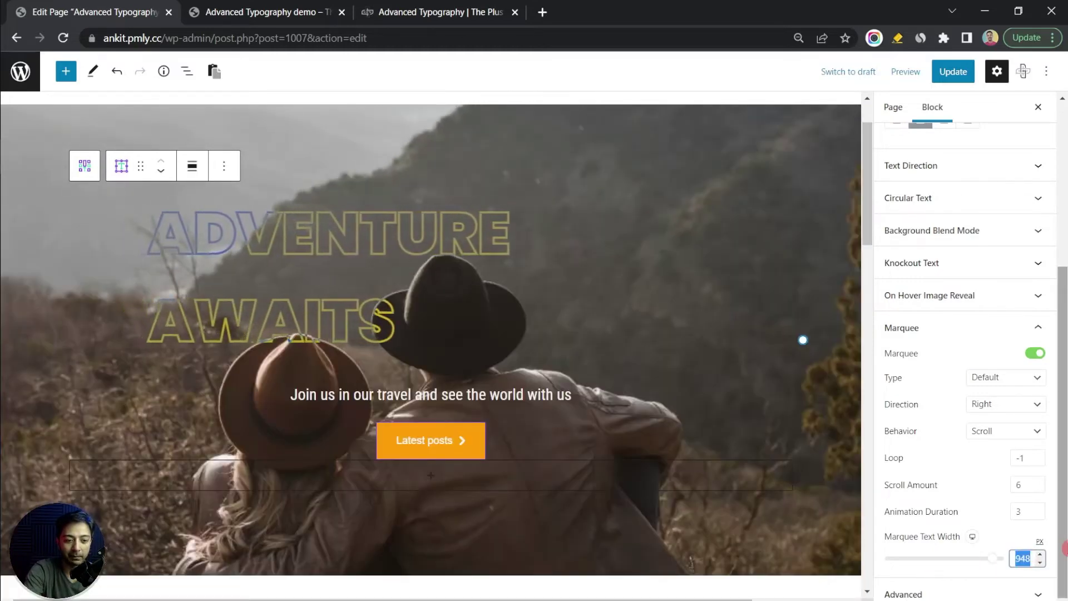
{"action": "key", "text": "BackSpace"}
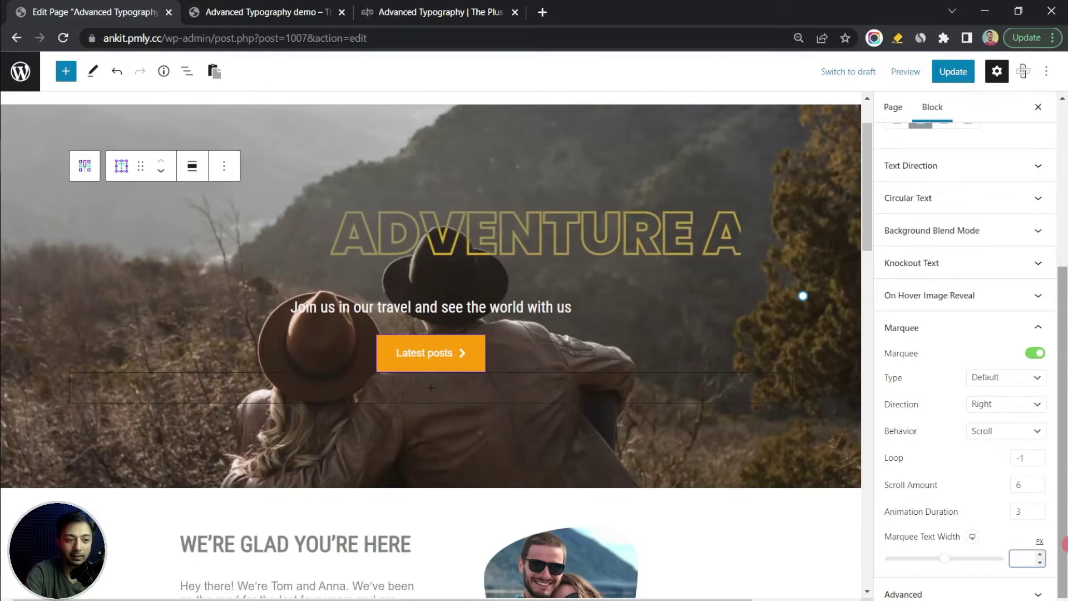
Update the page, check the scrolling heading on the live demo page, and go back to the page editor
{"action": "left_click", "coordinate": [954, 71]}
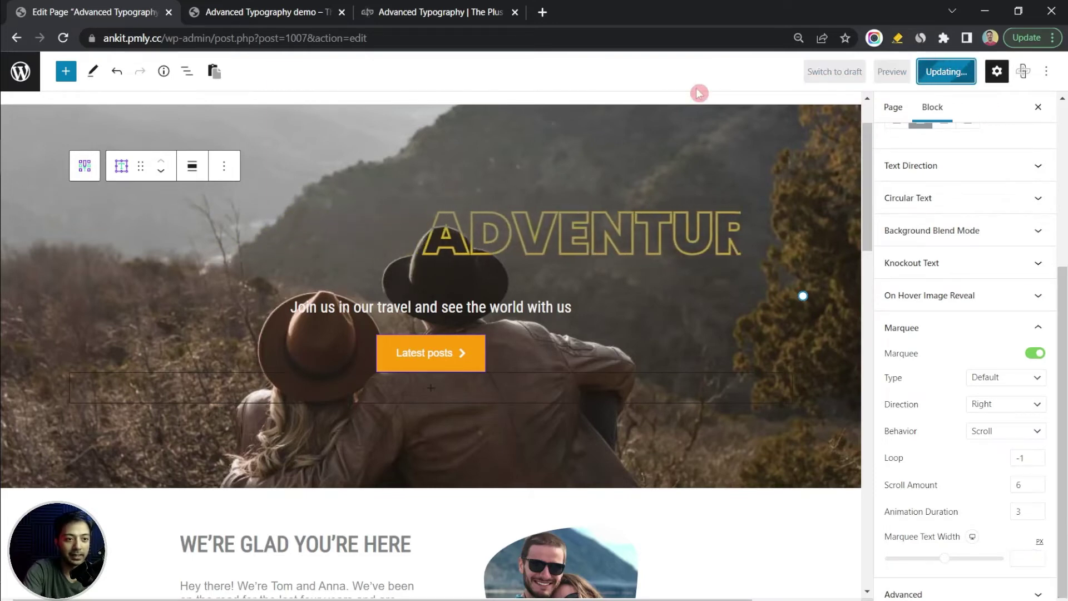
{"action": "left_click", "coordinate": [256, 12]}
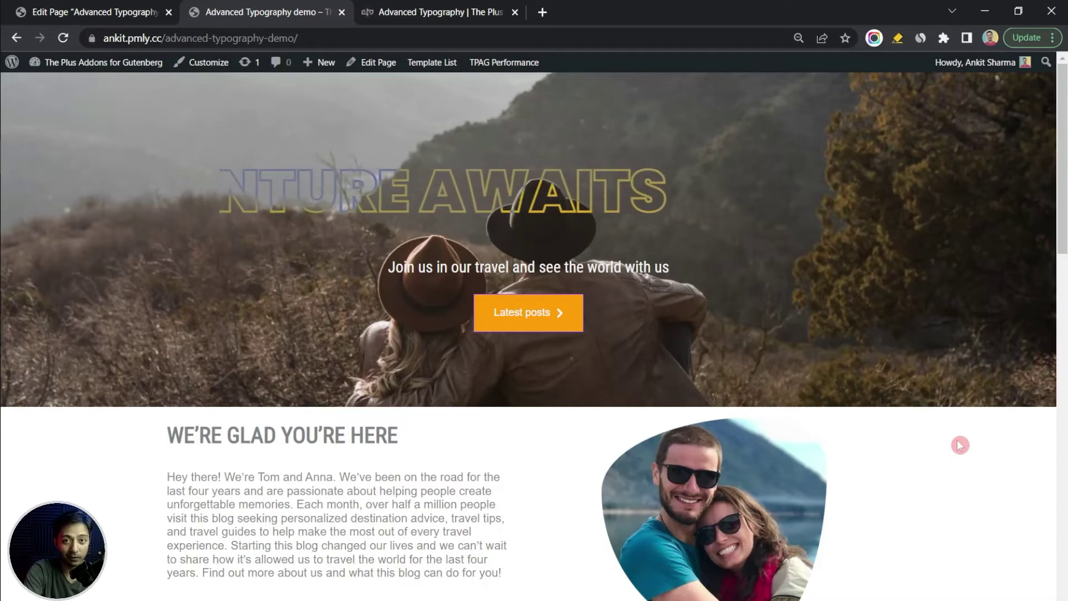
{"action": "key", "text": "ctrl+shift+Tab"}
Turn off the heading's Marquee effect and its Background Blend Mode
{"action": "left_click", "coordinate": [1030, 355]}
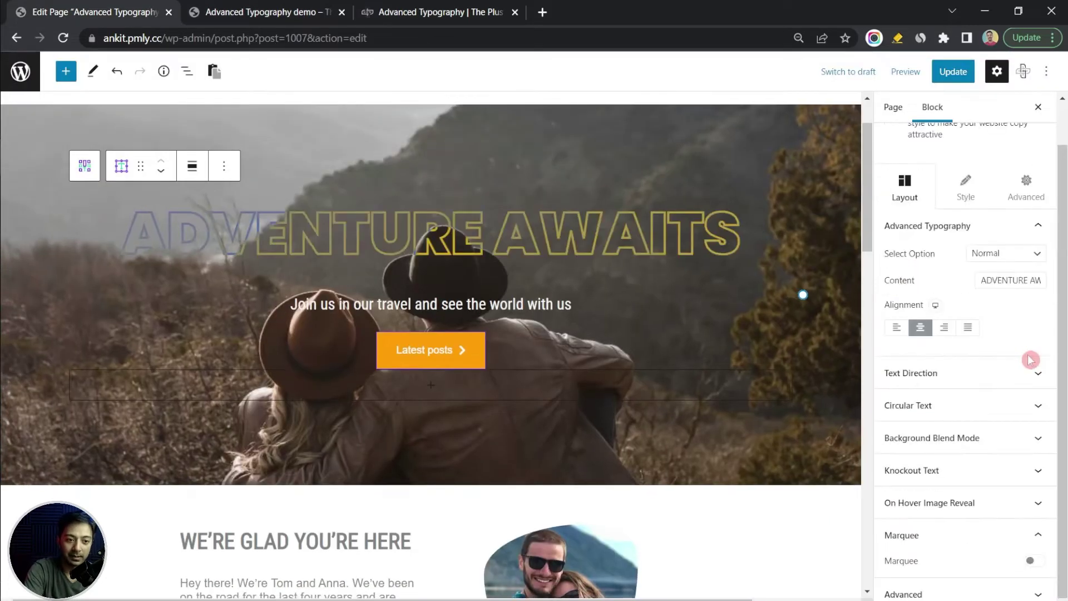
{"action": "left_click", "coordinate": [1025, 438]}
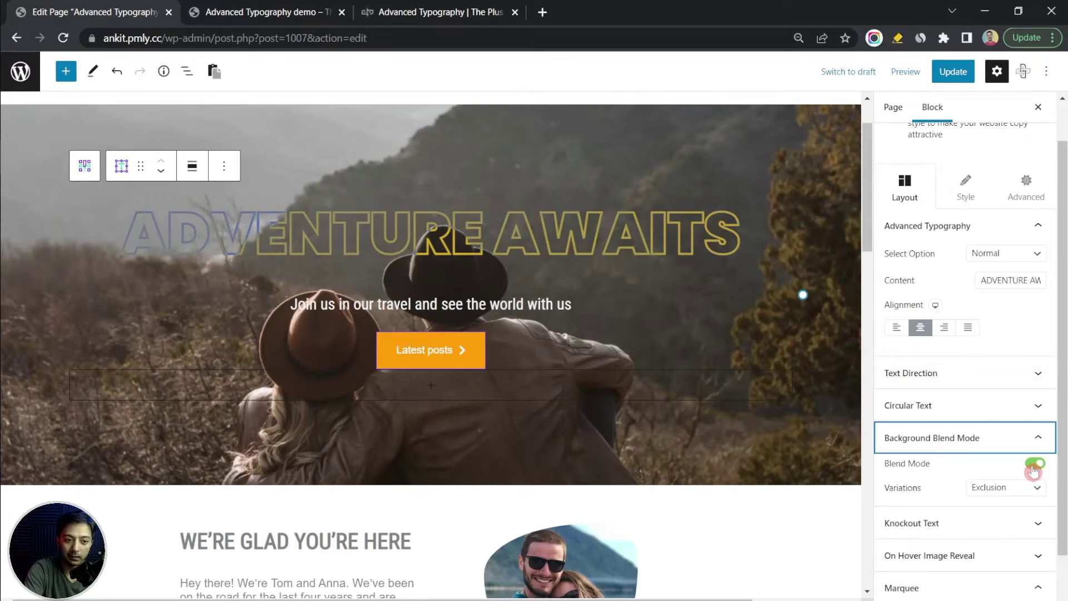
{"action": "left_click", "coordinate": [1034, 468]}
Turn off the heading's Stroke/Fill styling
{"action": "left_click", "coordinate": [966, 188]}
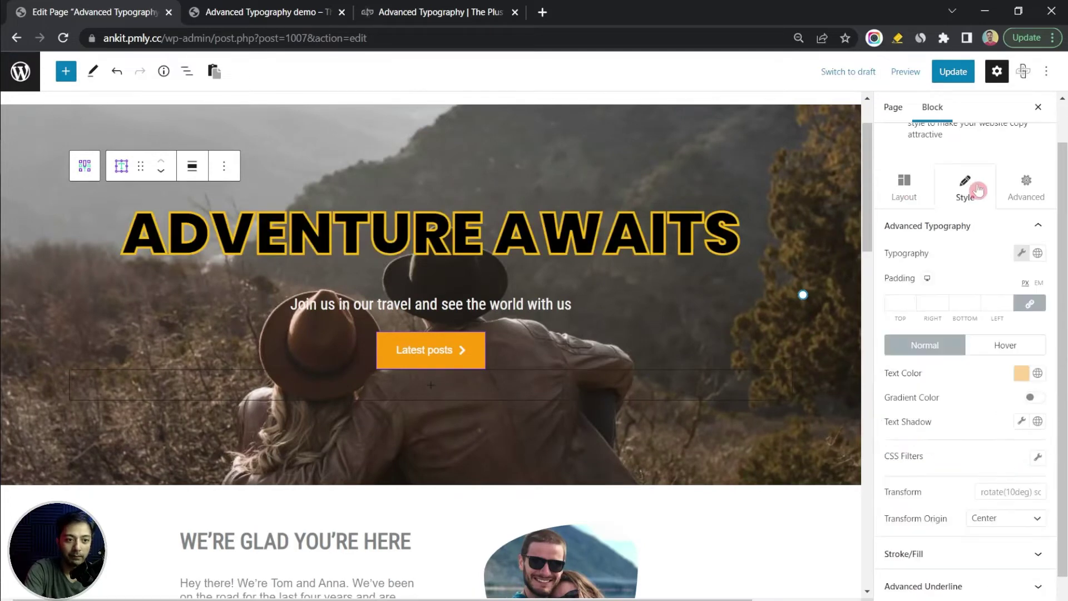
{"action": "left_click", "coordinate": [996, 554]}
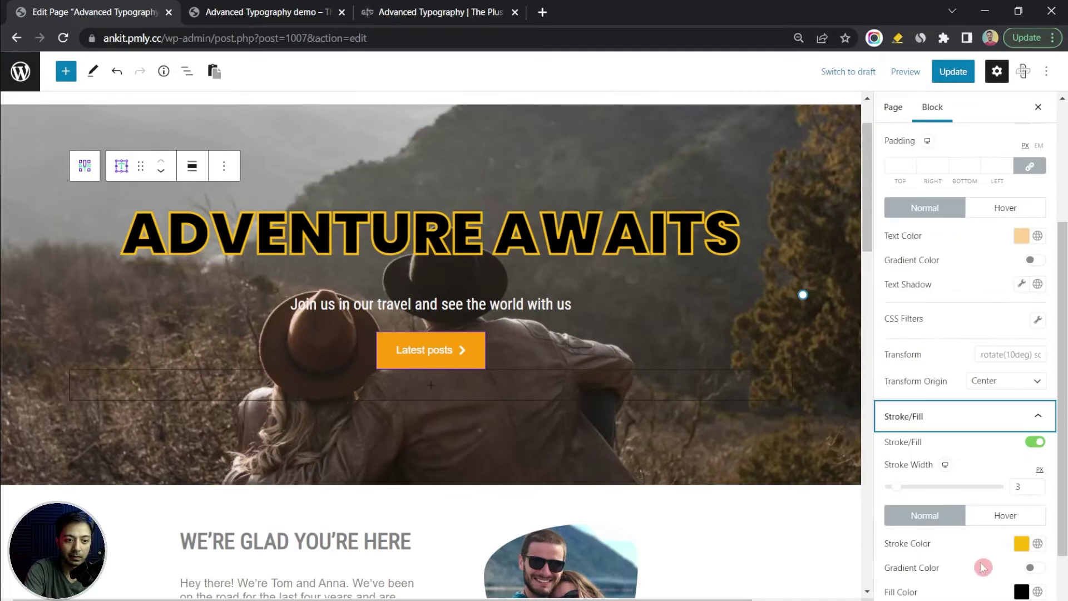
{"action": "left_click", "coordinate": [1036, 443]}
Turn on the Knockout Text effect for the ADVENTURE AWAITS heading
{"action": "left_click", "coordinate": [903, 145]}
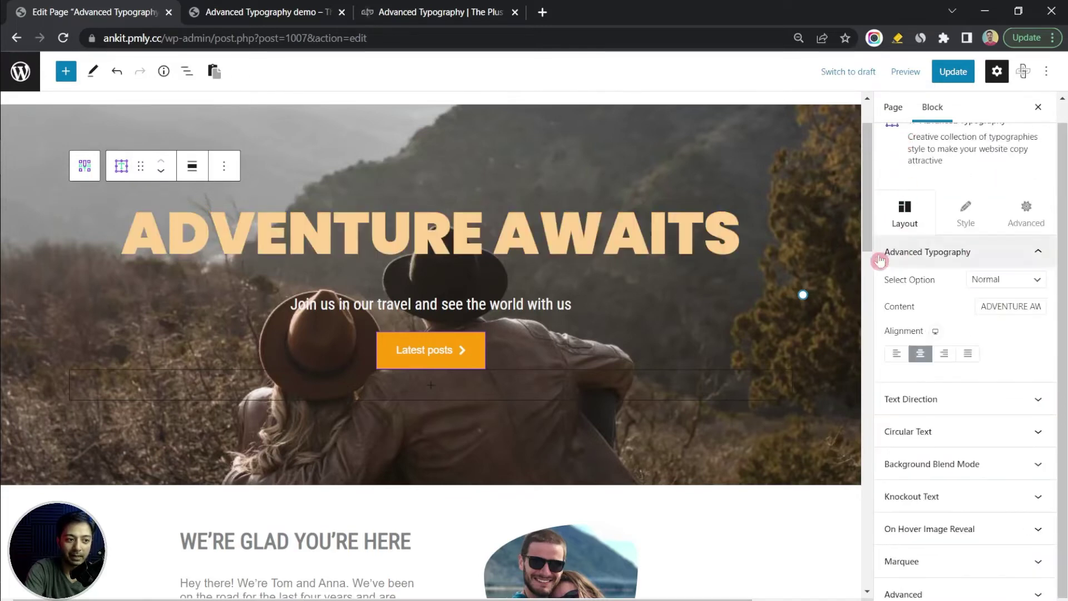
{"action": "left_click", "coordinate": [982, 503]}
{"action": "left_click", "coordinate": [1022, 527]}
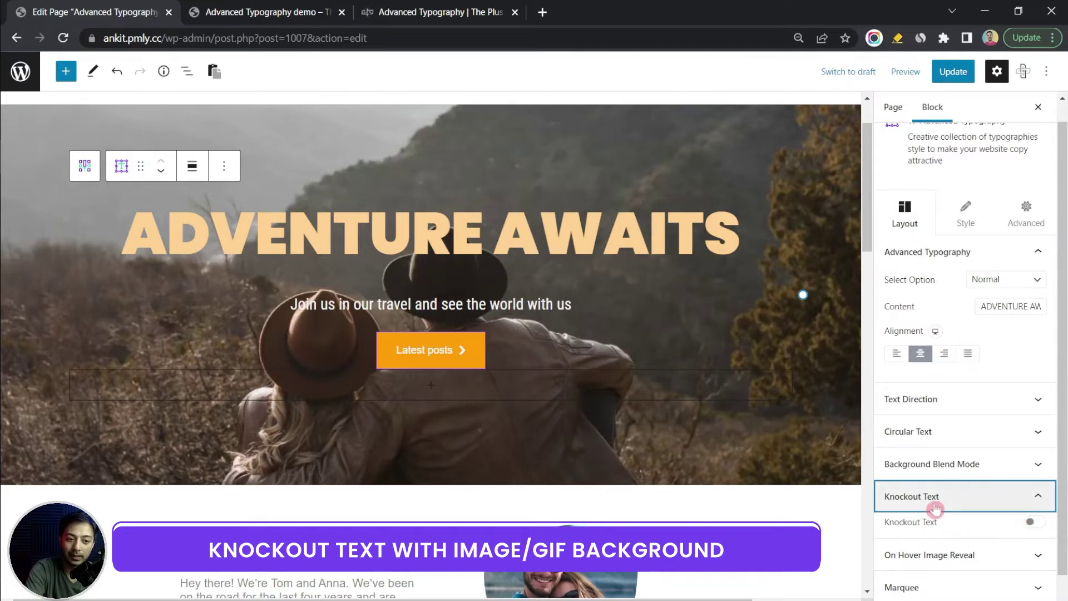
{"action": "left_click", "coordinate": [1035, 526]}
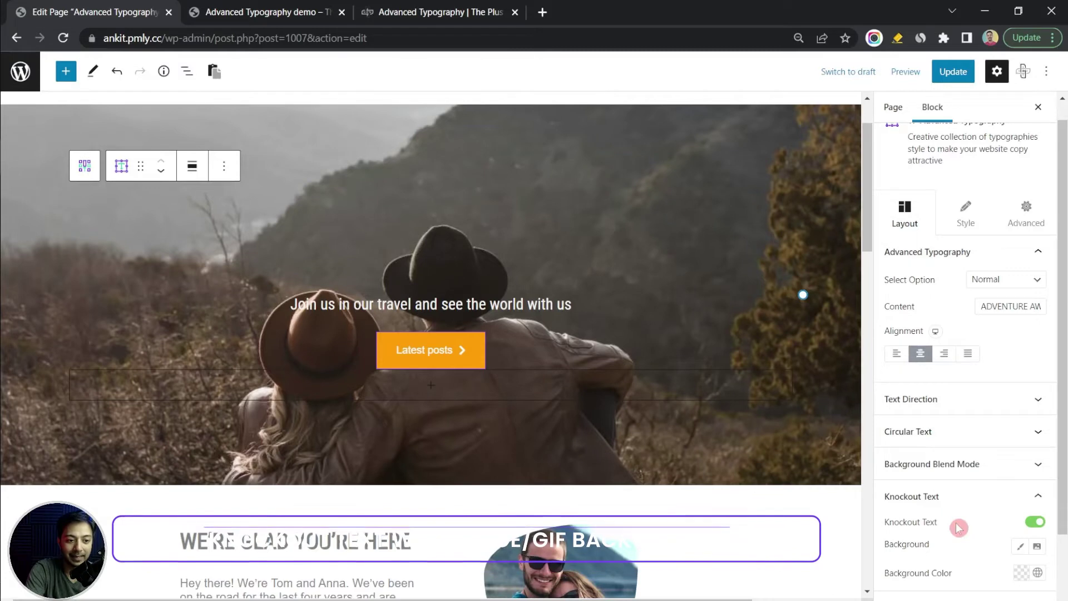
Try a solid red #B41D1D as the knockout text background and clear the color again
{"action": "scroll", "coordinate": [956, 523], "scroll_direction": "down", "scroll_amount": 2}
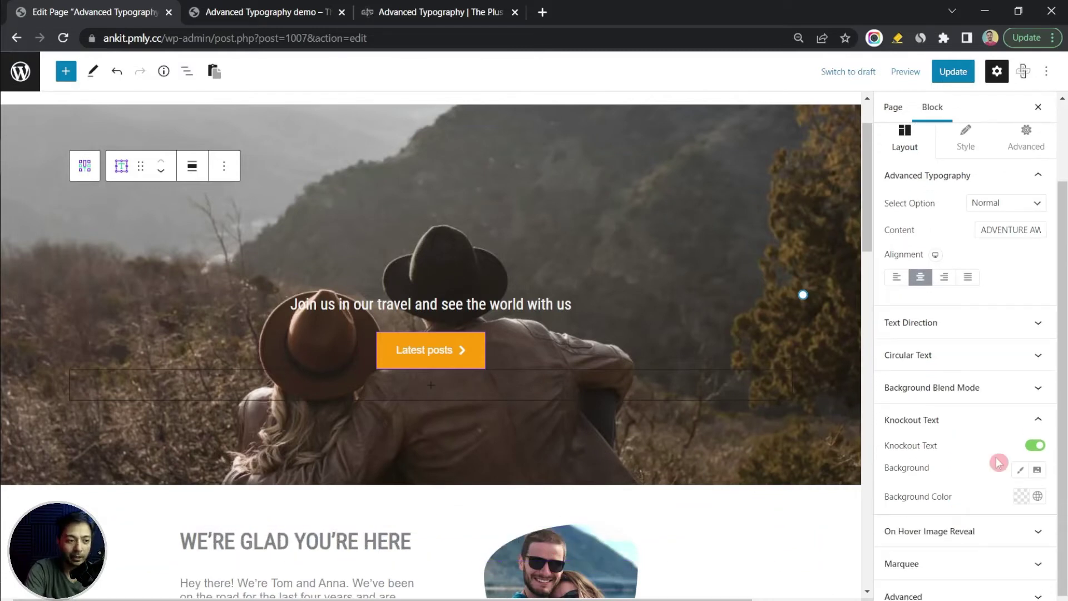
{"action": "left_click", "coordinate": [1020, 470]}
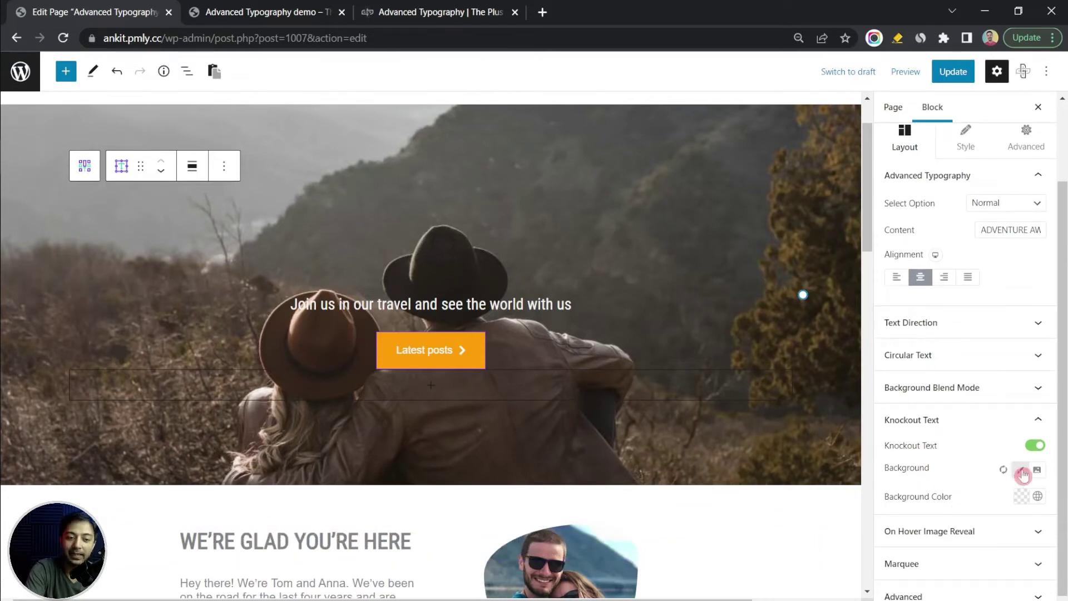
{"action": "left_click", "coordinate": [1022, 497]}
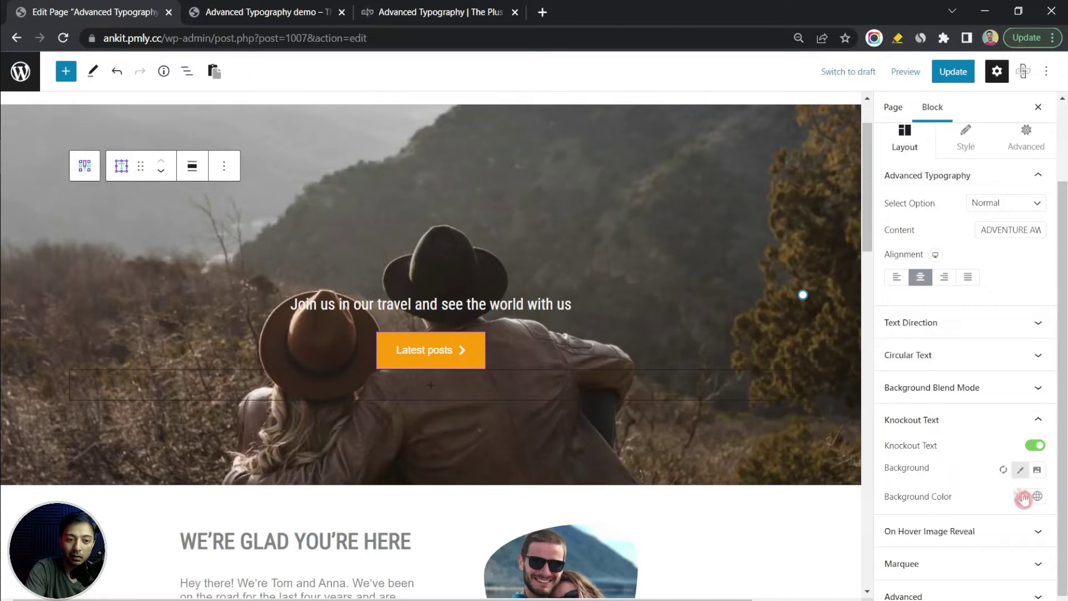
{"action": "left_click", "coordinate": [1024, 497]}
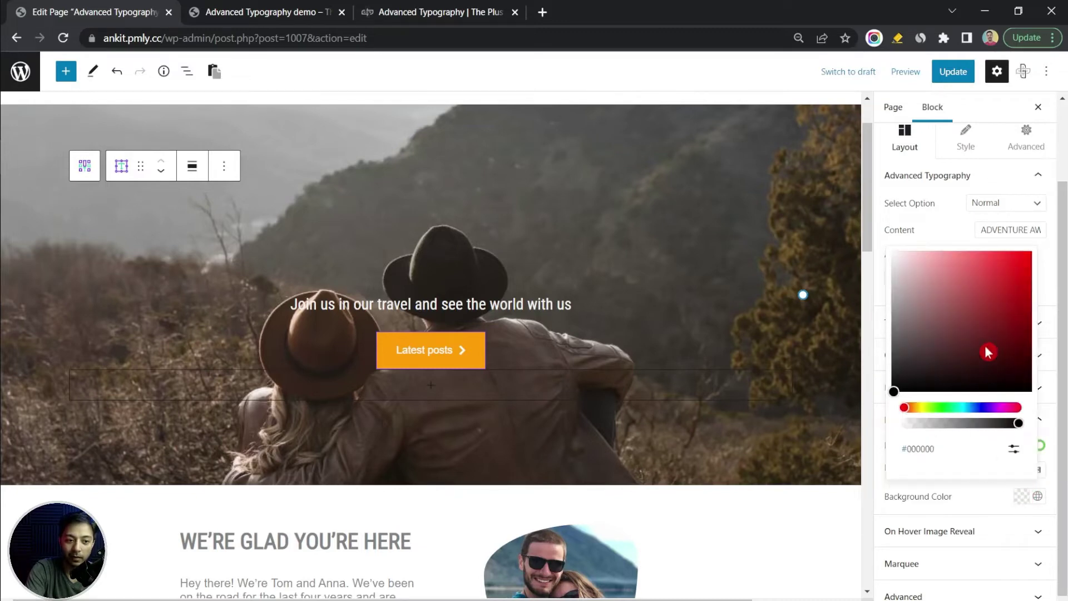
{"action": "left_click", "coordinate": [1008, 275]}
{"action": "mouse_move", "coordinate": [1008, 274]}
{"action": "left_mouse_down"}
{"action": "mouse_move", "coordinate": [1025, 252]}
{"action": "mouse_move", "coordinate": [1008, 294]}
{"action": "left_mouse_up"}
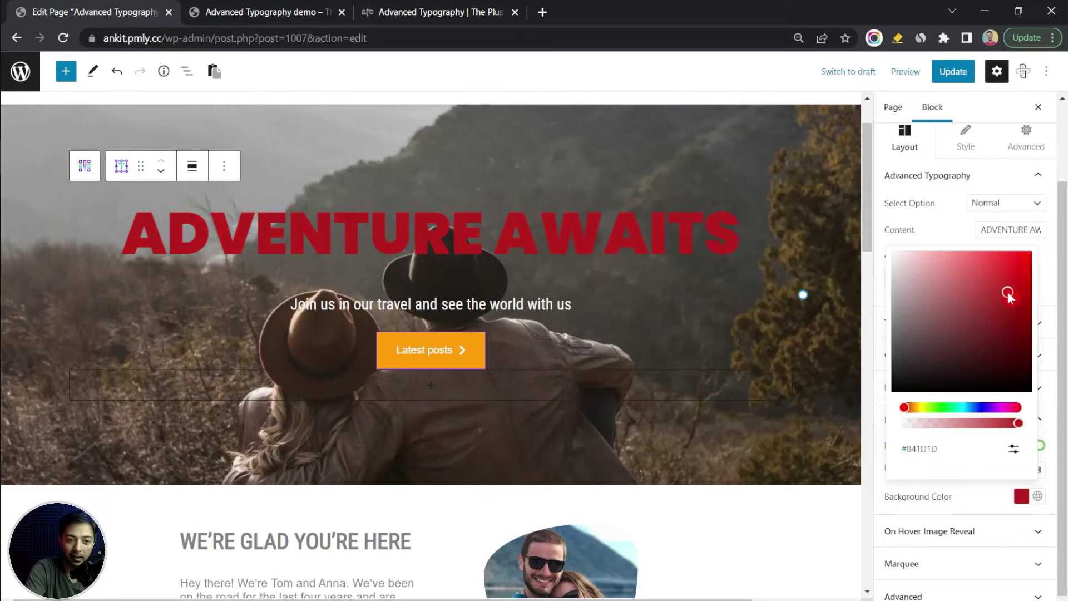
{"action": "left_click", "coordinate": [1006, 500]}
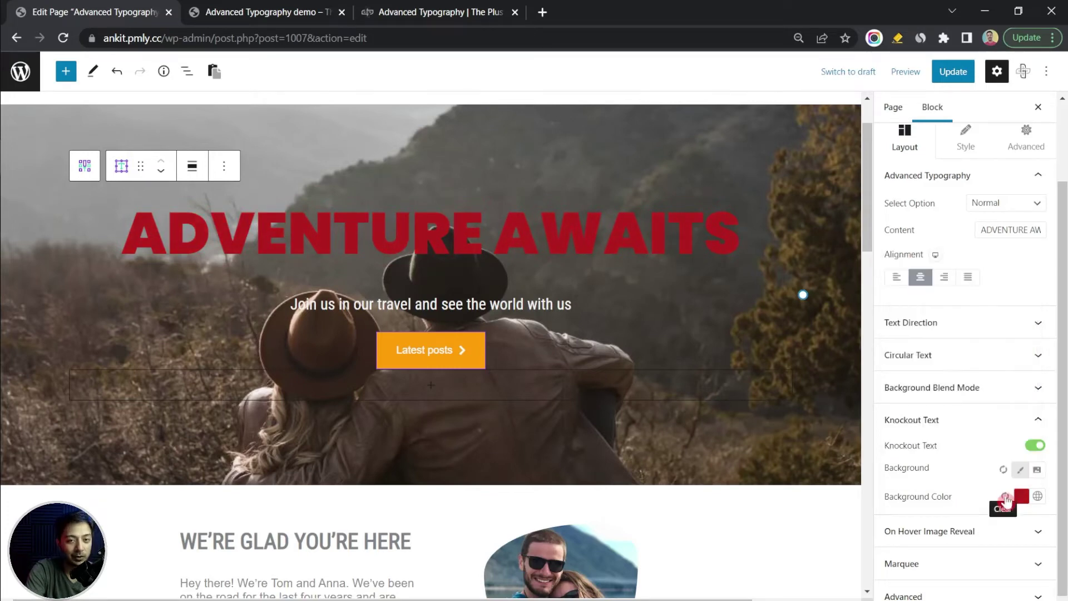
{"action": "left_click", "coordinate": [1006, 500]}
Use the image colorful-red-sky-with-clouds-over-the-beautiful-YH4RMPT.jpg from the media library as the knockout text background
{"action": "left_click", "coordinate": [1038, 471]}
{"action": "scroll", "coordinate": [966, 461], "scroll_direction": "down", "scroll_amount": 2}
{"action": "left_click", "coordinate": [966, 461]}
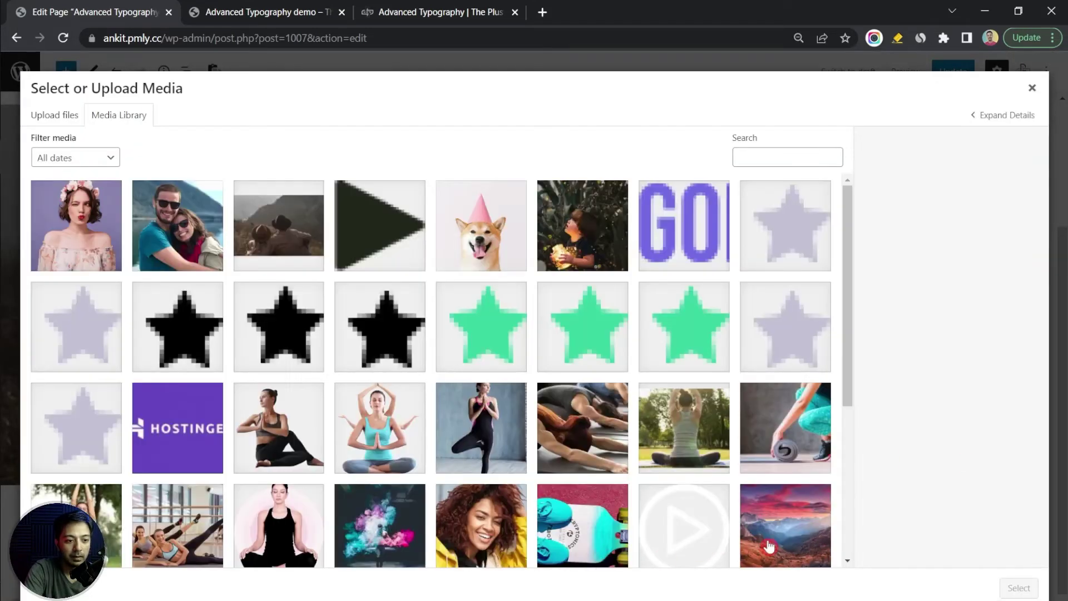
{"action": "left_click", "coordinate": [769, 547]}
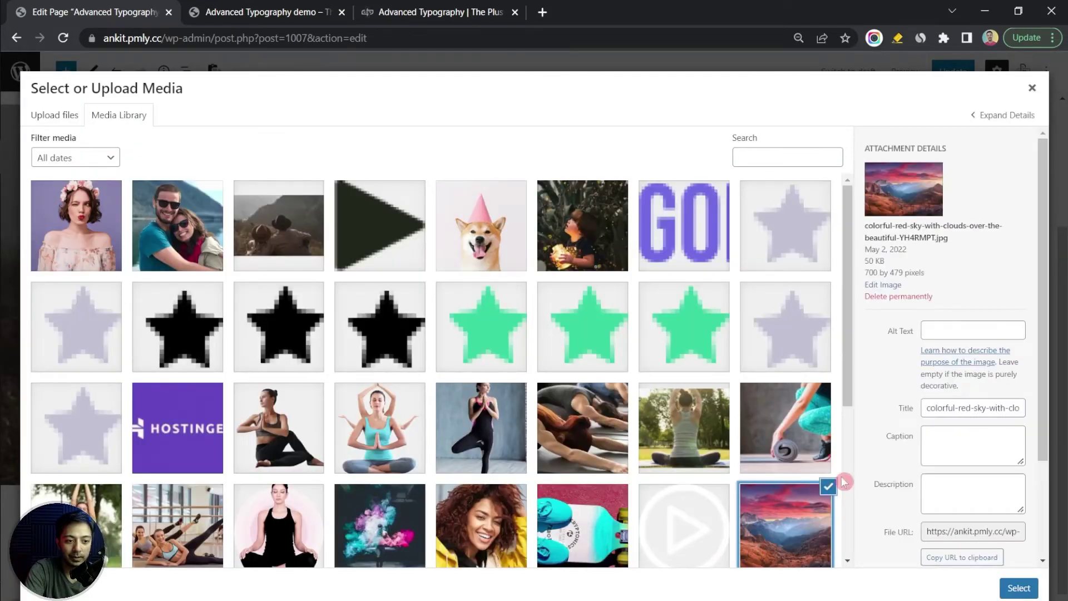
{"action": "left_click", "coordinate": [1019, 588]}
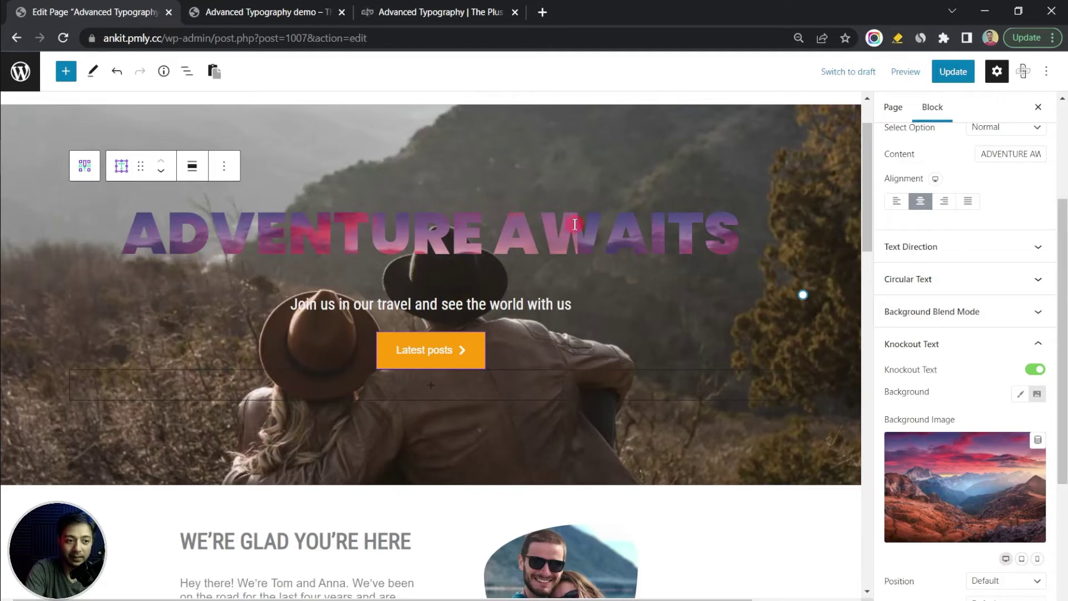
Turn on Stroke/Fill for the knockout heading and clear its fill color
{"action": "left_click", "coordinate": [491, 242]}
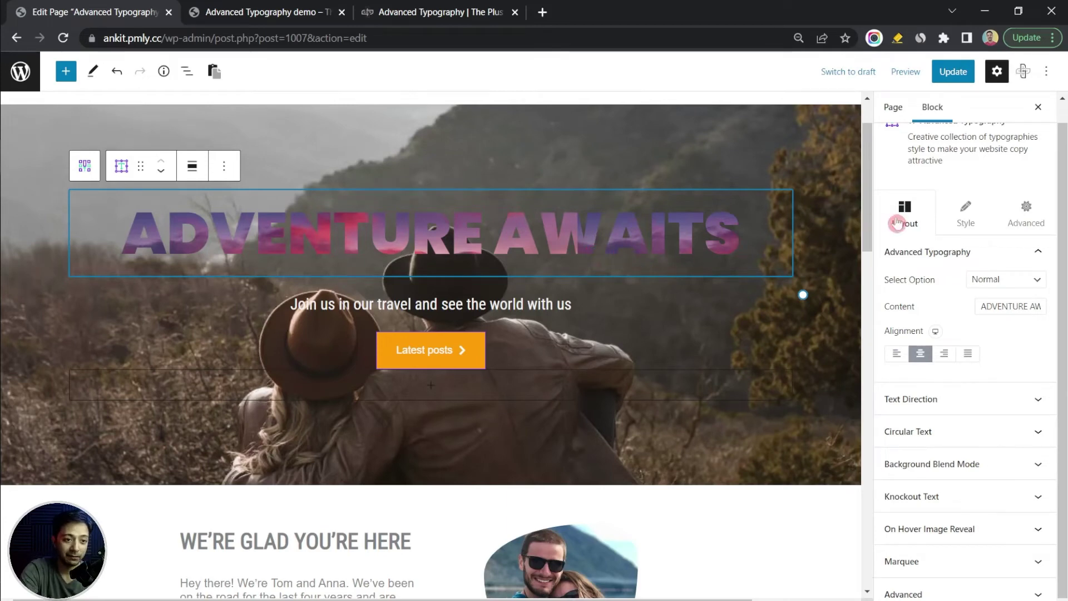
{"action": "left_click", "coordinate": [978, 226]}
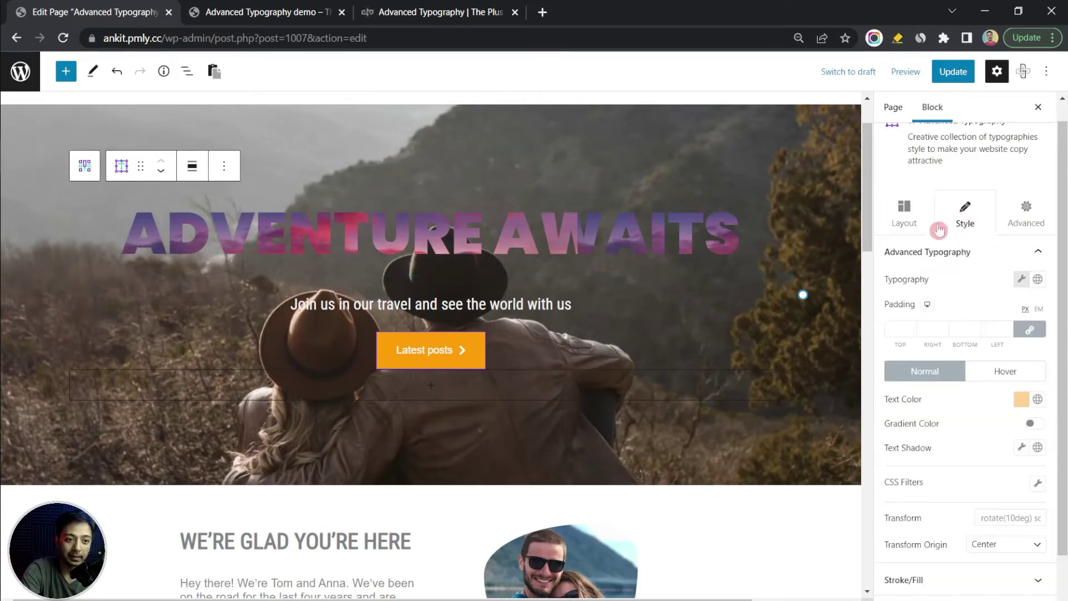
{"action": "scroll", "coordinate": [986, 515], "scroll_direction": "down", "scroll_amount": 1}
{"action": "left_click", "coordinate": [918, 533]}
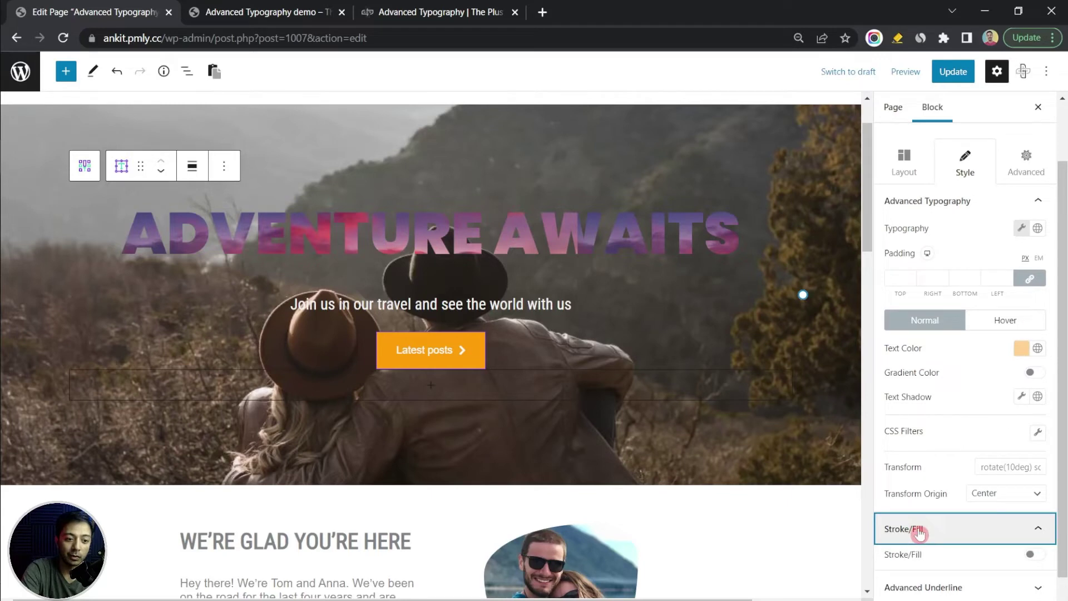
{"action": "left_click", "coordinate": [1030, 554]}
{"action": "scroll", "coordinate": [994, 558], "scroll_direction": "down", "scroll_amount": 3}
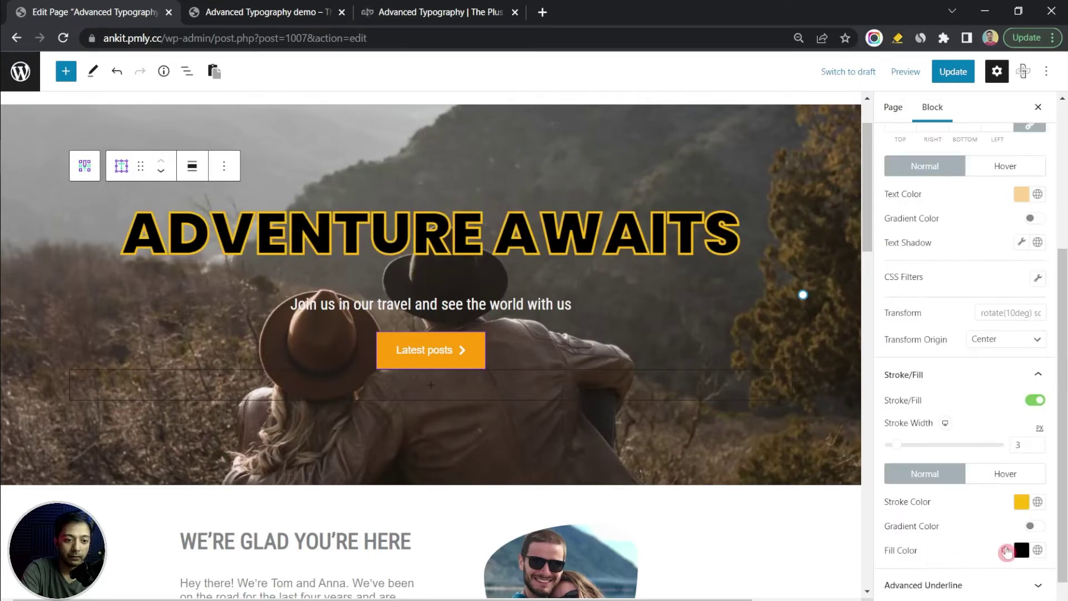
{"action": "left_click", "coordinate": [1008, 551]}
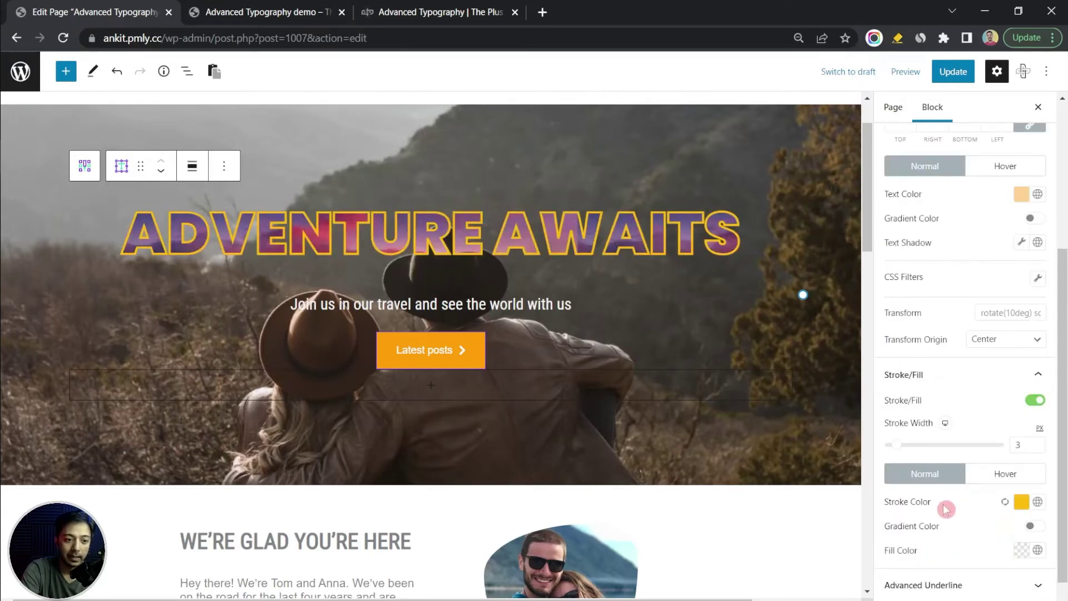
Set the heading's stroke color to semi-transparent white #FFFFFF87 and its stroke width to 2 px
{"action": "left_click", "coordinate": [1022, 502]}
{"action": "left_click", "coordinate": [944, 313]}
{"action": "left_click", "coordinate": [916, 293]}
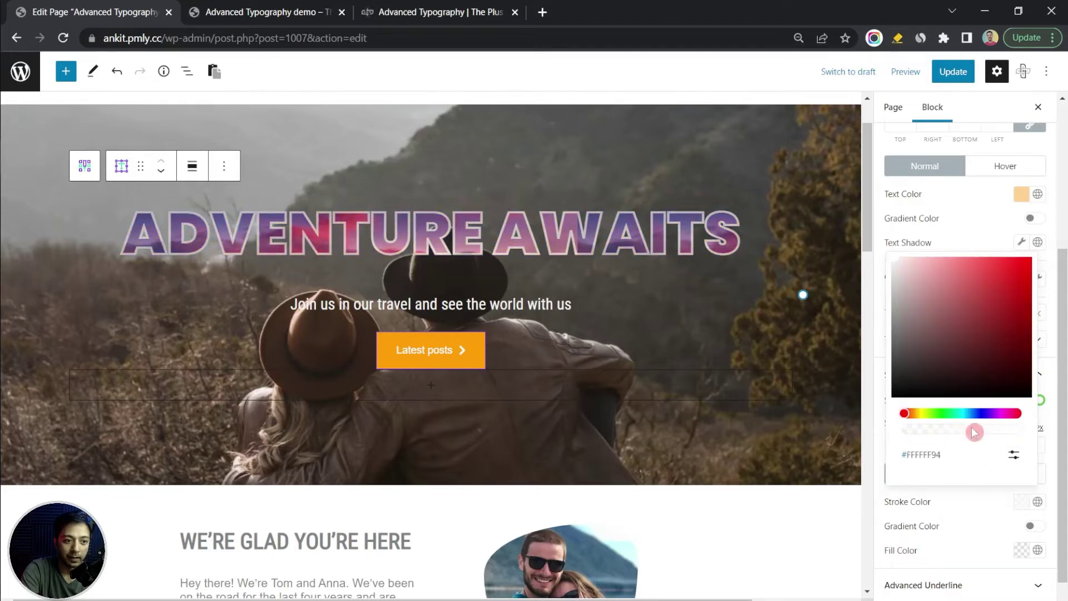
{"action": "left_click_drag", "start_coordinate": [973, 431], "coordinate": [967, 432]}
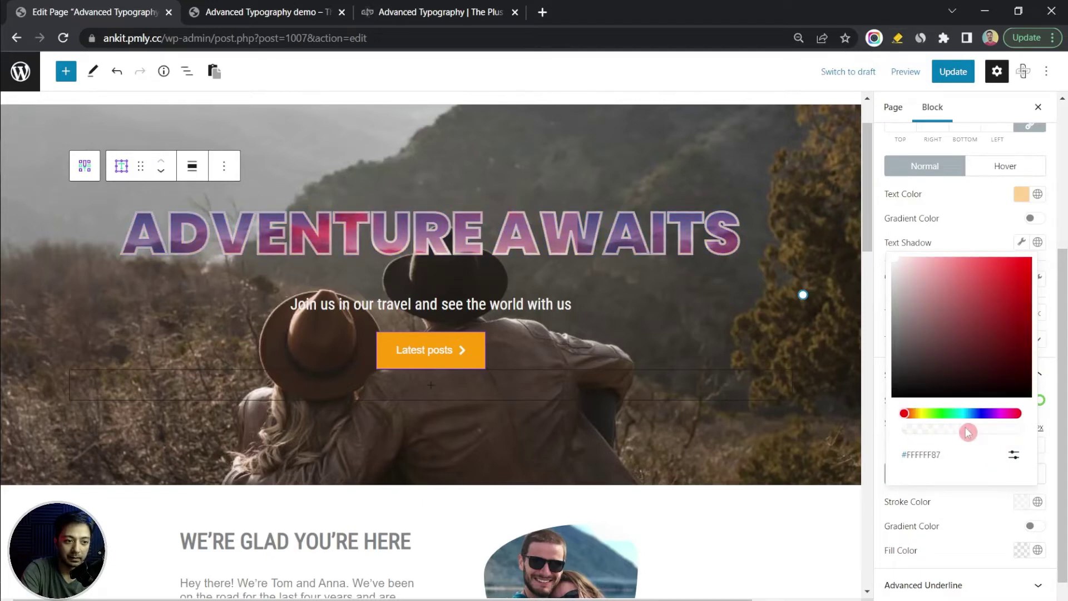
{"action": "left_click", "coordinate": [960, 528]}
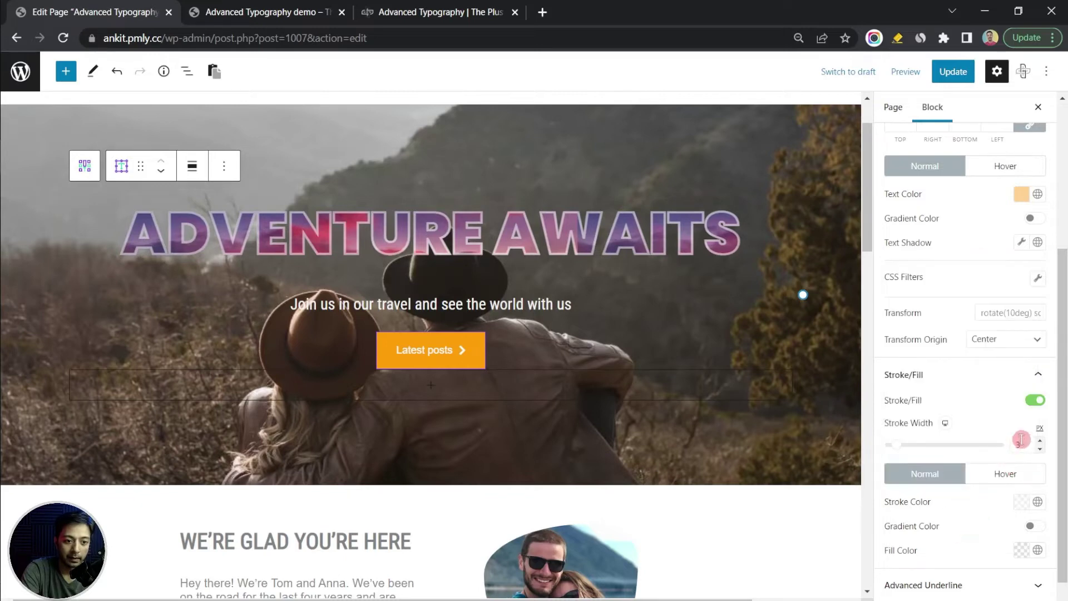
{"action": "key", "text": "Down"}
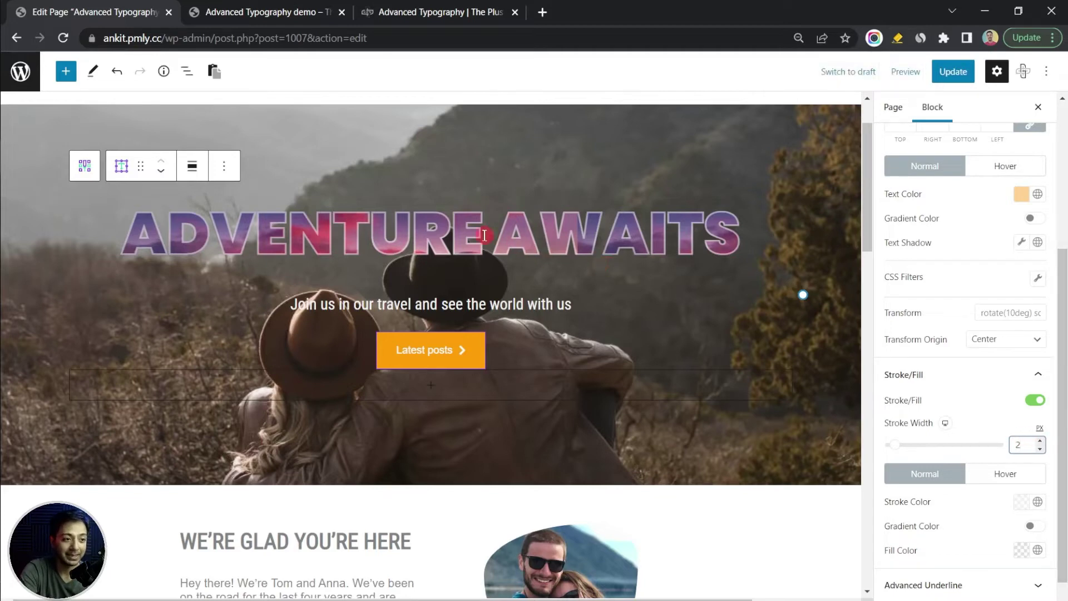
Save the page, reload the live demo to check the knockout heading, and return to the page editor
{"action": "key", "text": "ctrl+s"}
{"action": "left_click", "coordinate": [352, 9]}
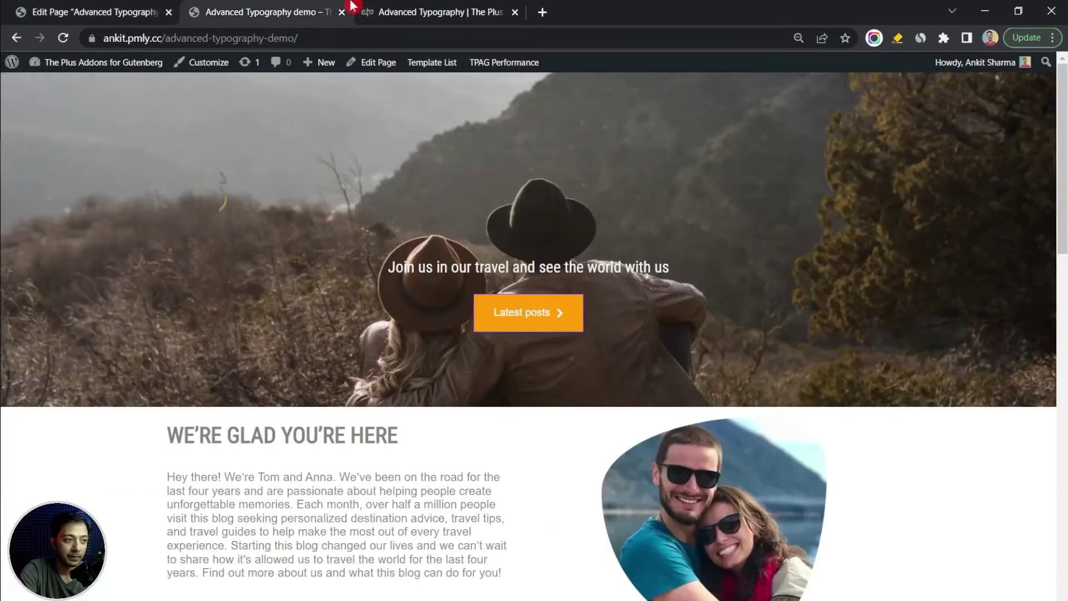
{"action": "left_click", "coordinate": [62, 38]}
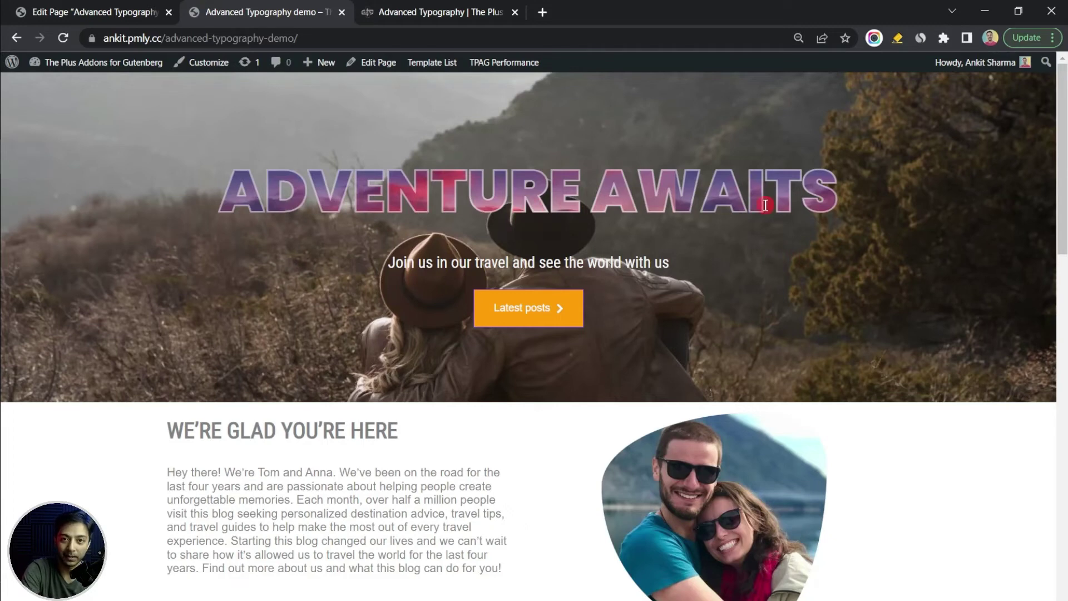
{"action": "key", "text": "ctrl+1"}
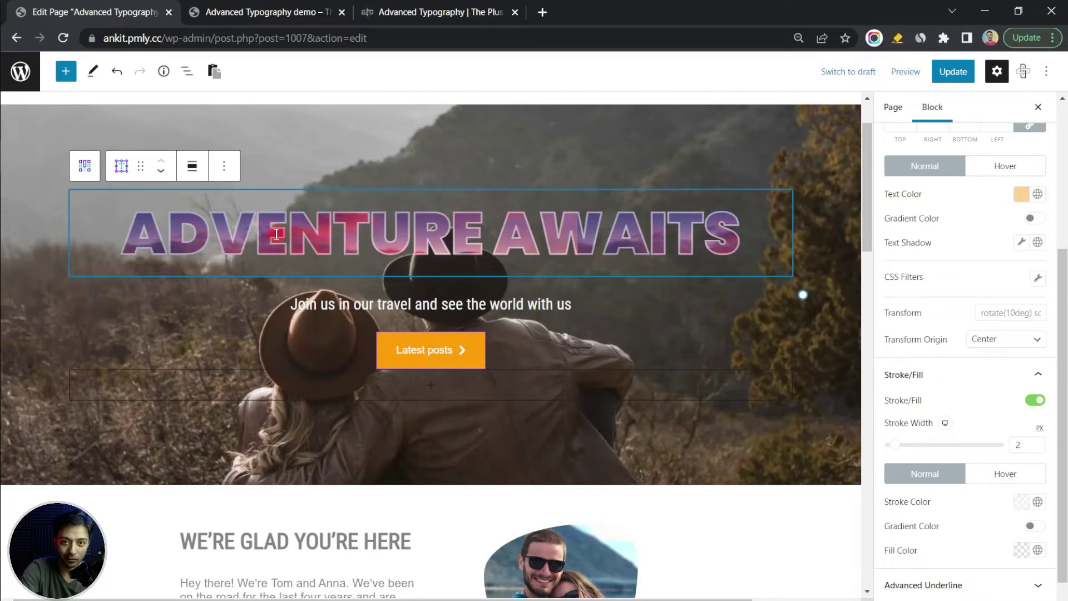
Replace the heading's knockout text background image with ezgif.com-gif-maker-1.gif from the media library
{"action": "scroll", "coordinate": [946, 256], "scroll_direction": "up", "scroll_amount": 8}
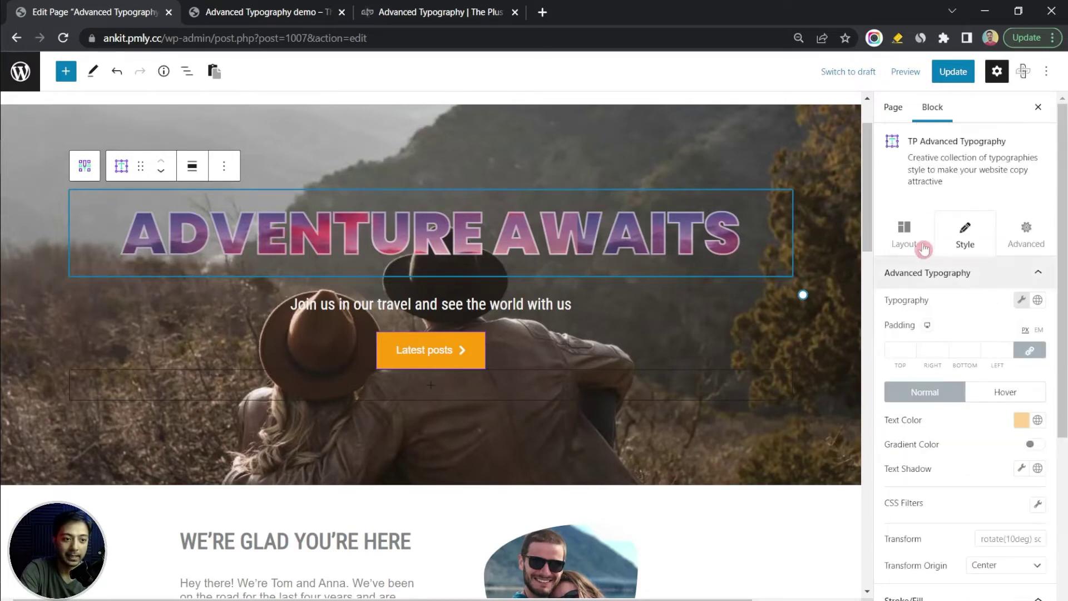
{"action": "left_click", "coordinate": [906, 234]}
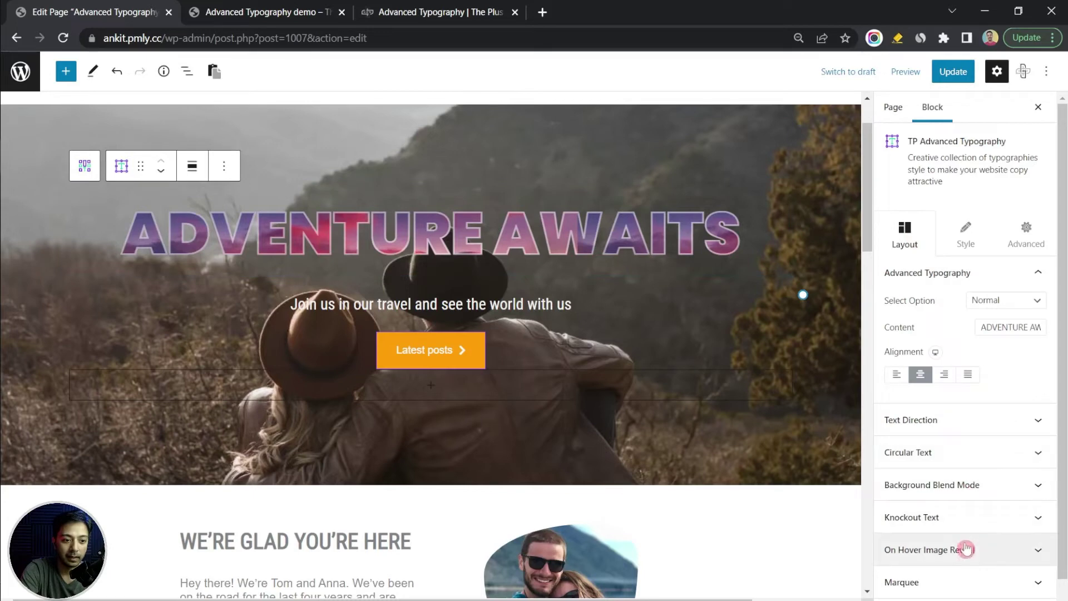
{"action": "left_click", "coordinate": [968, 517]}
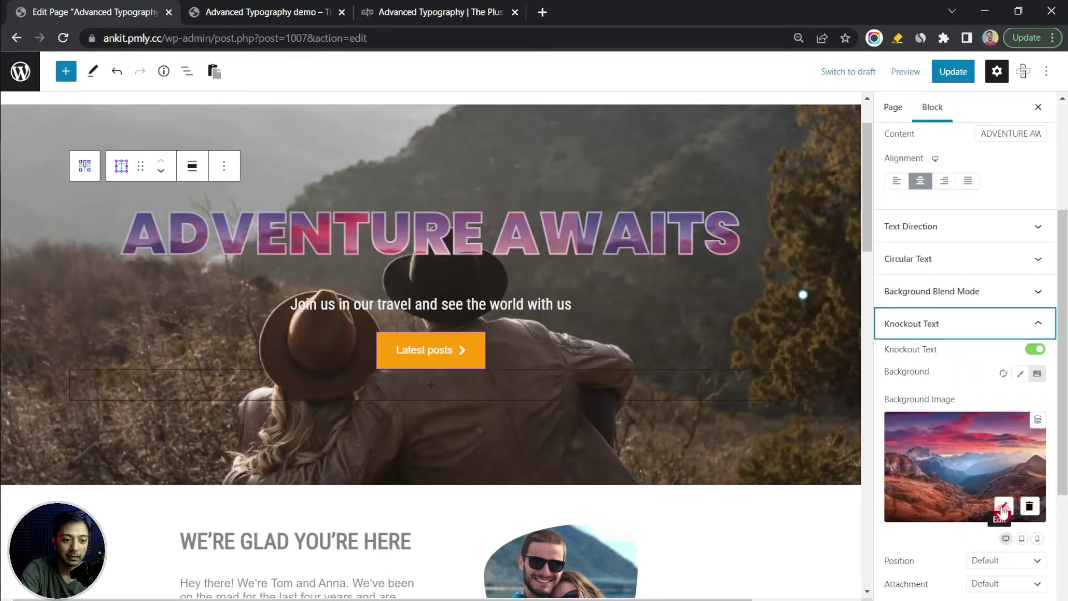
{"action": "left_click", "coordinate": [1004, 507]}
{"action": "left_click", "coordinate": [54, 115]}
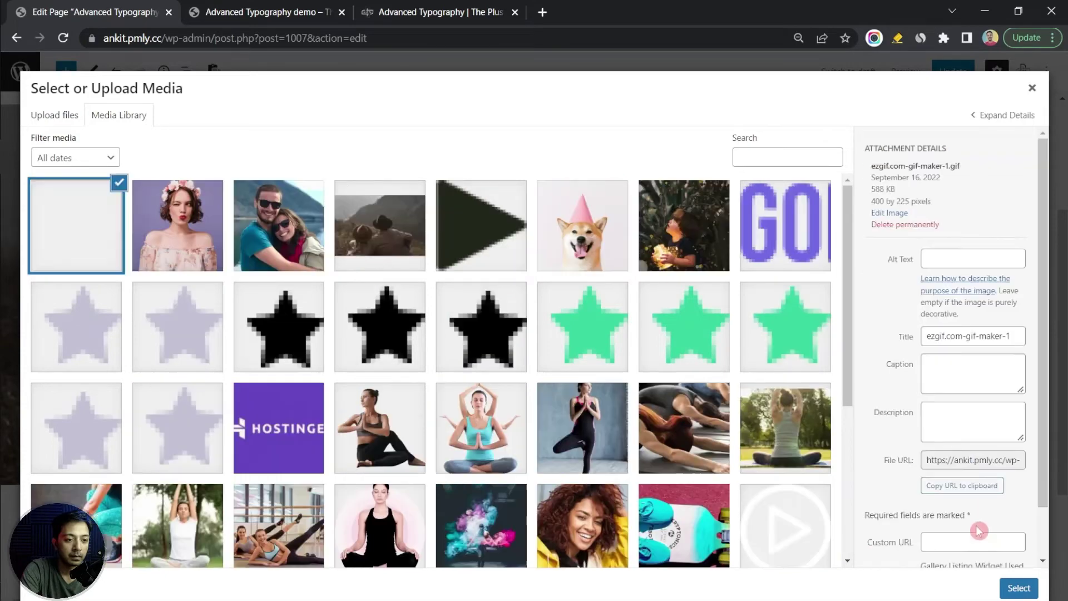
{"action": "left_click", "coordinate": [95, 240]}
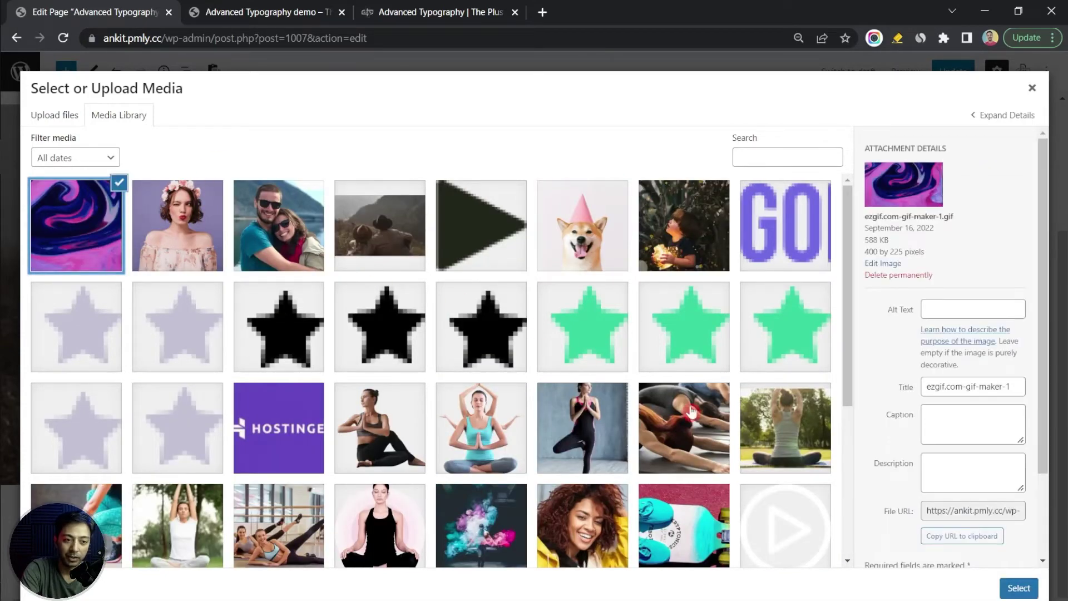
{"action": "left_click", "coordinate": [1018, 588]}
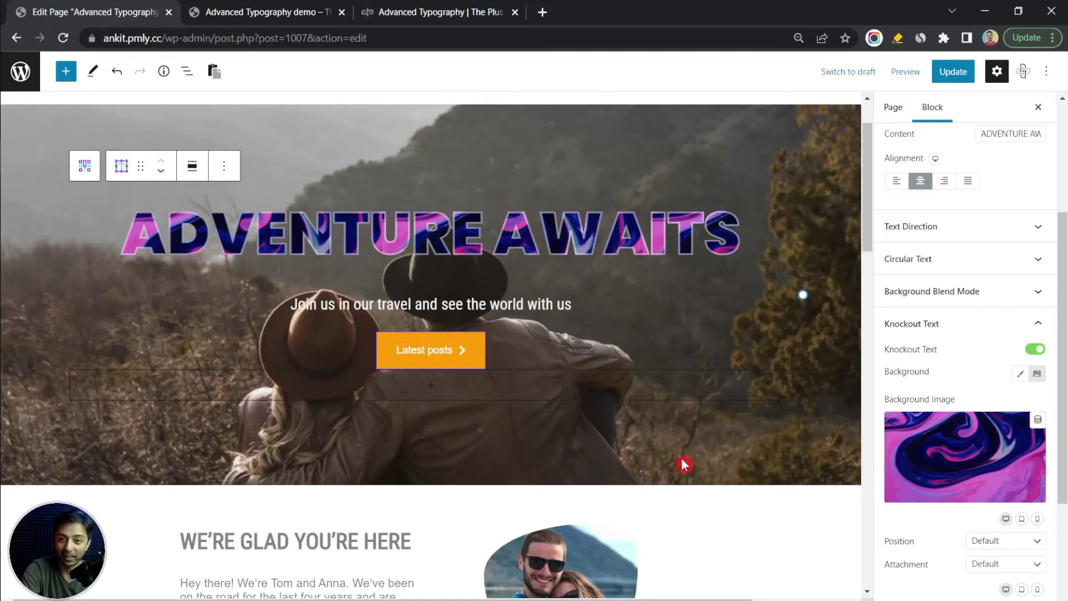
Save the page, reload the live demo to check the animated GIF knockout heading, and return to the page editor
{"action": "left_click", "coordinate": [953, 72]}
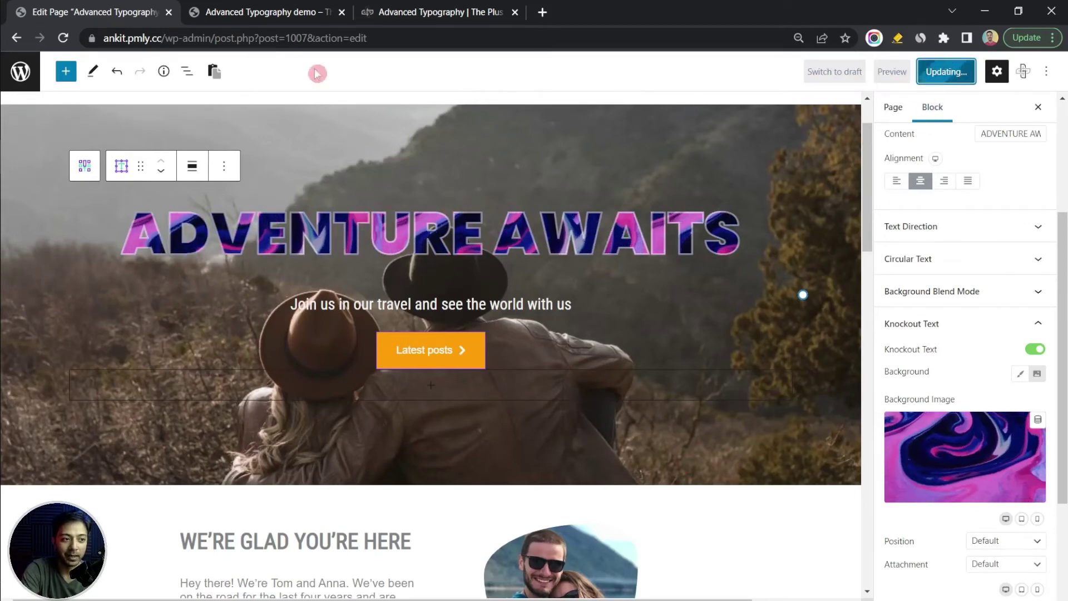
{"action": "left_click", "coordinate": [264, 12]}
{"action": "left_click", "coordinate": [63, 38]}
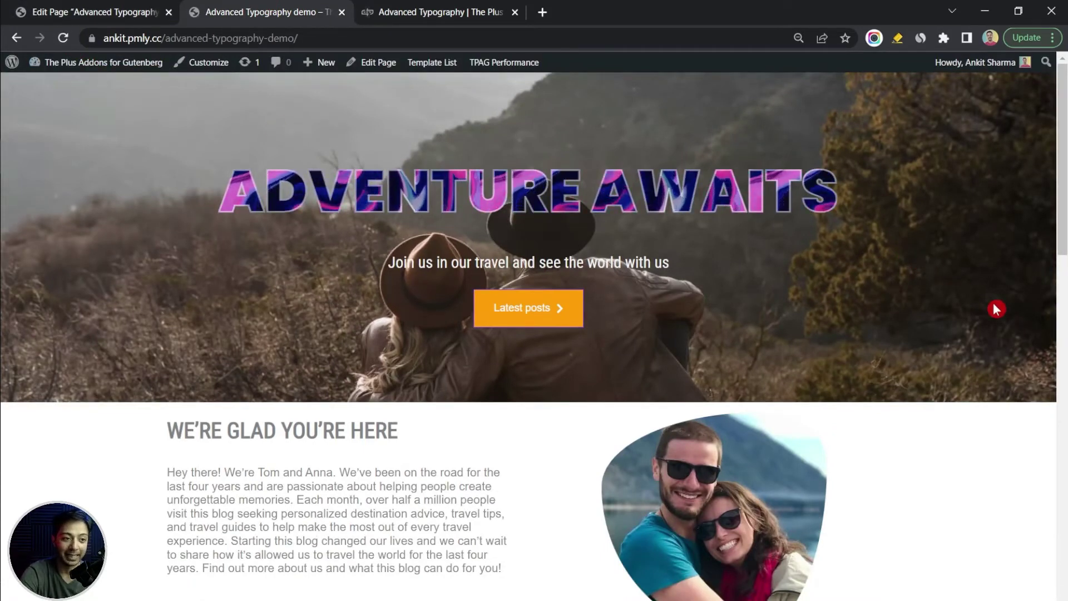
{"action": "key", "text": "ctrl+shift+Tab"}
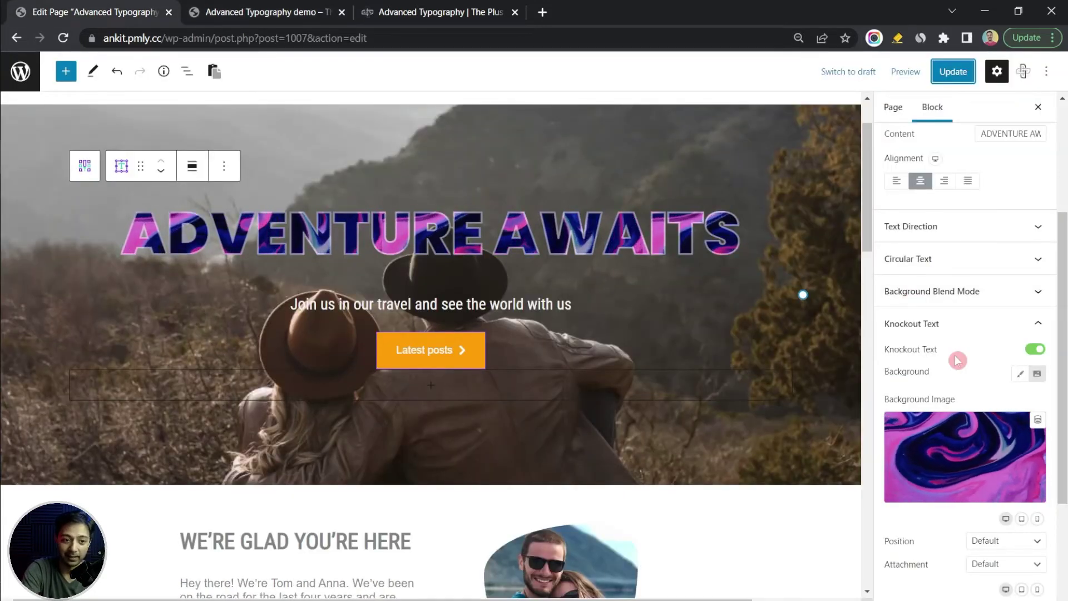
Turn off both Knockout Text and Stroke/Fill for the ADVENTURE AWAITS heading
{"action": "left_click", "coordinate": [1035, 348]}
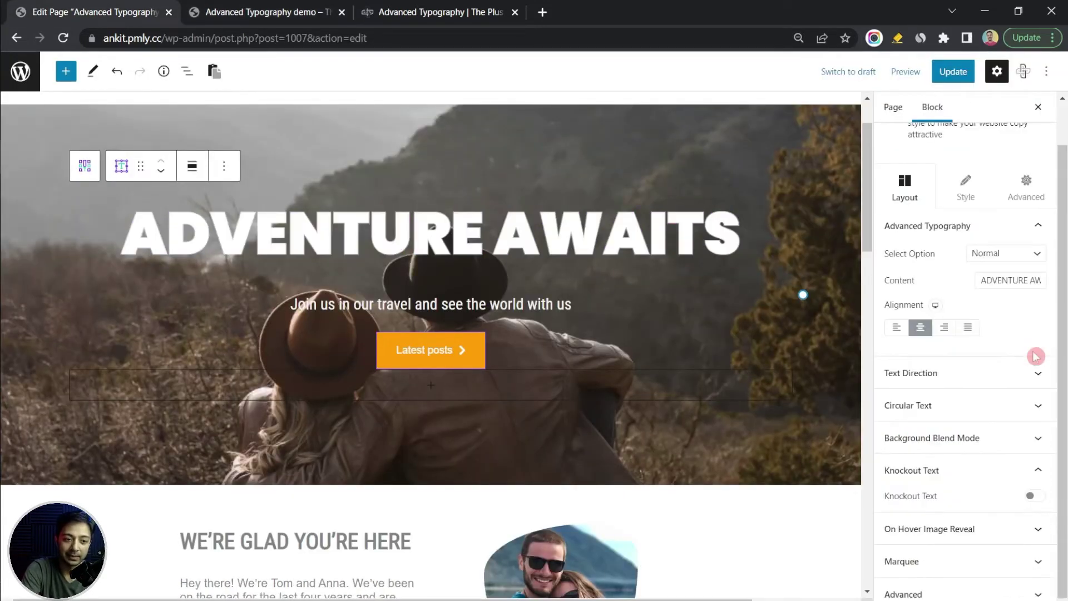
{"action": "left_click", "coordinate": [967, 199]}
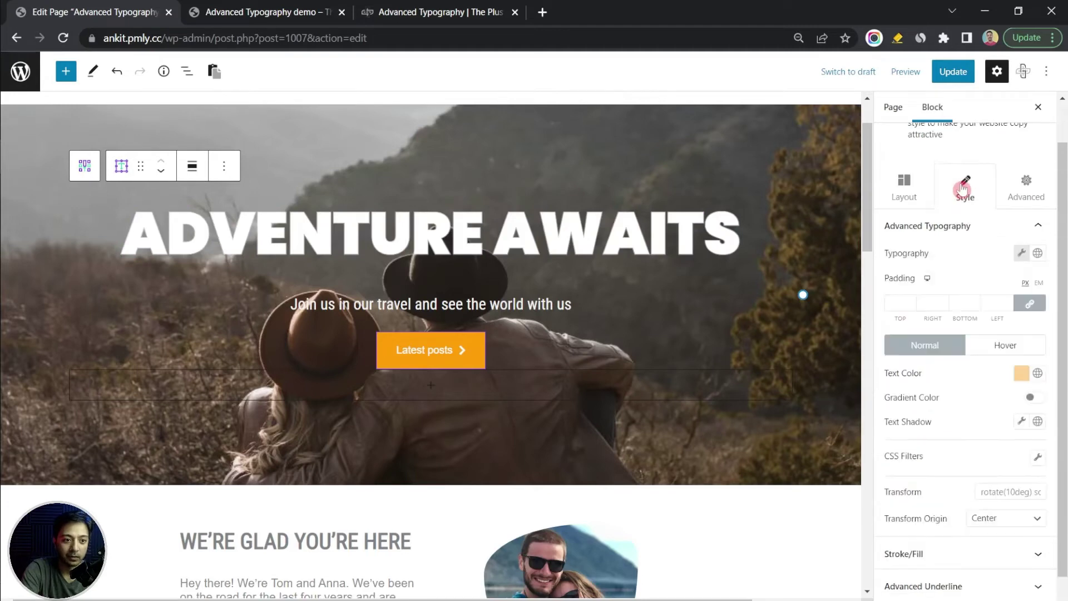
{"action": "left_click", "coordinate": [963, 558]}
{"action": "left_click", "coordinate": [1036, 444]}
{"action": "left_click", "coordinate": [1036, 444]}
{"action": "scroll", "coordinate": [946, 478], "scroll_direction": "up", "scroll_amount": 10}
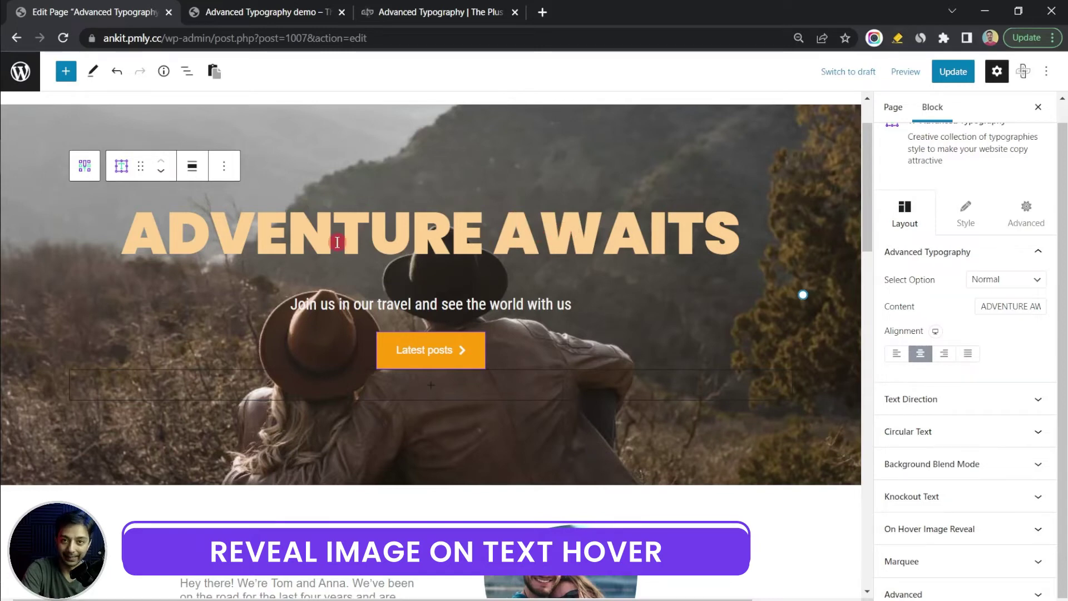
Enable Hover Image Reveal for the heading and use the party-hat dog photo from the media library as its image
{"action": "left_click", "coordinate": [991, 528]}
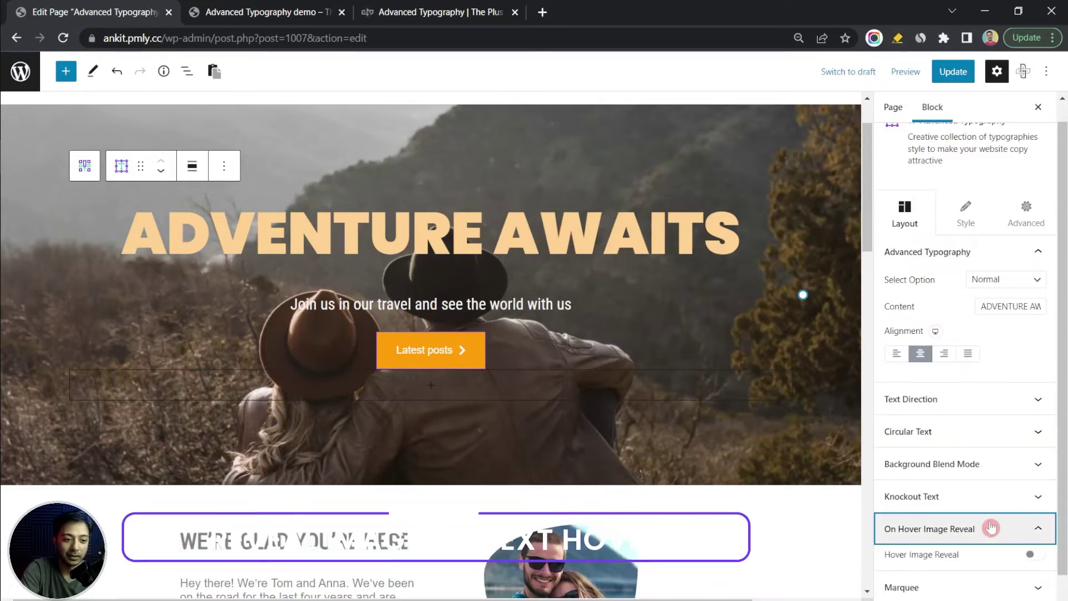
{"action": "left_click", "coordinate": [1035, 558]}
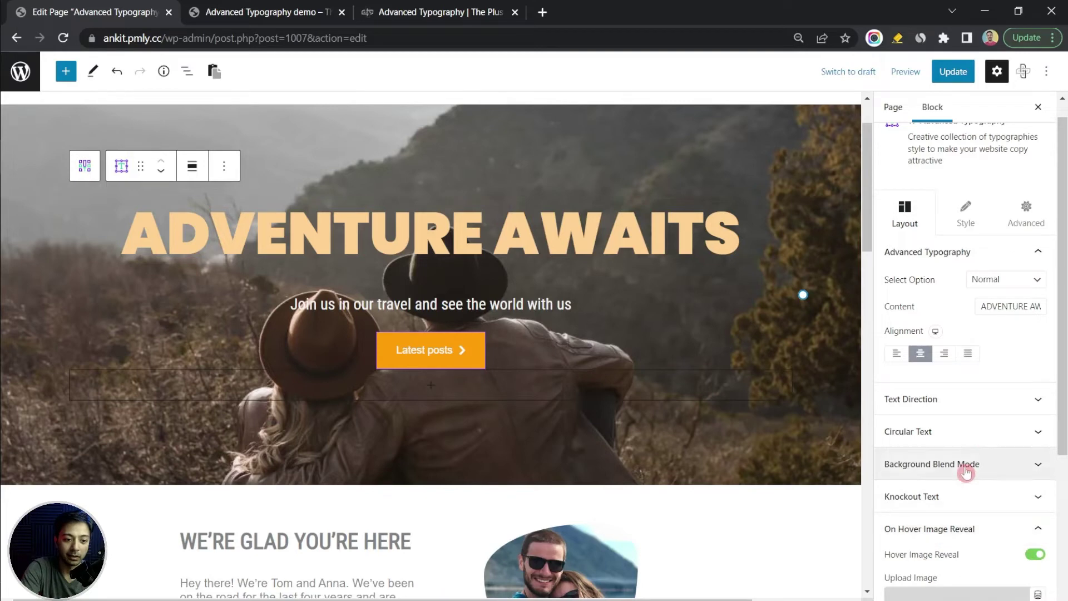
{"action": "scroll", "coordinate": [964, 473], "scroll_direction": "down", "scroll_amount": 4}
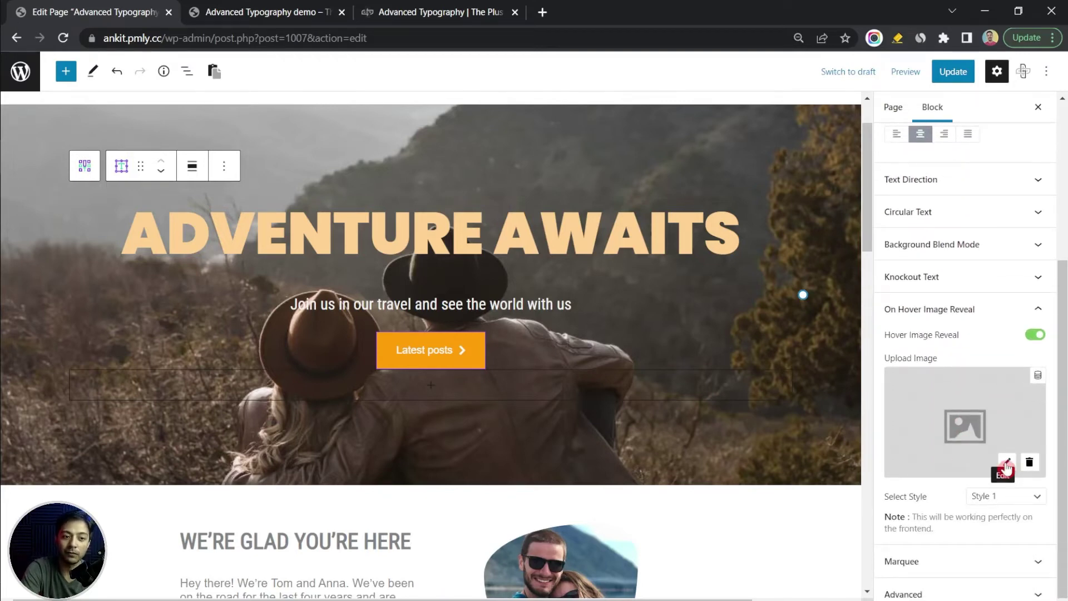
{"action": "left_click", "coordinate": [1008, 465]}
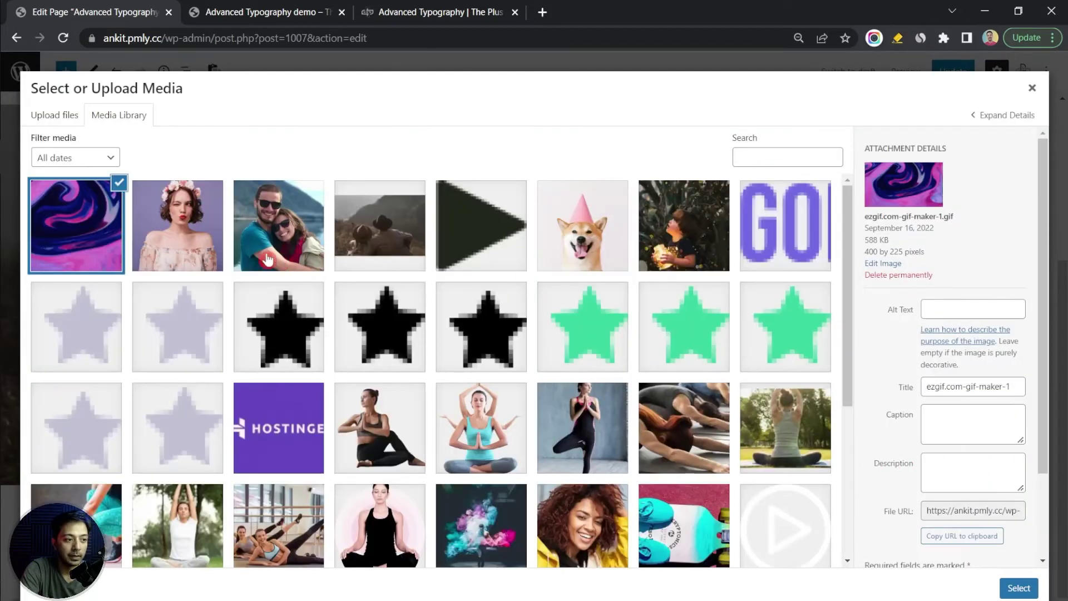
{"action": "left_click", "coordinate": [582, 225]}
{"action": "left_click", "coordinate": [1019, 588]}
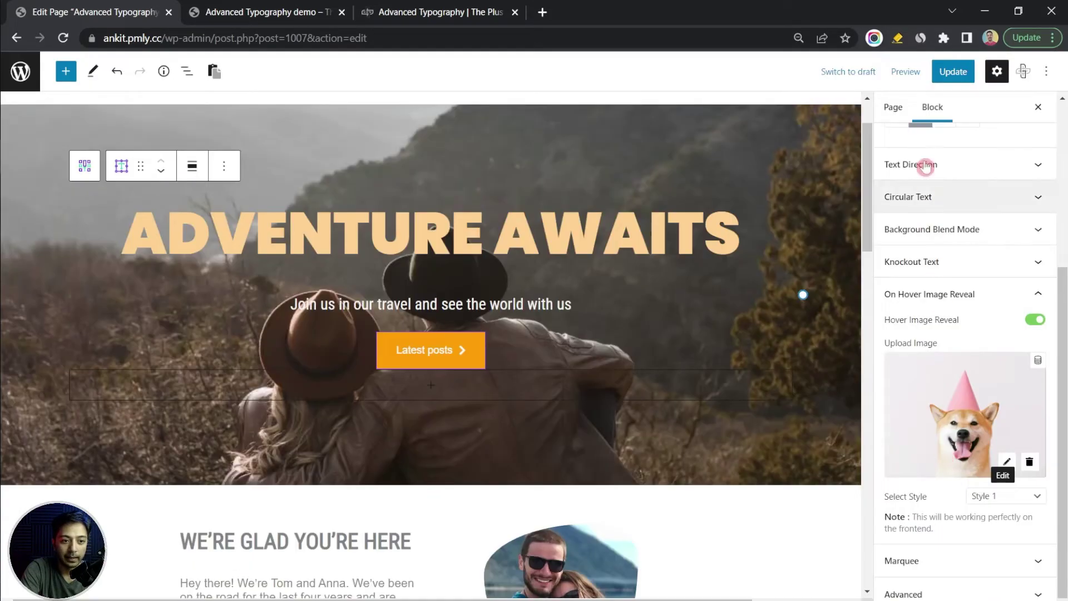
Save the page, reload the live demo to check the heading's hover image, and return to the page editor
{"action": "left_click", "coordinate": [953, 68]}
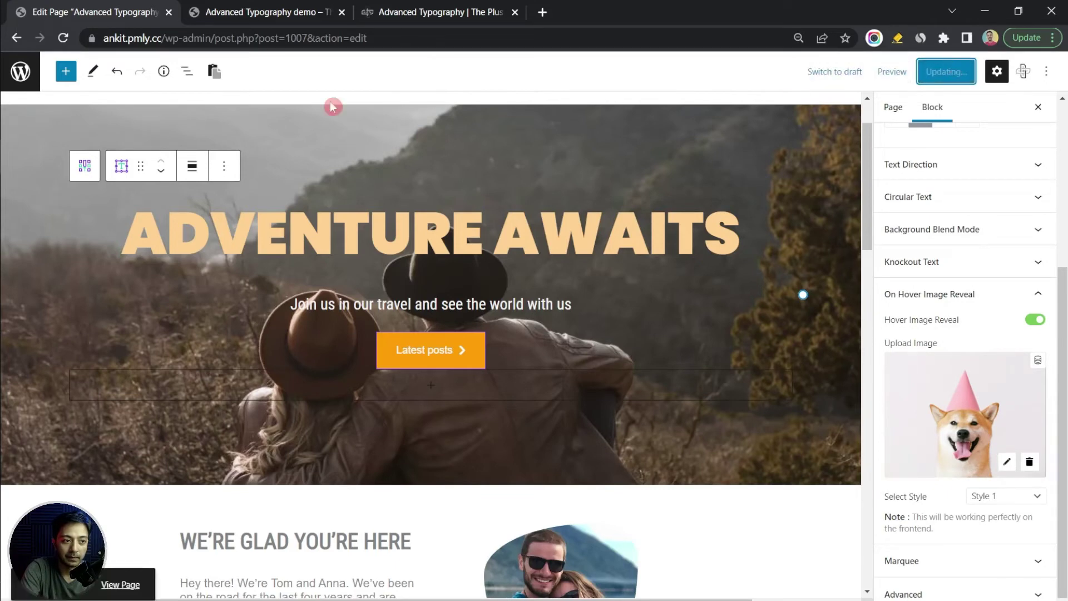
{"action": "left_click", "coordinate": [226, 8]}
{"action": "left_click", "coordinate": [65, 39]}
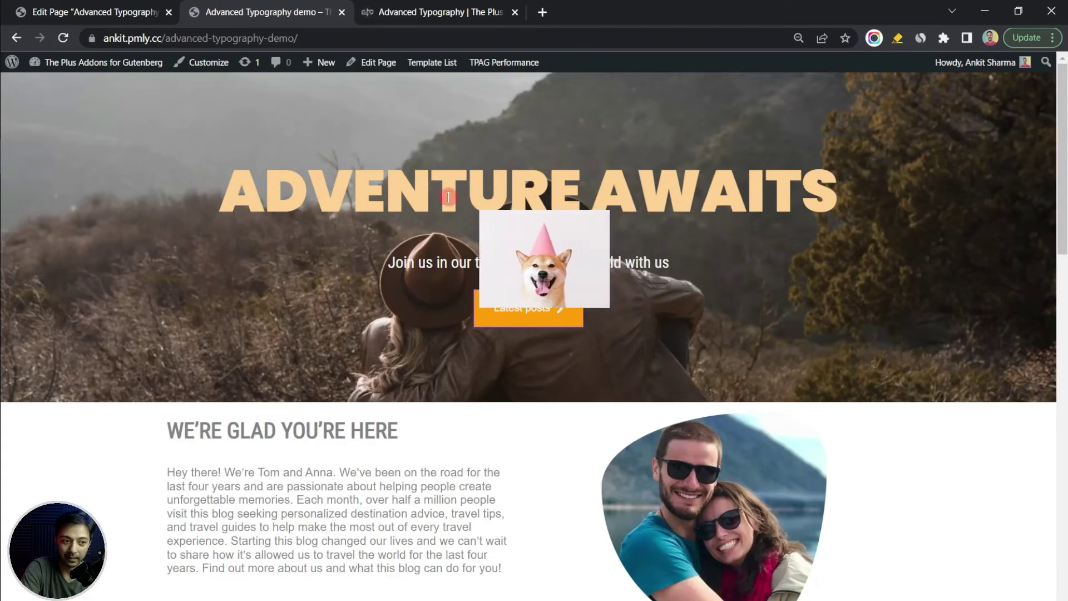
{"action": "key", "text": "ctrl+Page_Up"}
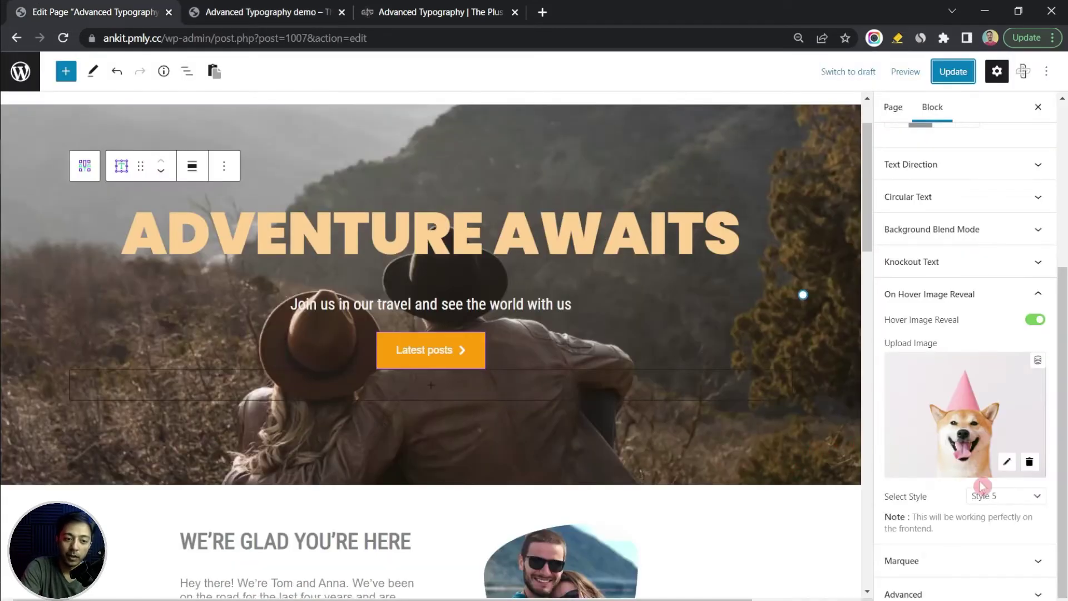
Set the hover image reveal style to Style 5 and save the page
{"action": "left_click", "coordinate": [999, 496]}
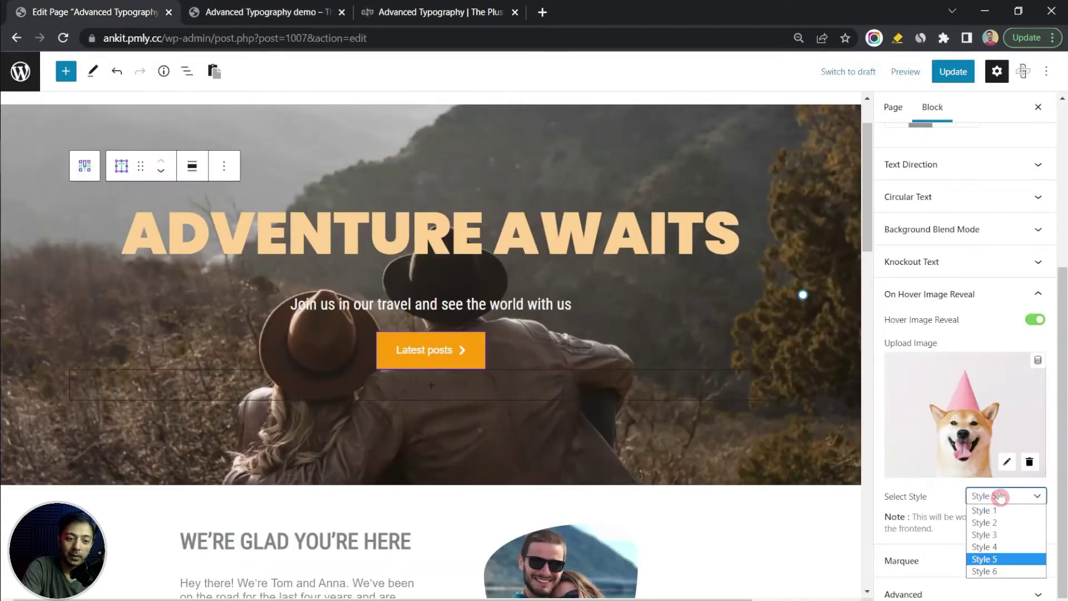
{"action": "left_click", "coordinate": [1008, 571]}
{"action": "left_click", "coordinate": [954, 73]}
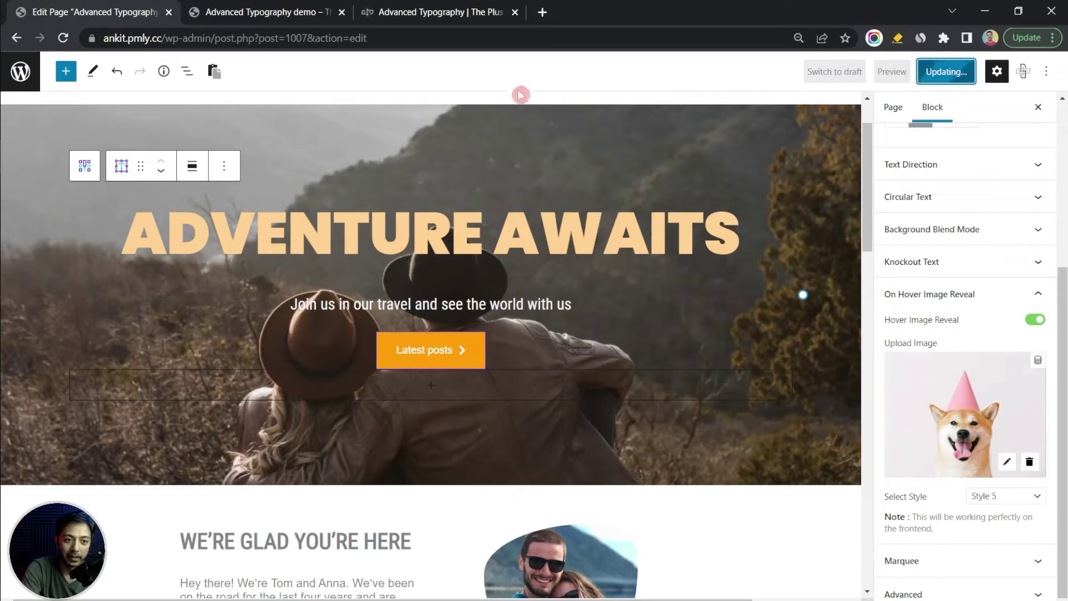
Check the new hover reveal animation on the live demo's heading and return to the page editor
{"action": "left_click", "coordinate": [277, 7]}
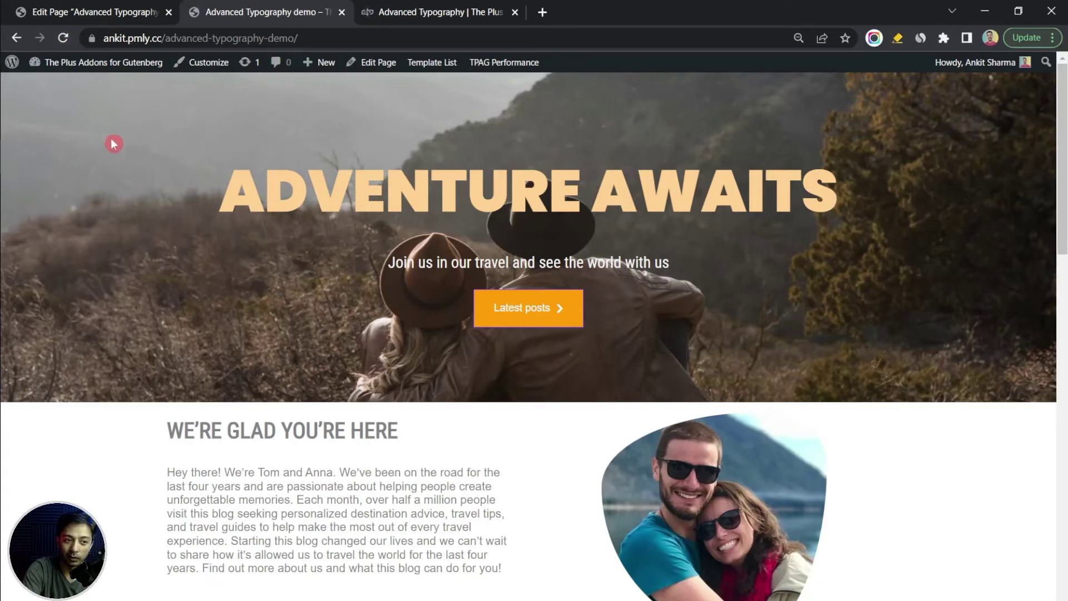
{"action": "mouse_move", "coordinate": [282, 193]}
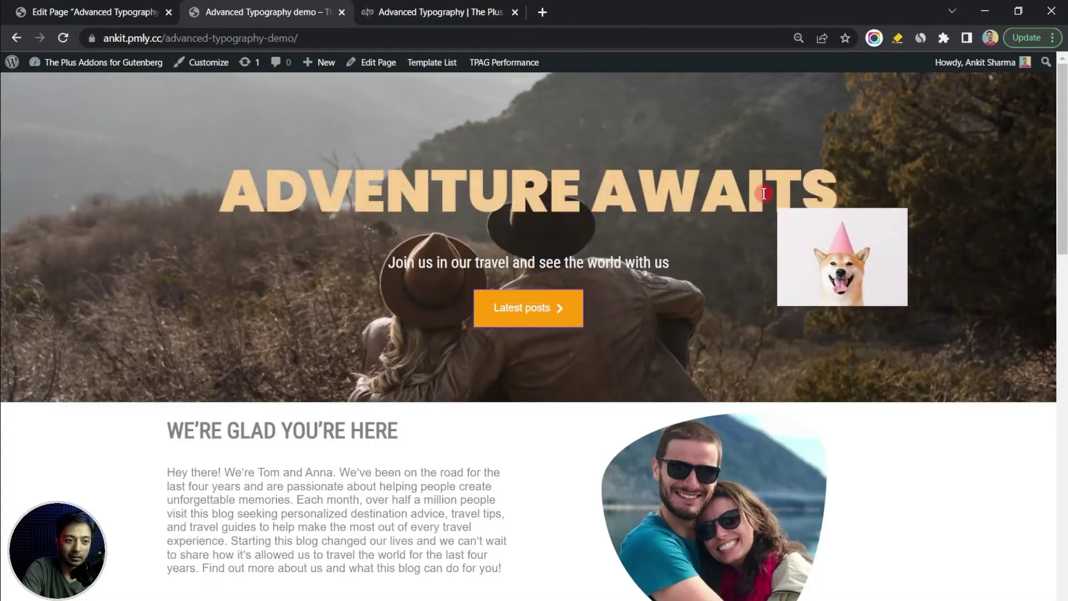
{"action": "key", "text": "ctrl+Page_Up"}
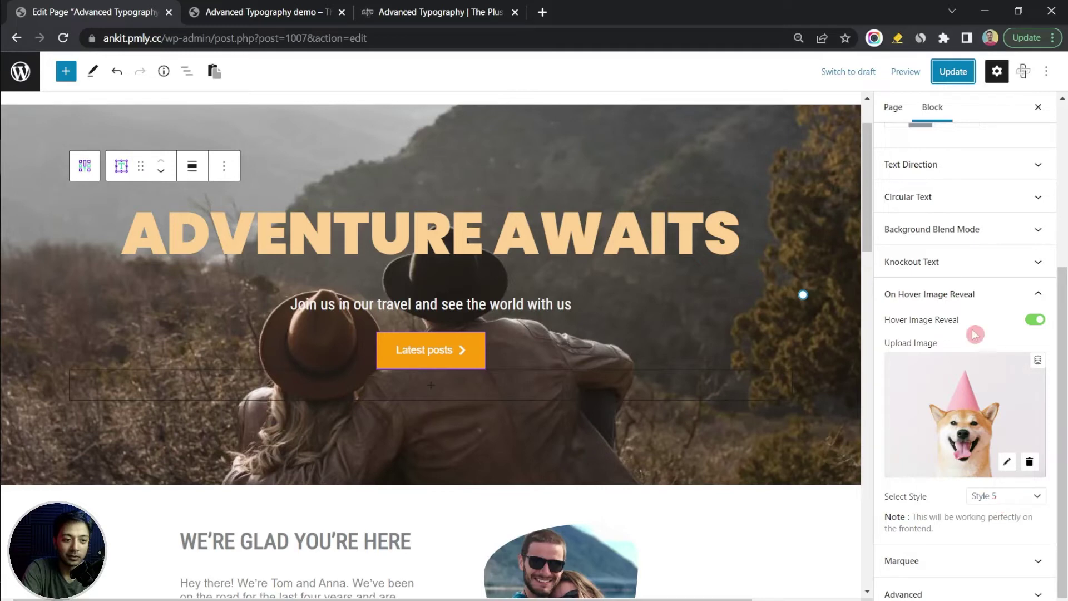
Turn off Hover Image Reveal for the heading and look at its Marquee setting
{"action": "left_click", "coordinate": [927, 294]}
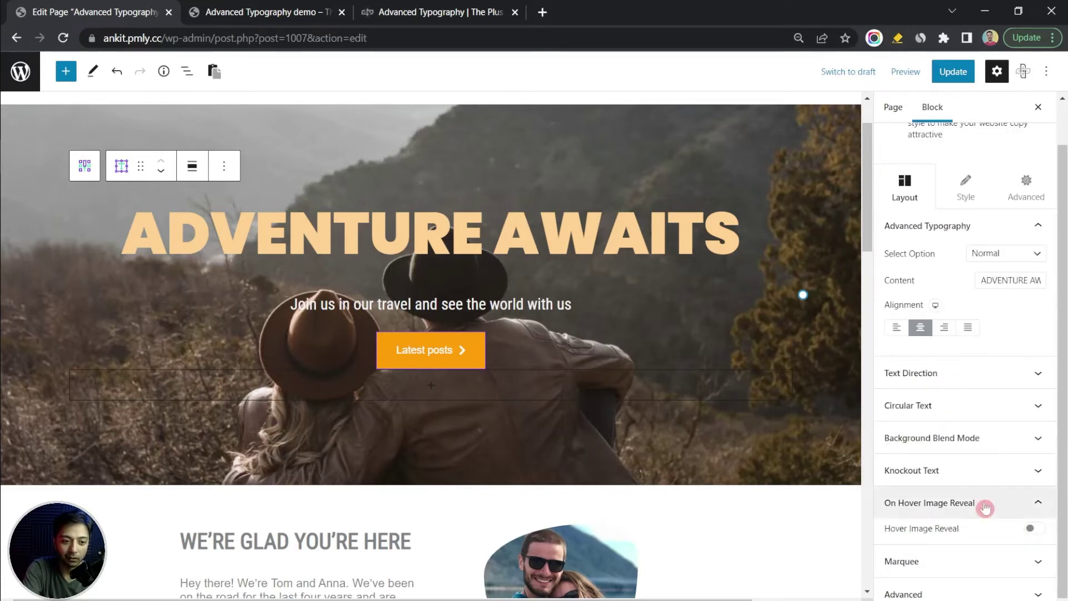
{"action": "left_click", "coordinate": [994, 562]}
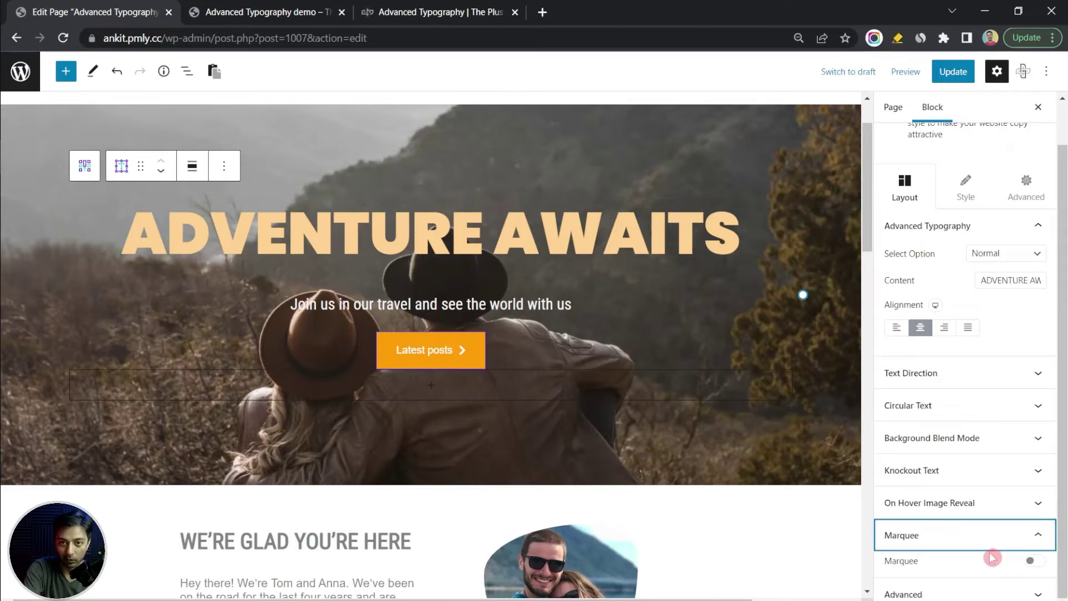
{"action": "left_click", "coordinate": [969, 535]}
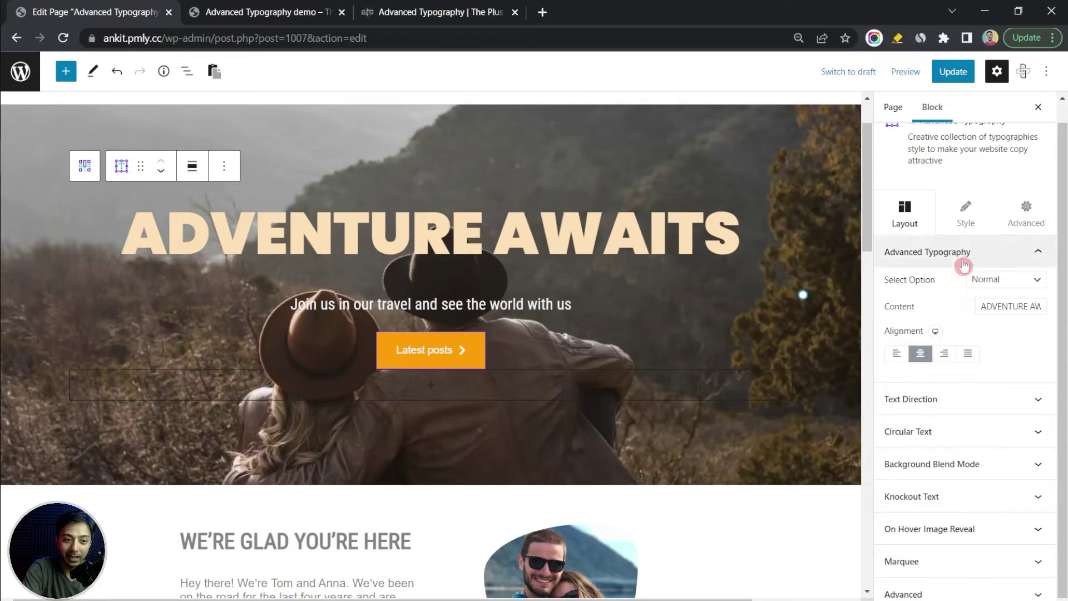
Set the heading's Advanced Underline to Classic and bring up its line options
{"action": "left_click", "coordinate": [968, 222]}
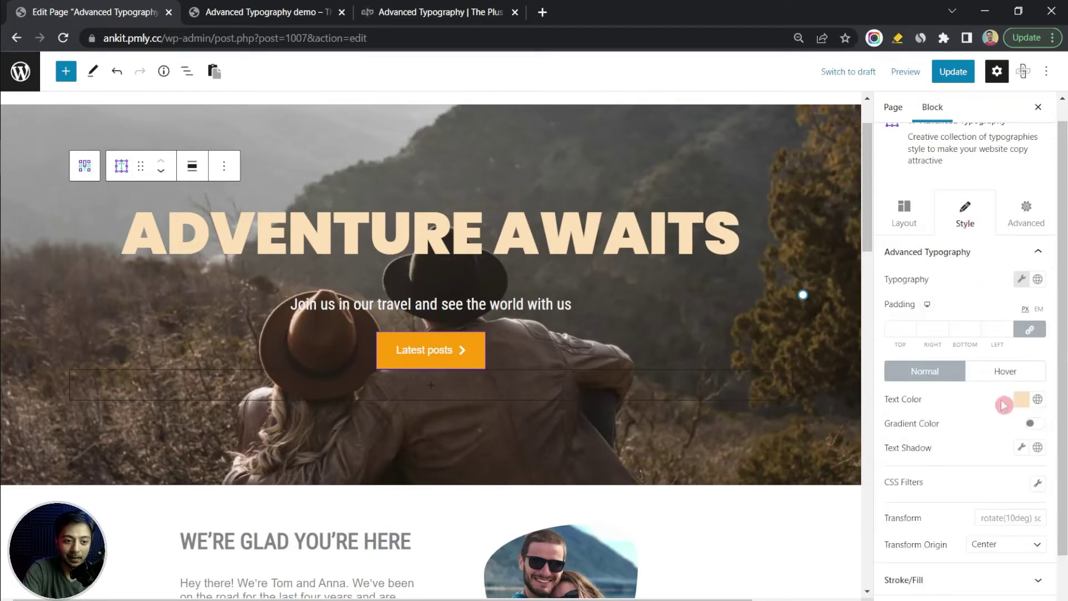
{"action": "scroll", "coordinate": [1008, 458], "scroll_direction": "down", "scroll_amount": 1}
{"action": "left_click", "coordinate": [975, 531]}
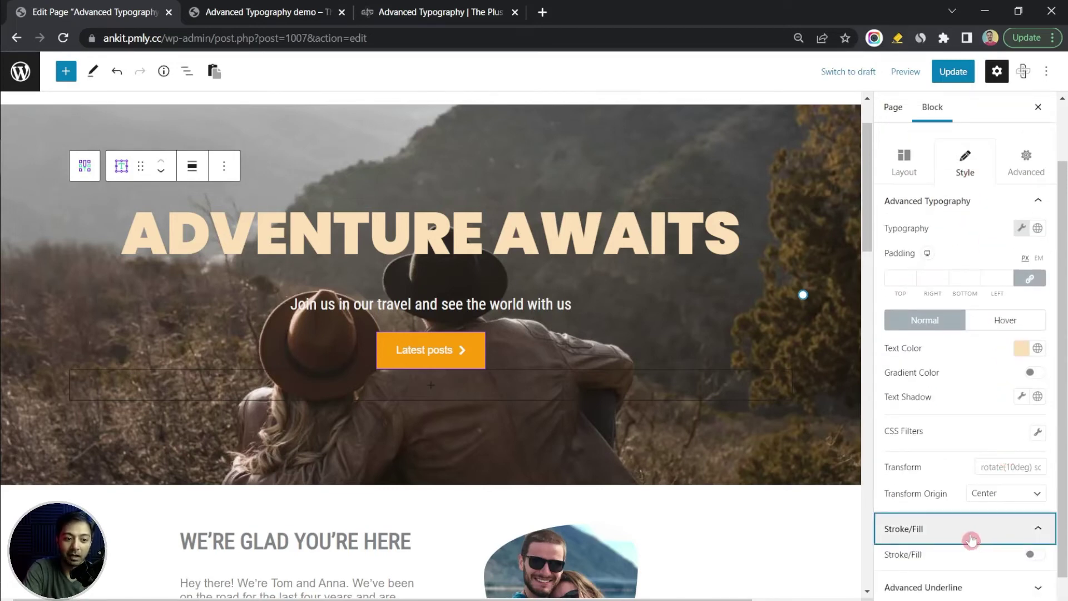
{"action": "left_click", "coordinate": [954, 529]}
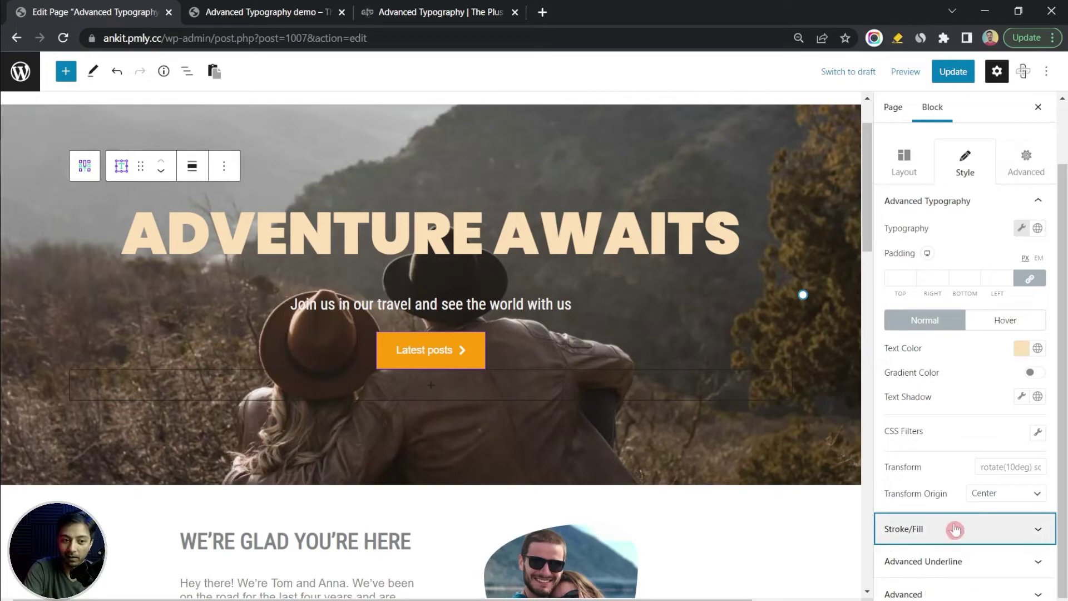
{"action": "left_click", "coordinate": [1000, 570]}
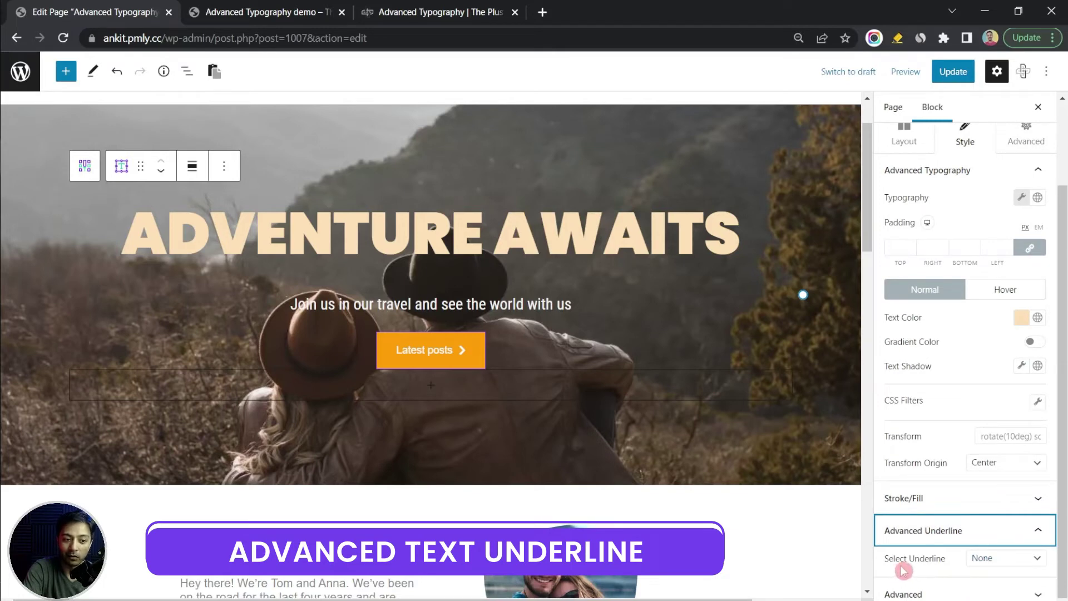
{"action": "left_click", "coordinate": [1015, 562]}
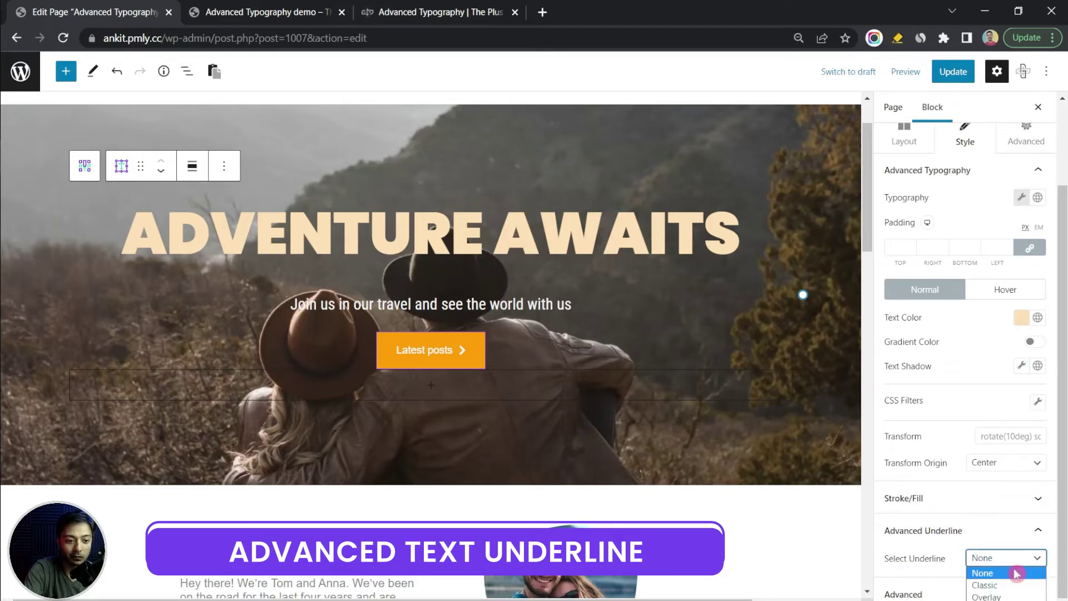
{"action": "left_click", "coordinate": [989, 585]}
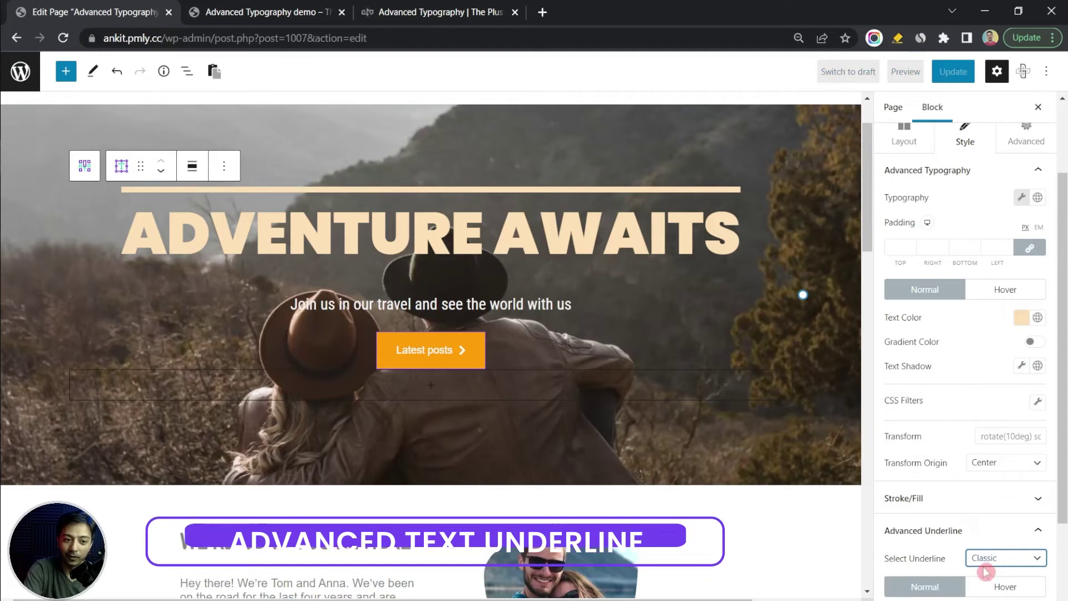
{"action": "scroll", "coordinate": [985, 556], "scroll_direction": "down", "scroll_amount": 2}
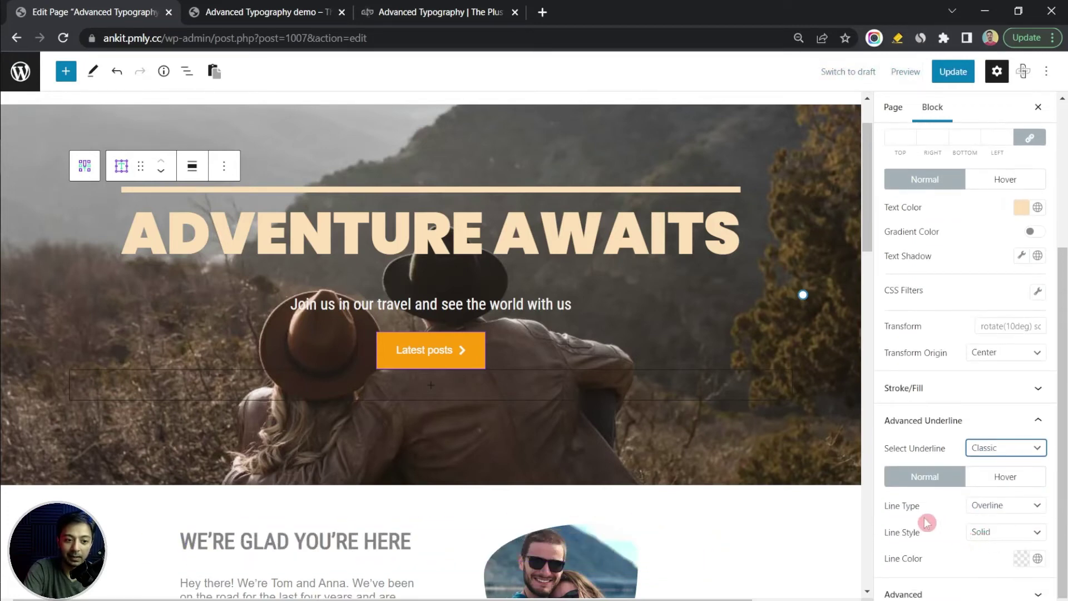
Try the Underline line type for the heading's Classic underline and settle on Line Through
{"action": "left_click", "coordinate": [1025, 513]}
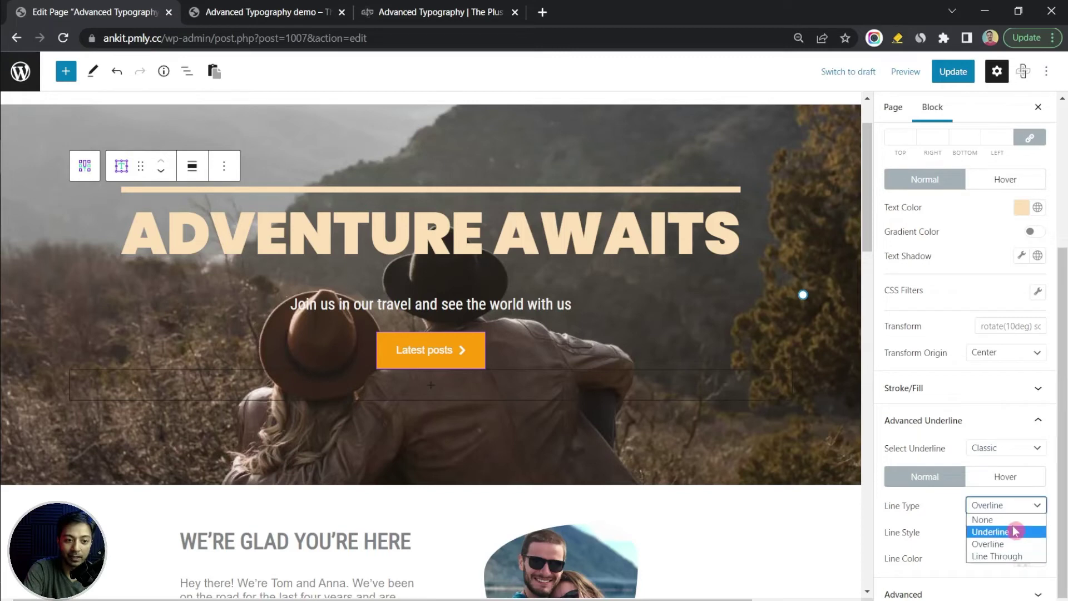
{"action": "left_click", "coordinate": [1014, 531]}
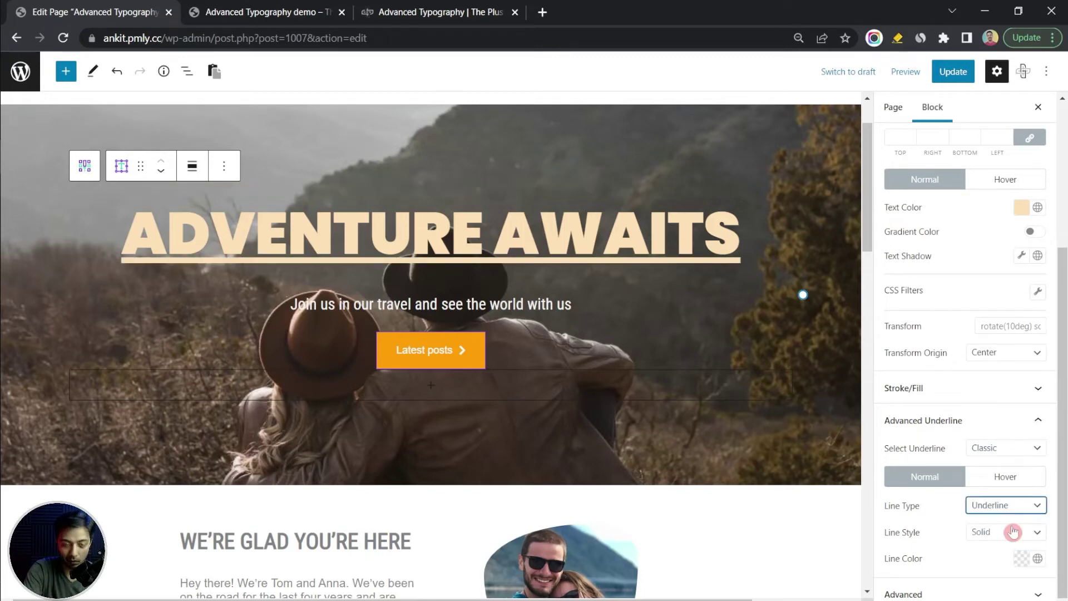
{"action": "left_click", "coordinate": [1012, 506]}
{"action": "left_click", "coordinate": [1010, 555]}
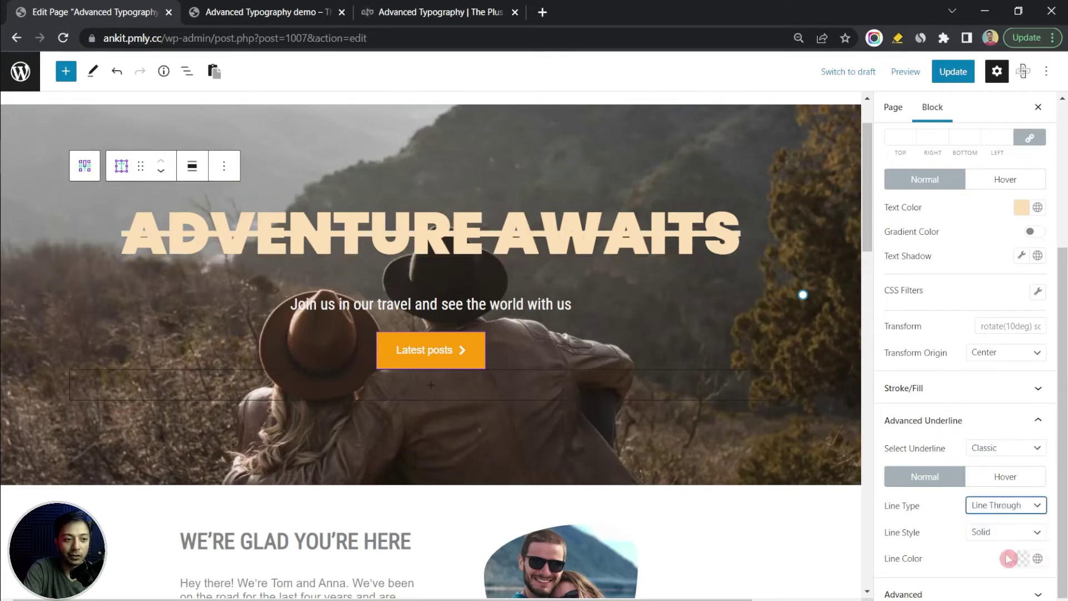
Try the Double, Dotted and Dashed line styles on the heading's strike-through line and settle on Wavy
{"action": "left_click", "coordinate": [1017, 534]}
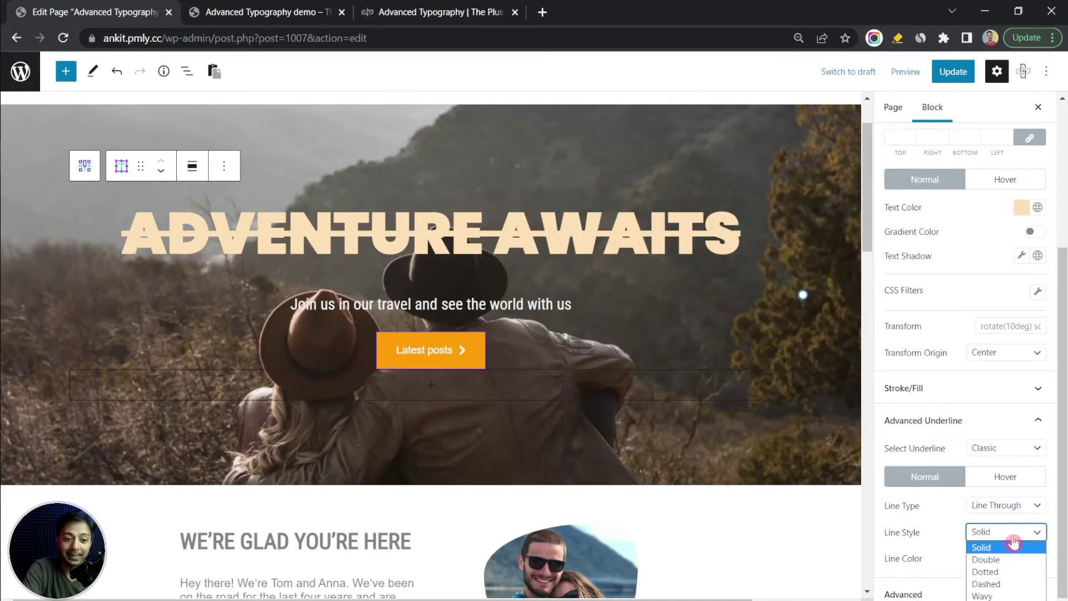
{"action": "left_click", "coordinate": [997, 560]}
{"action": "left_click", "coordinate": [1007, 533]}
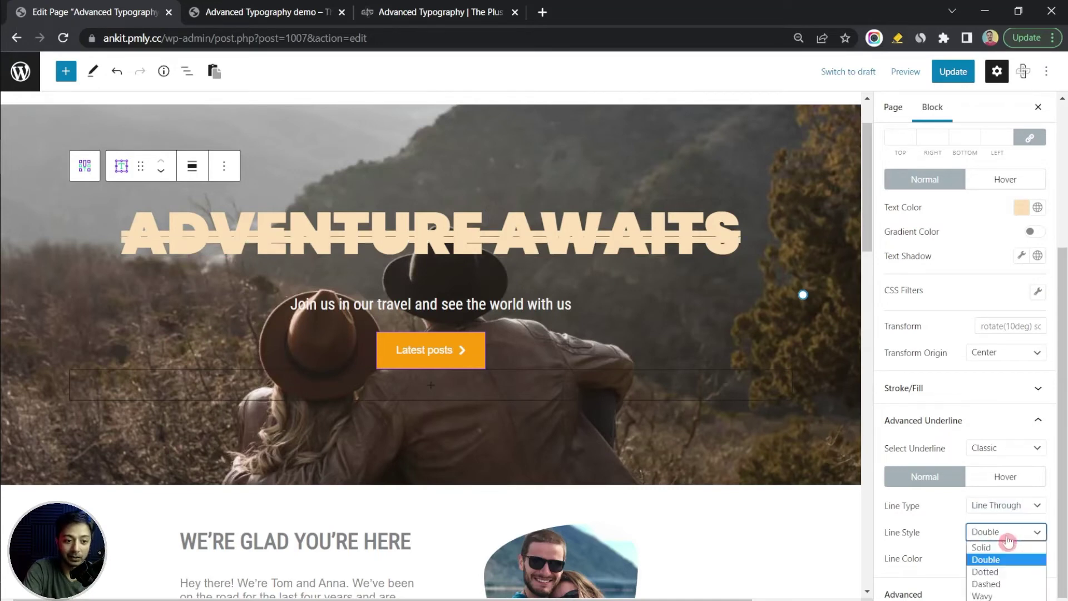
{"action": "left_click", "coordinate": [985, 572]}
{"action": "left_click", "coordinate": [1004, 534]}
{"action": "left_click", "coordinate": [994, 584]}
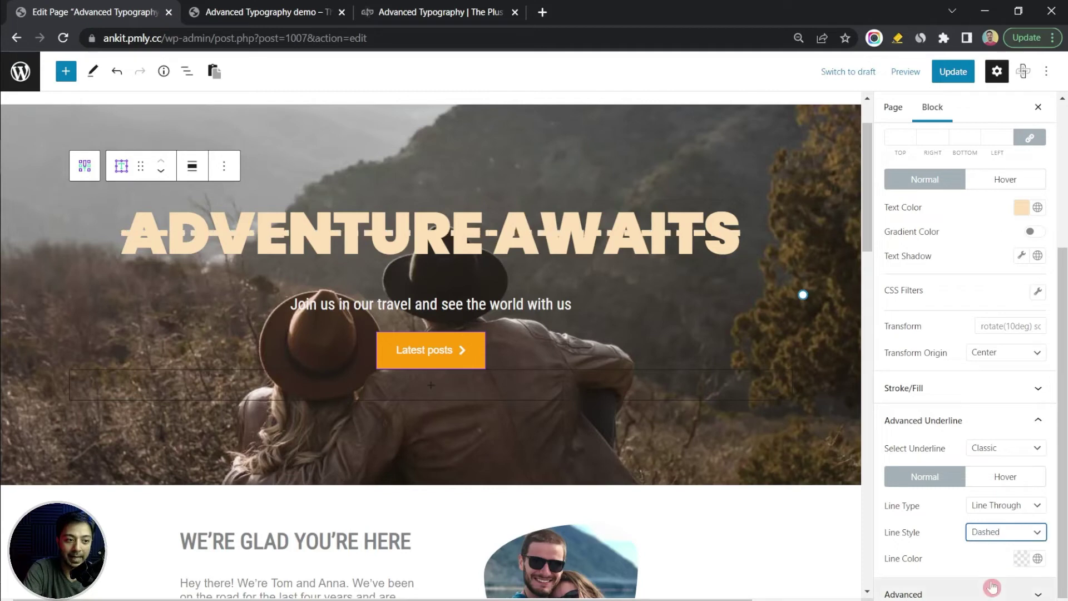
{"action": "left_click", "coordinate": [996, 535]}
{"action": "left_click", "coordinate": [984, 596]}
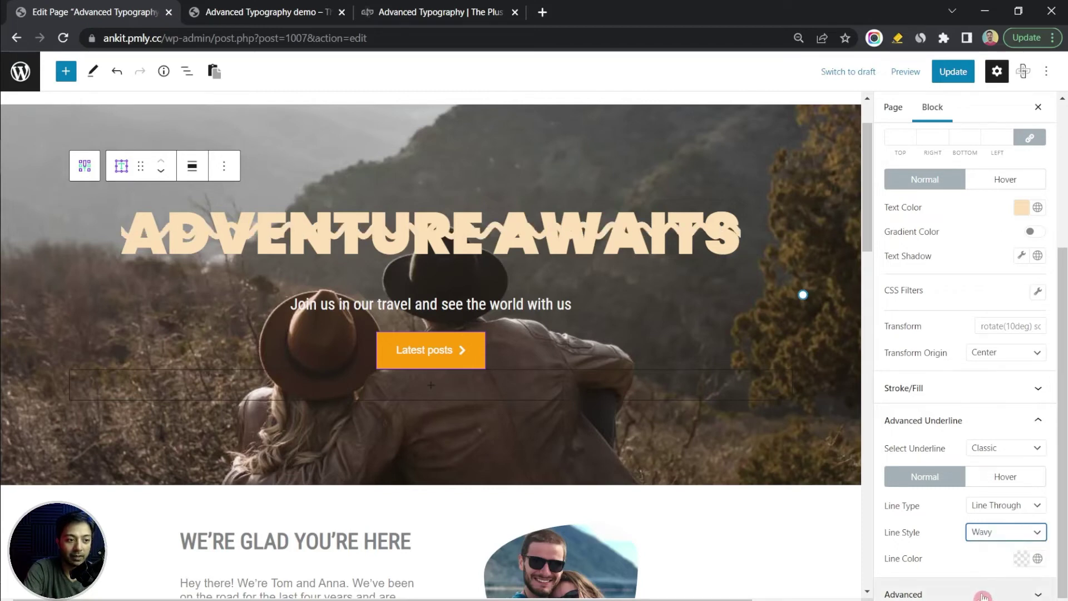
Set the line color of the heading's wavy strike-through to a golden yellow
{"action": "left_click", "coordinate": [1023, 559]}
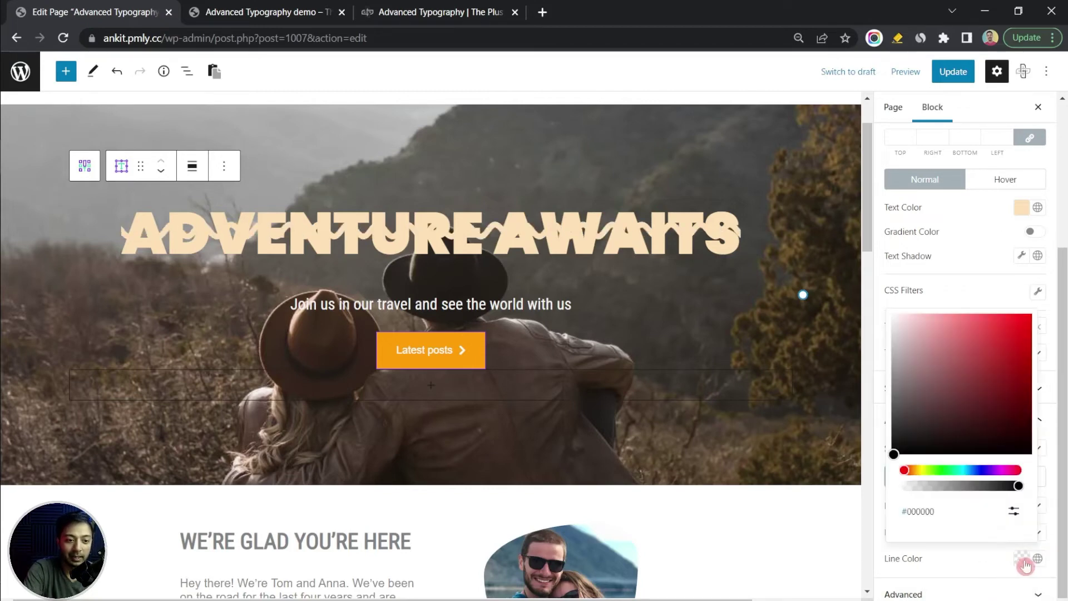
{"action": "left_click_drag", "start_coordinate": [913, 477], "coordinate": [921, 476]}
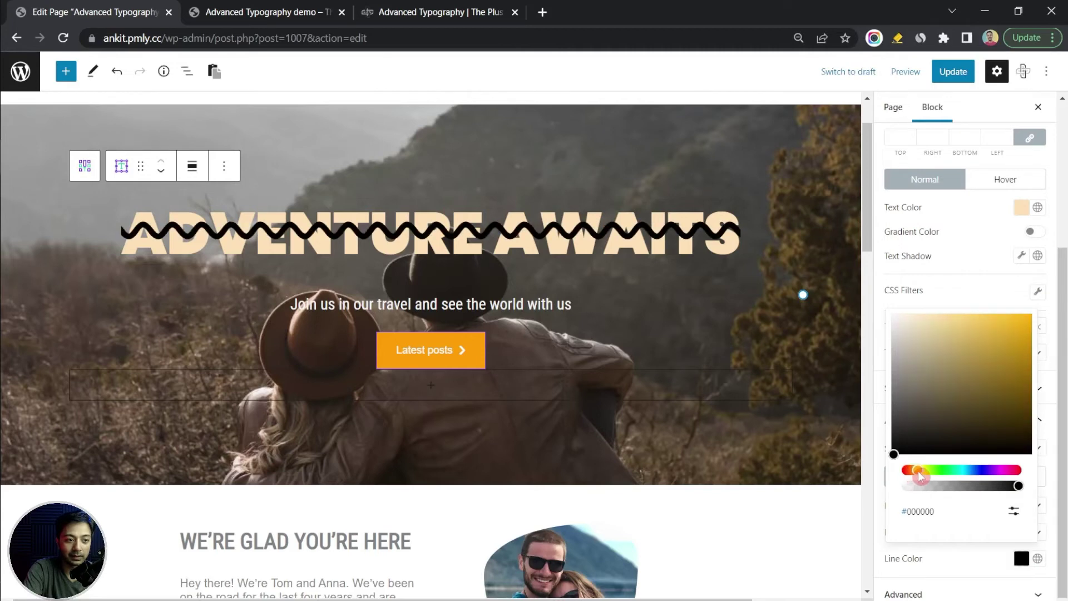
{"action": "mouse_move", "coordinate": [935, 358]}
{"action": "left_mouse_down"}
{"action": "mouse_move", "coordinate": [954, 322]}
{"action": "mouse_move", "coordinate": [1000, 327]}
{"action": "left_mouse_up"}
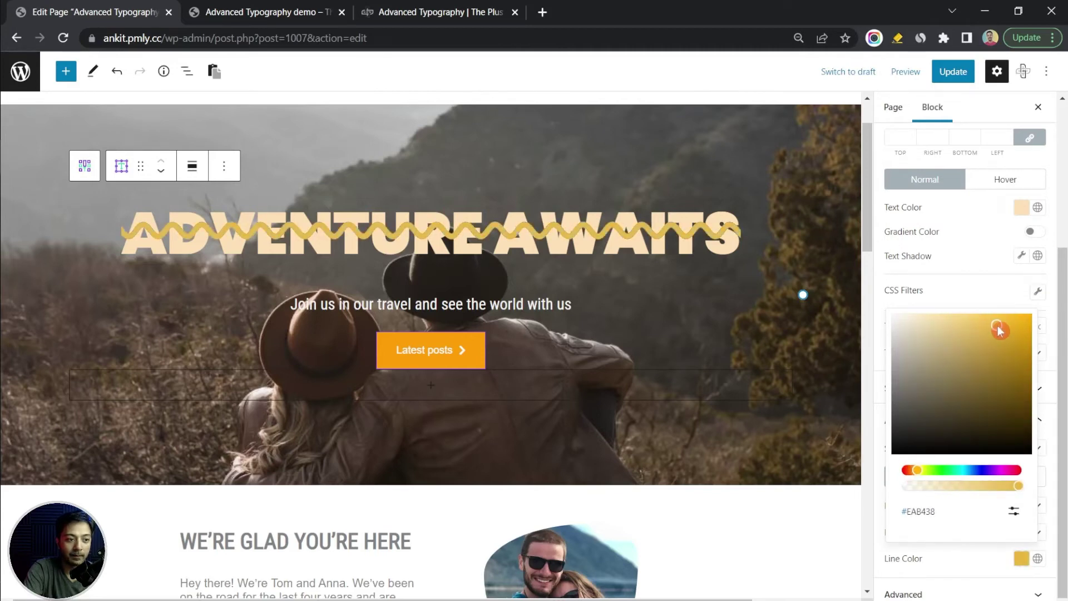
Look at the Classic underline's hover line type, keep it at None, and return to the normal state settings
{"action": "left_click", "coordinate": [991, 477]}
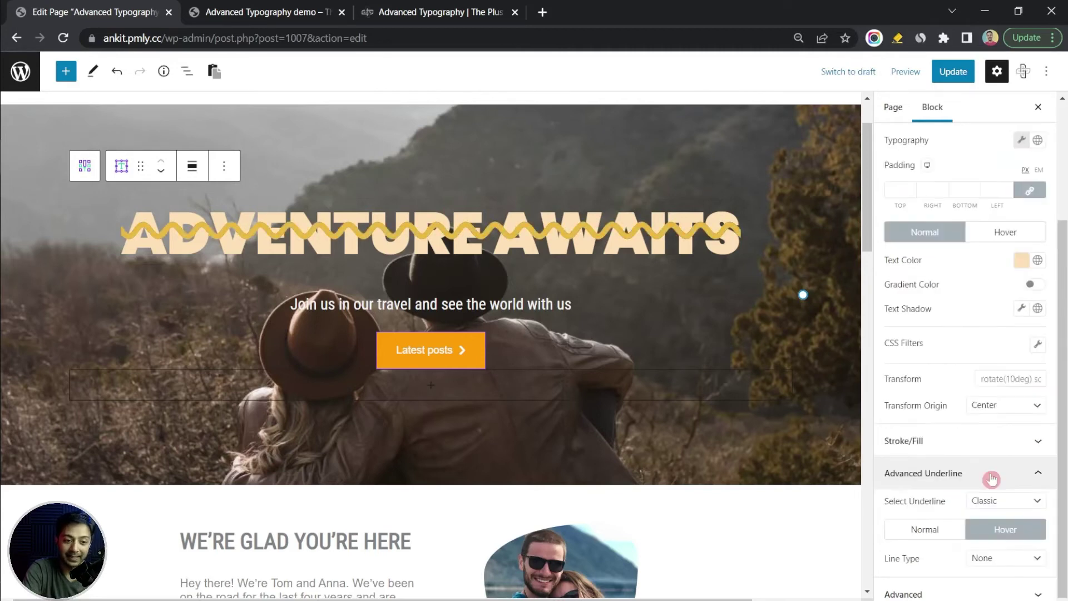
{"action": "left_click", "coordinate": [995, 561]}
{"action": "left_click", "coordinate": [998, 574]}
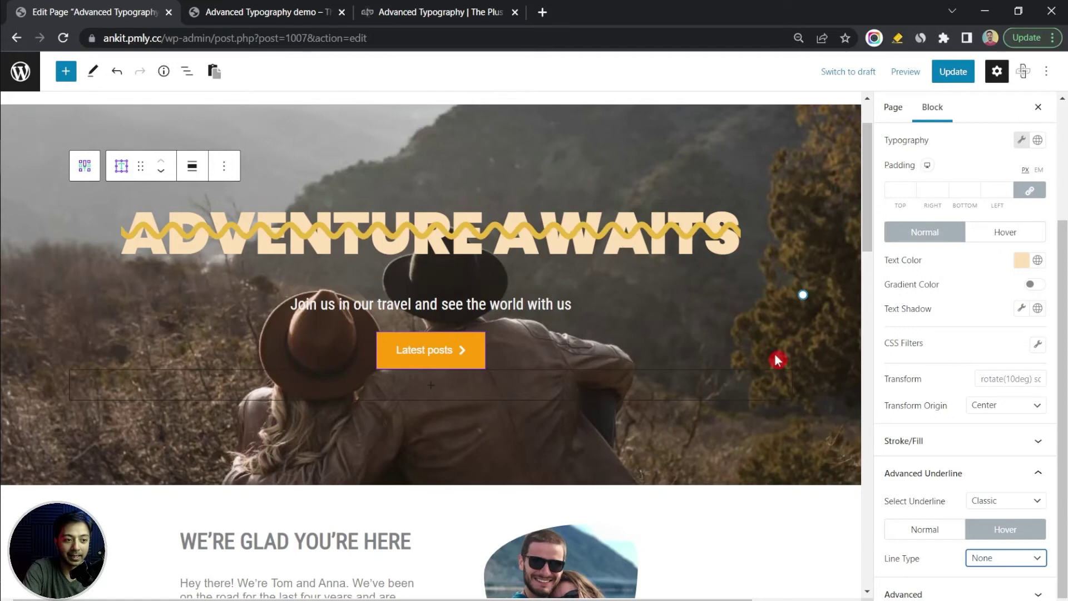
{"action": "left_click", "coordinate": [925, 529]}
Switch the heading's Advanced Underline to Overlay and try Overlay Style 2
{"action": "left_click", "coordinate": [1030, 500]}
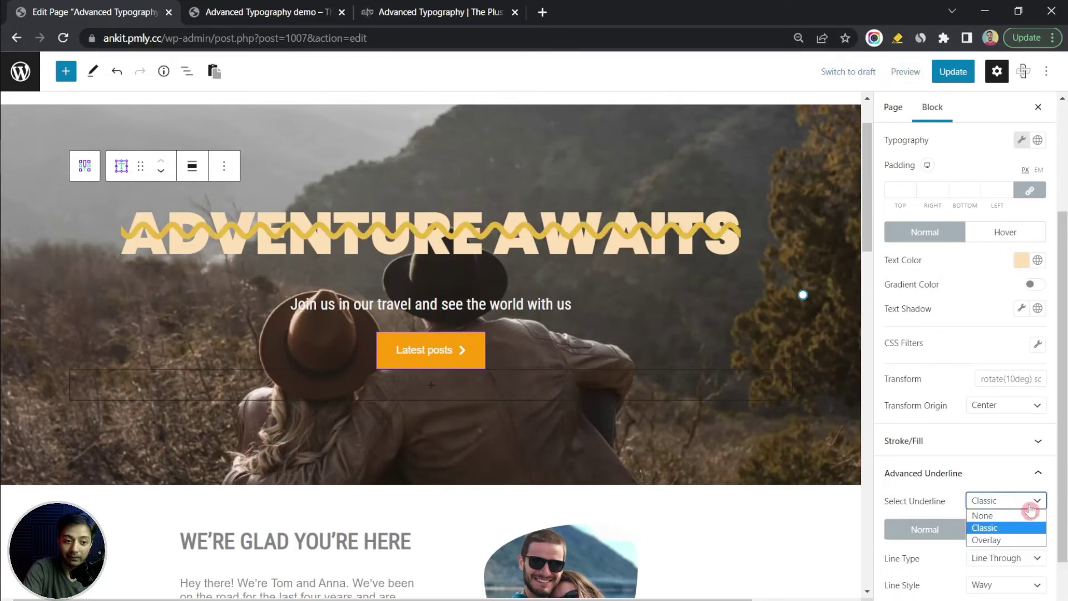
{"action": "left_click", "coordinate": [1016, 541]}
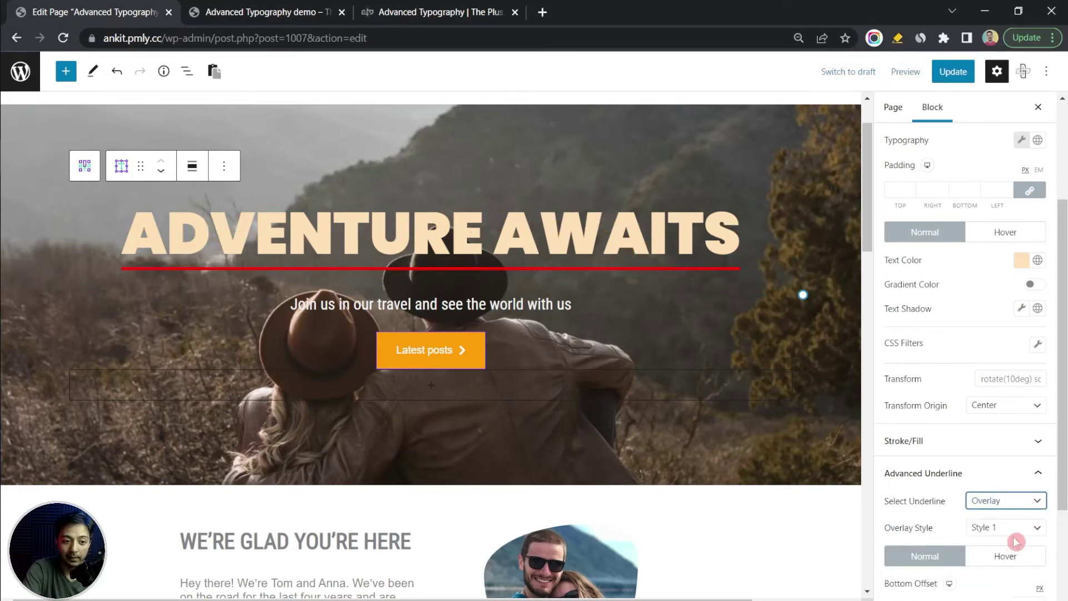
{"action": "scroll", "coordinate": [1017, 540], "scroll_direction": "down", "scroll_amount": 3}
{"action": "left_click", "coordinate": [1023, 382]}
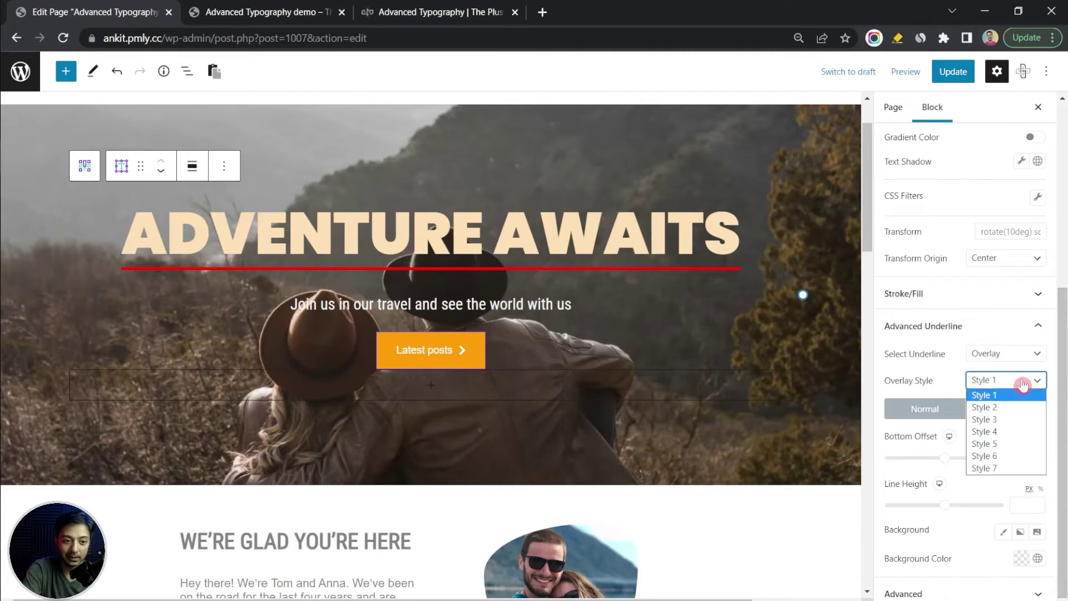
{"action": "left_click", "coordinate": [1016, 413]}
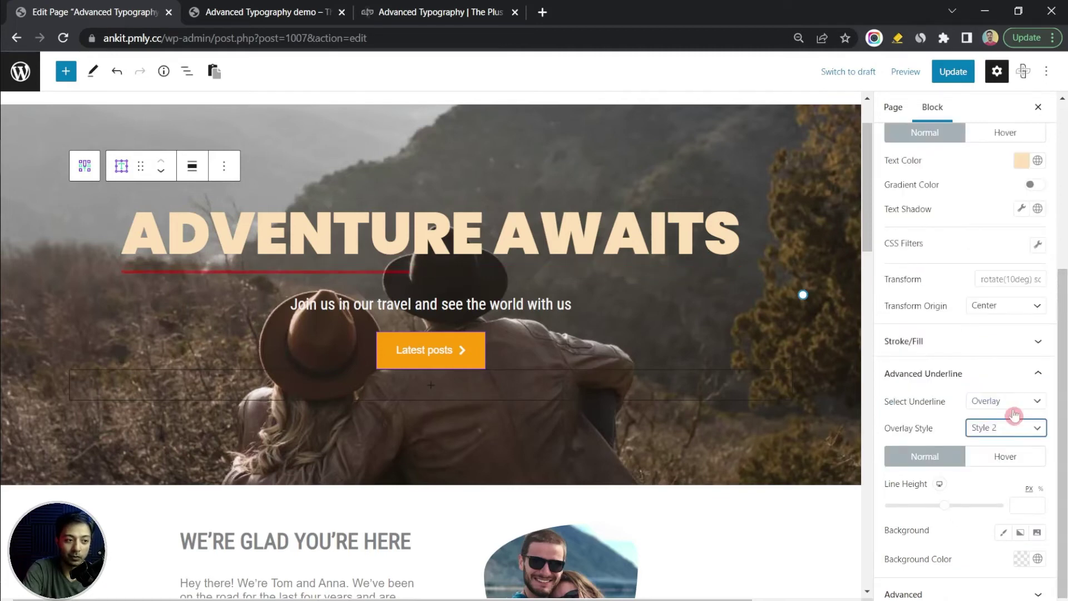
Try Overlay Styles 3 through 6 on the heading's underline and settle on Style 7
{"action": "left_click", "coordinate": [1007, 427]}
{"action": "left_click", "coordinate": [1006, 469]}
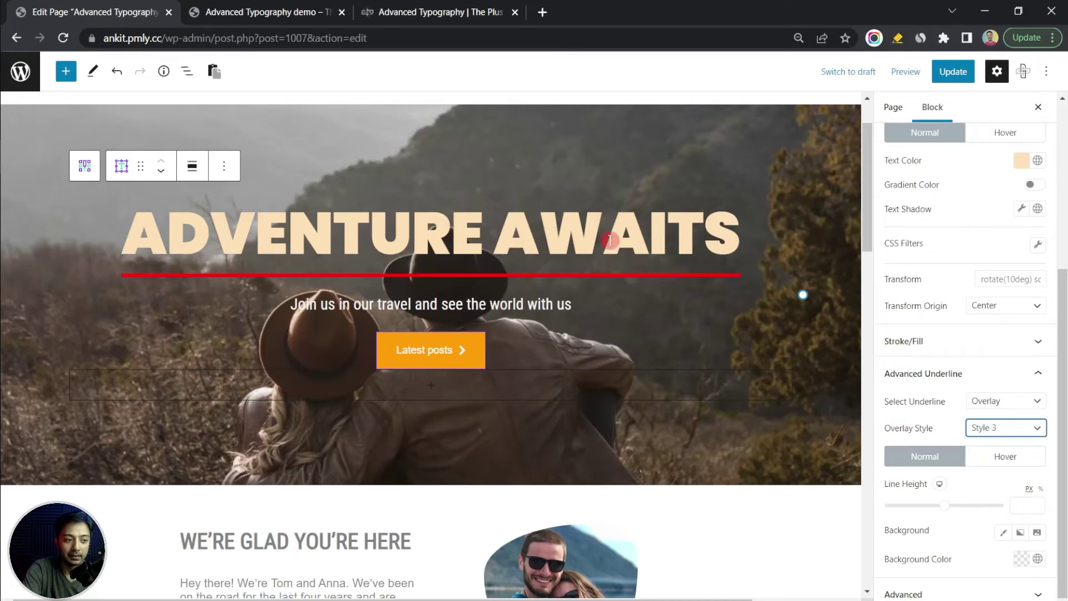
{"action": "left_click", "coordinate": [1005, 433]}
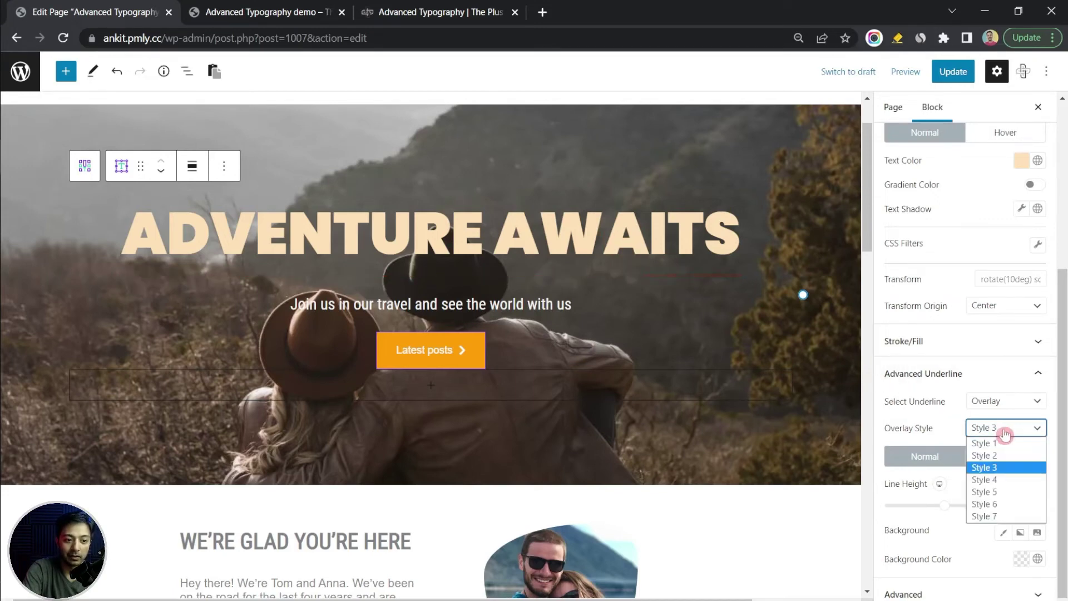
{"action": "left_click", "coordinate": [1005, 479]}
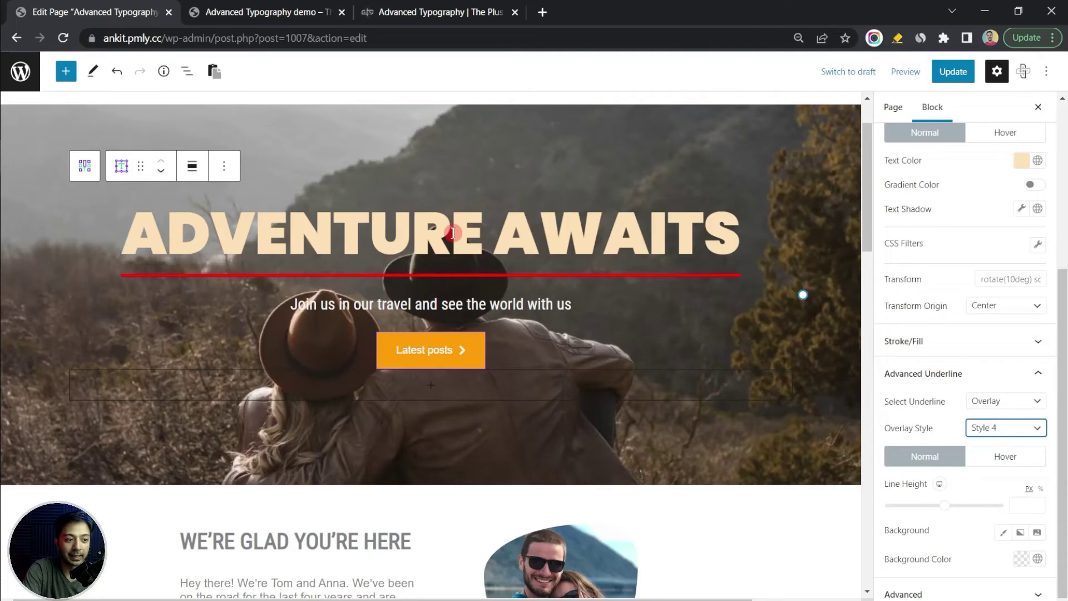
{"action": "left_click", "coordinate": [984, 429]}
{"action": "left_click", "coordinate": [988, 492]}
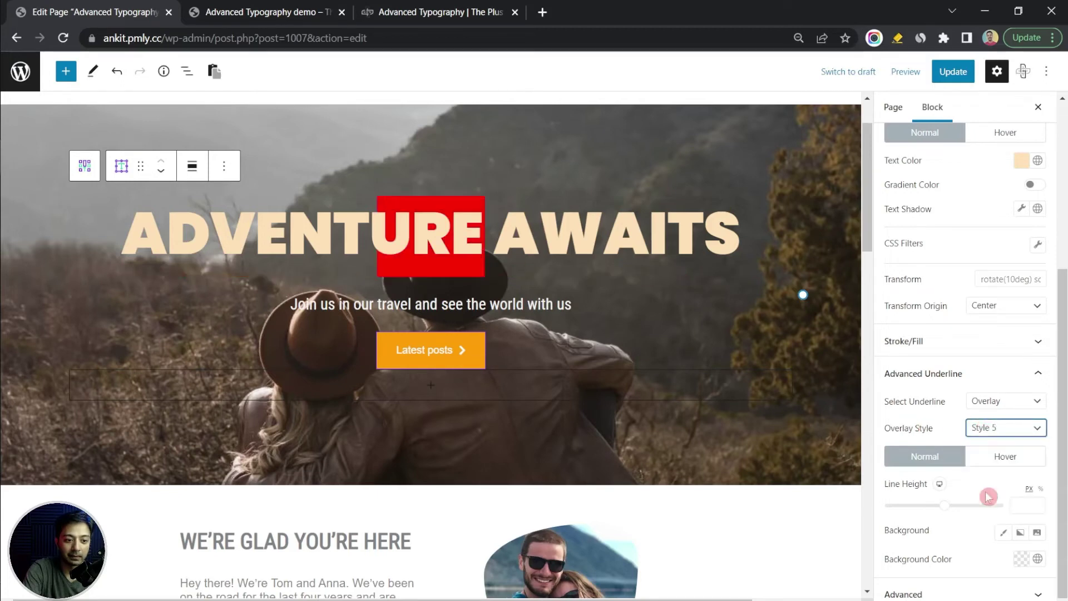
{"action": "key", "text": "Down"}
{"action": "key", "text": "Down"}
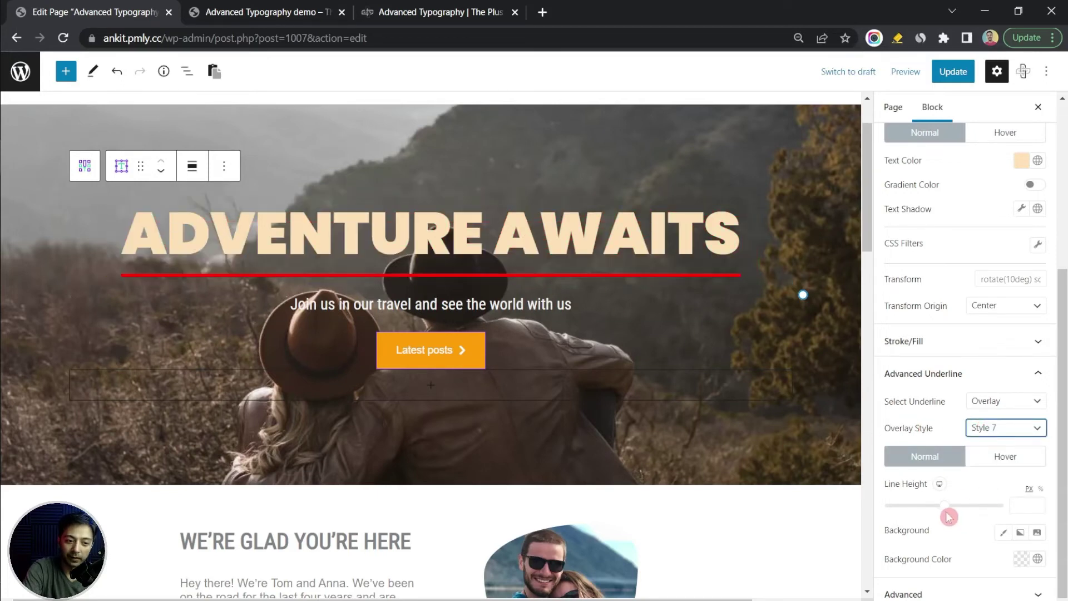
Set the overlay underline's line height to 20 px and its background color to a dark orange
{"action": "left_click_drag", "start_coordinate": [947, 511], "coordinate": [914, 511]}
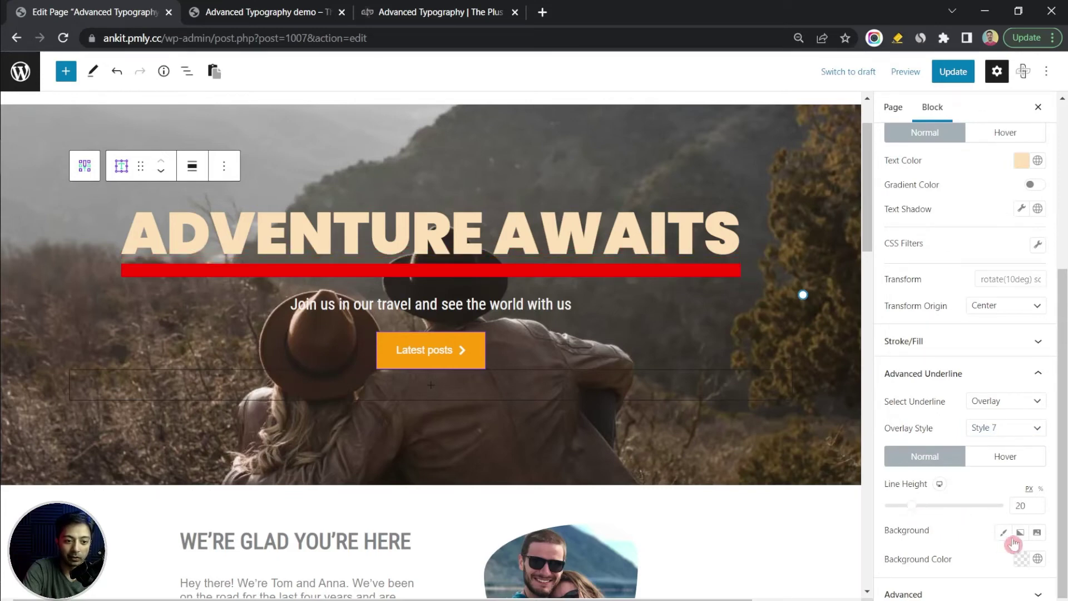
{"action": "left_click", "coordinate": [1022, 561]}
{"action": "left_click", "coordinate": [950, 360]}
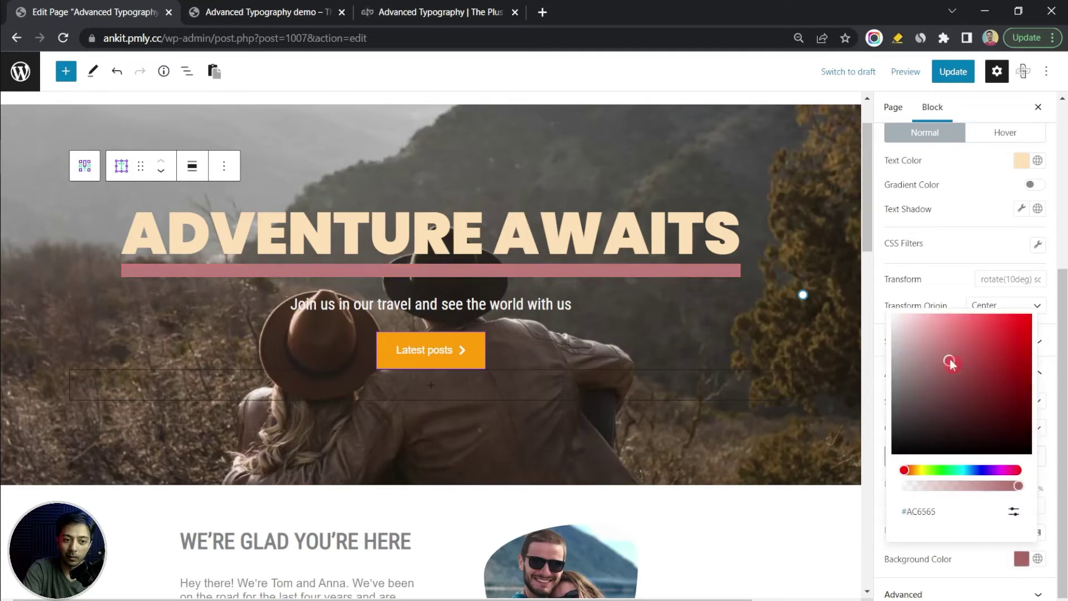
{"action": "left_click", "coordinate": [919, 470]}
{"action": "left_click", "coordinate": [957, 362]}
{"action": "left_click_drag", "start_coordinate": [957, 363], "coordinate": [1018, 344]}
{"action": "left_click", "coordinate": [942, 556]}
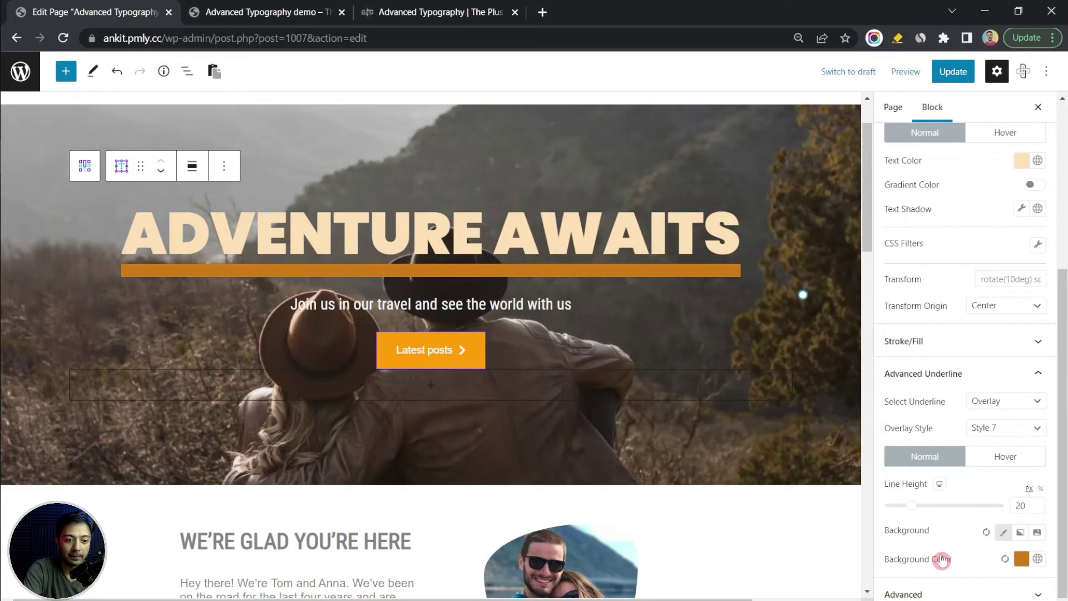
Try a blue-to-purple gradient background on the overlay underline and go back to the solid color background
{"action": "left_click", "coordinate": [1022, 534]}
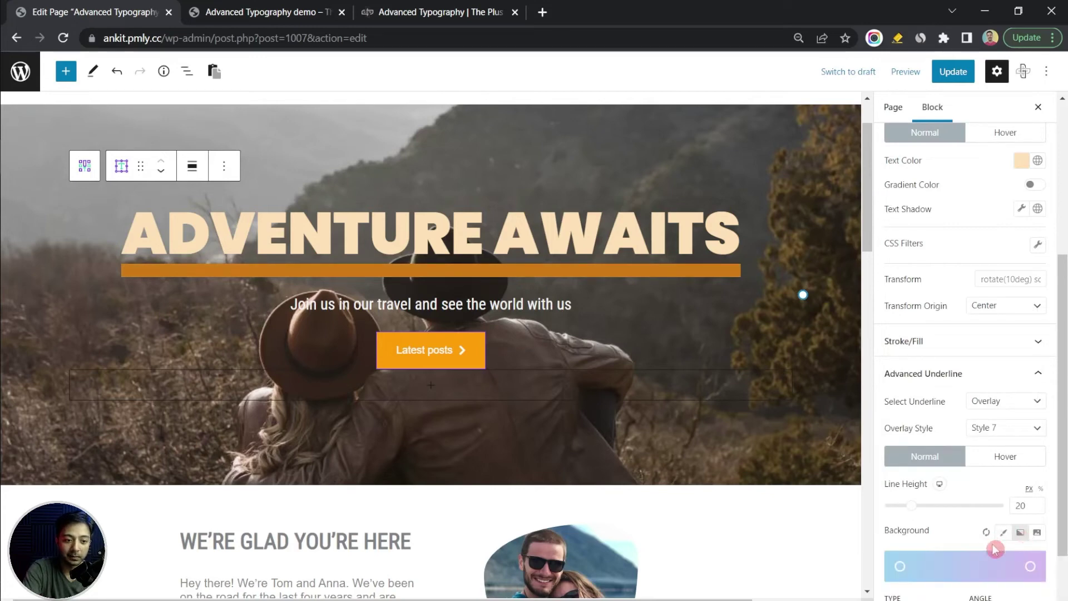
{"action": "left_click", "coordinate": [1031, 567]}
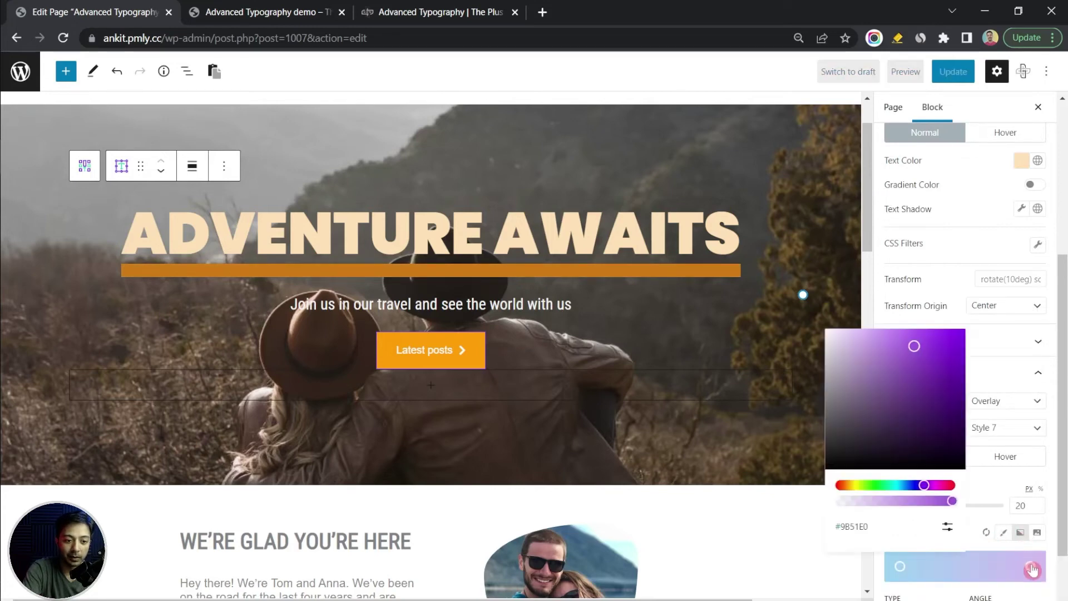
{"action": "left_click", "coordinate": [927, 388]}
{"action": "left_click", "coordinate": [981, 538]}
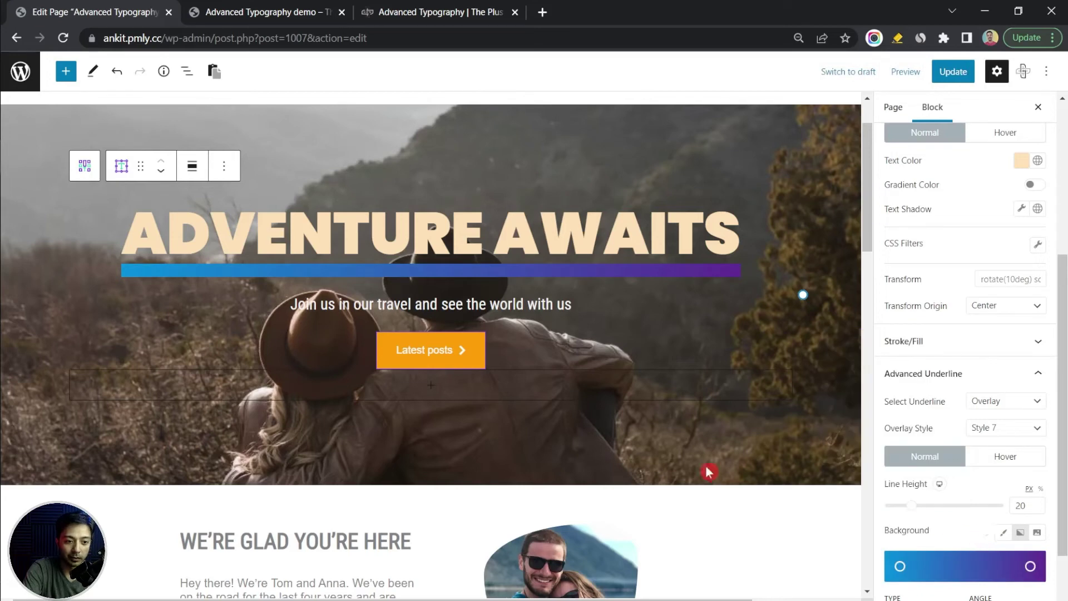
{"action": "left_click", "coordinate": [1005, 534]}
Save the page and reload the live demo page to check the heading's overlay underline
{"action": "key", "text": "ctrl+s"}
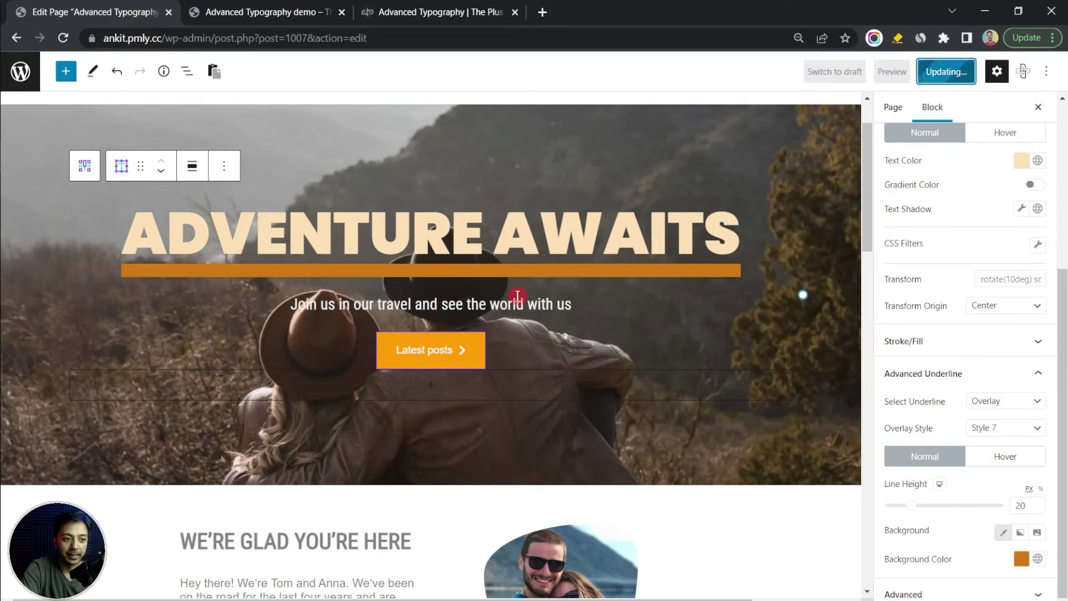
{"action": "left_click", "coordinate": [220, 5]}
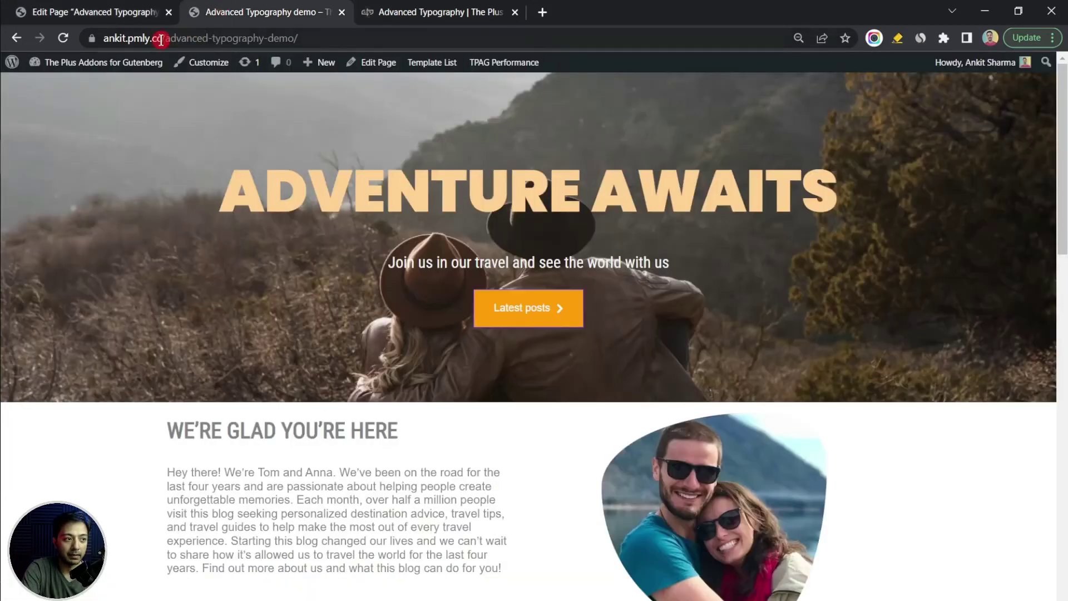
{"action": "left_click", "coordinate": [61, 38]}
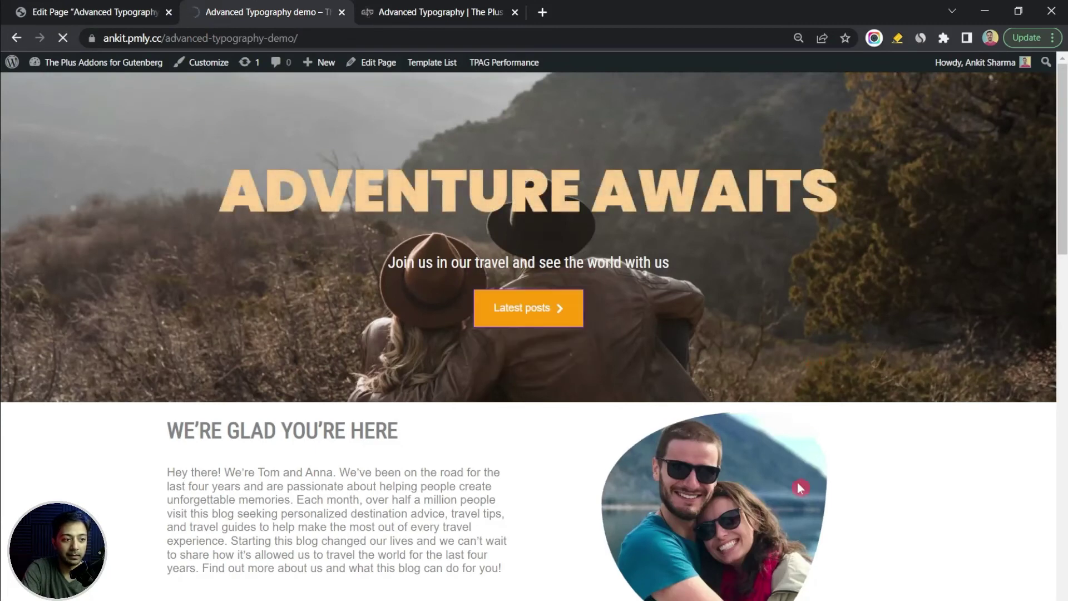
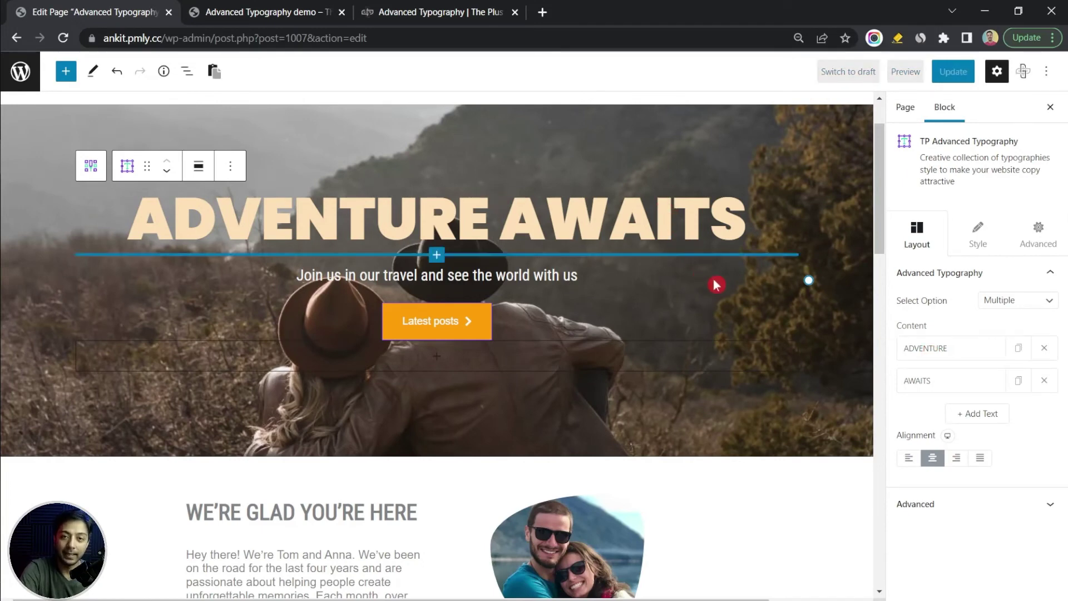
Examine the ADVENTURE text item's link and extra options, and bring up the Plus Blocks Advanced Typography showcase page
{"action": "left_click", "coordinate": [912, 348]}
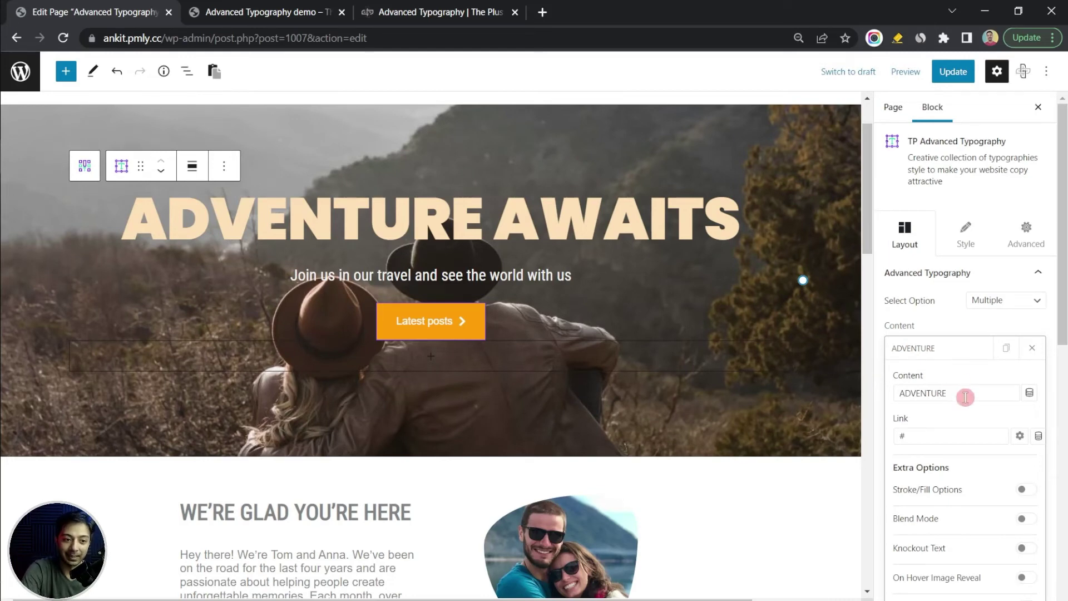
{"action": "left_click", "coordinate": [930, 438]}
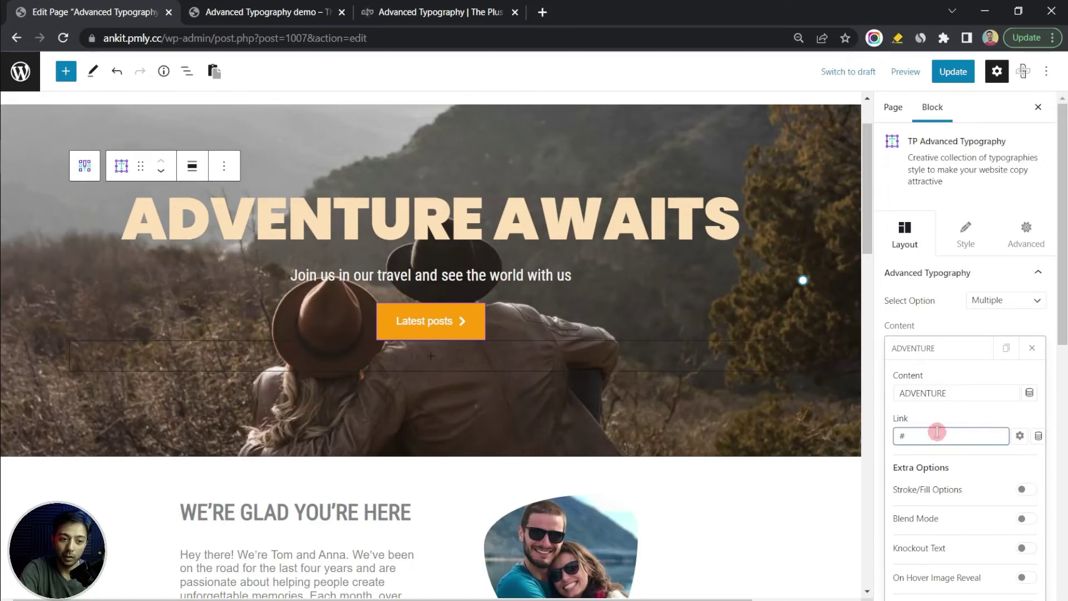
{"action": "scroll", "coordinate": [946, 439], "scroll_direction": "down", "scroll_amount": 2}
{"action": "scroll", "coordinate": [961, 440], "scroll_direction": "down", "scroll_amount": 2}
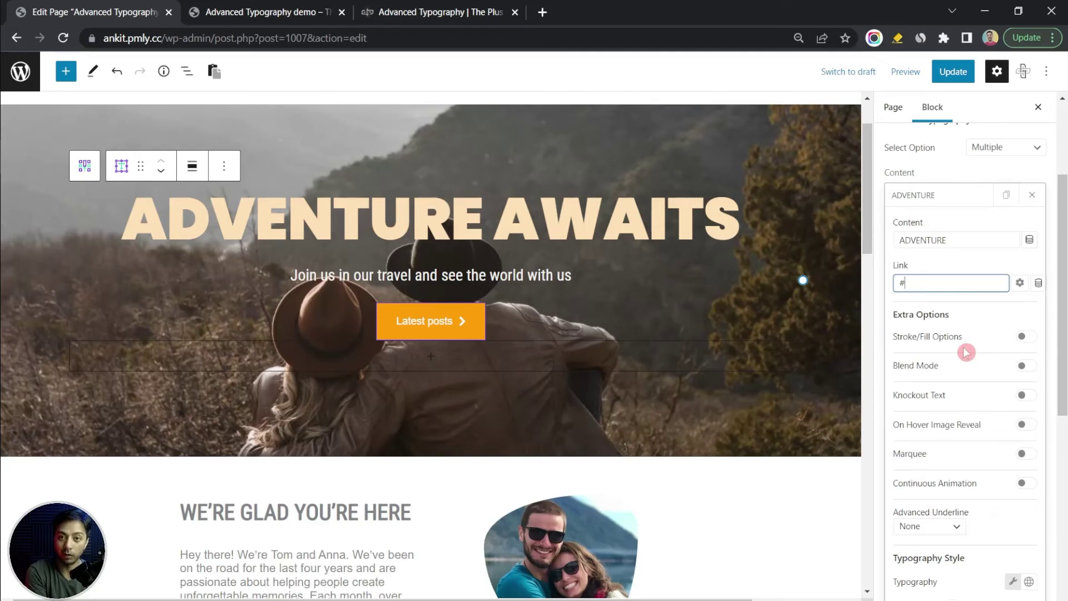
{"action": "key", "text": "ctrl+3"}
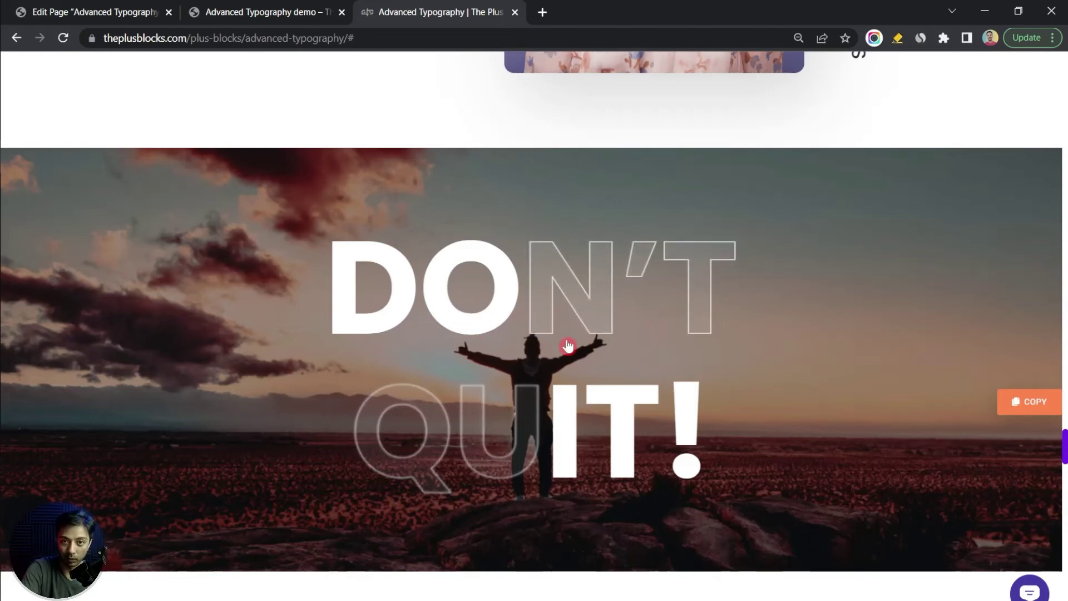
Copy the DON'T QUIT section from the showcase page into the demo page and check both of its text blocks' content items
{"action": "left_click", "coordinate": [1031, 402]}
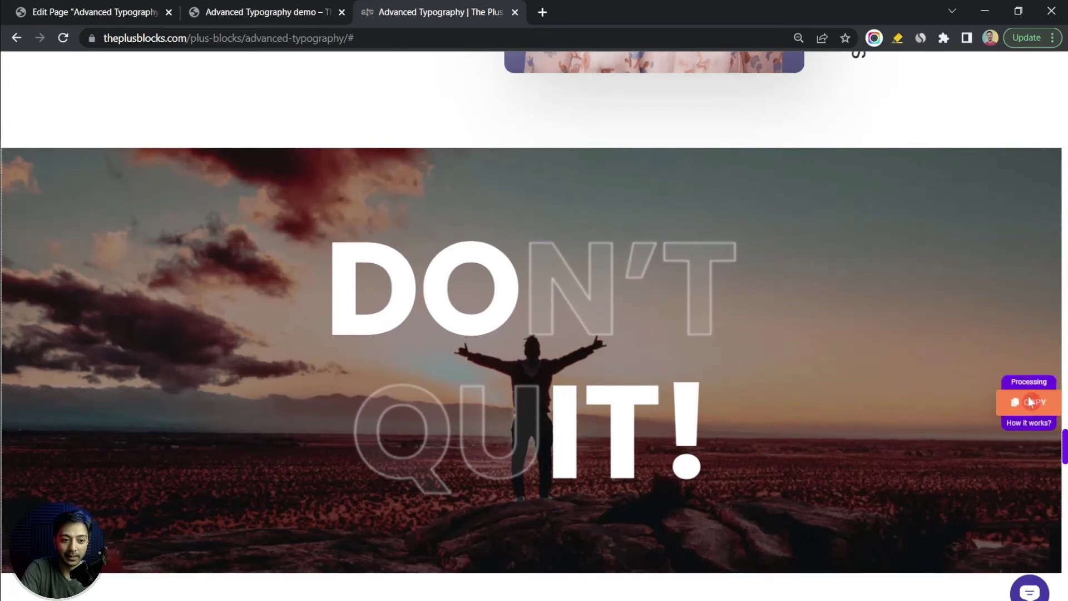
{"action": "key", "text": "ctrl+1"}
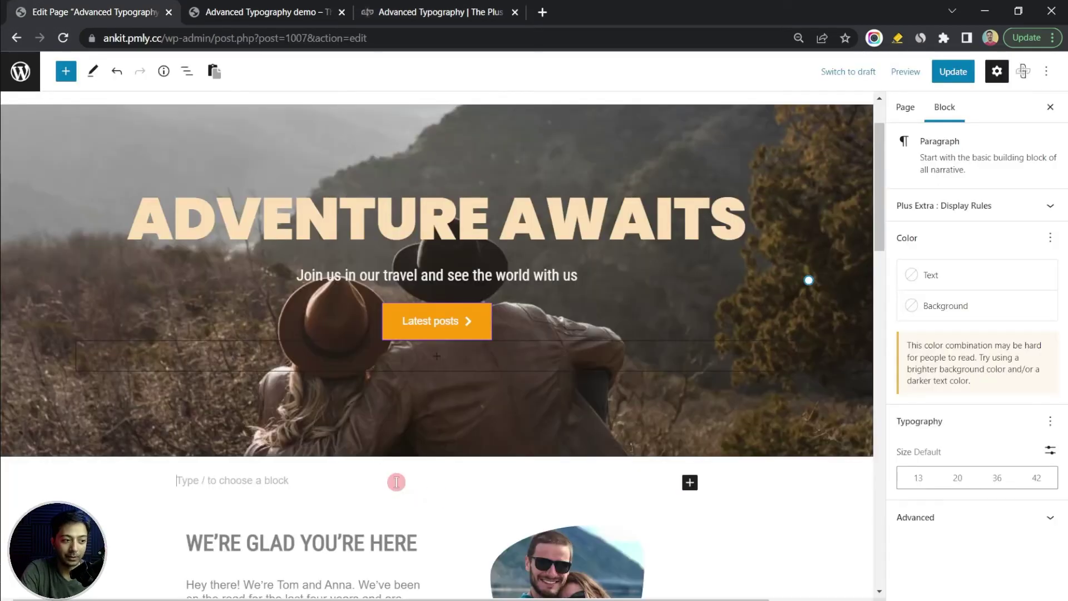
{"action": "left_click", "coordinate": [215, 74]}
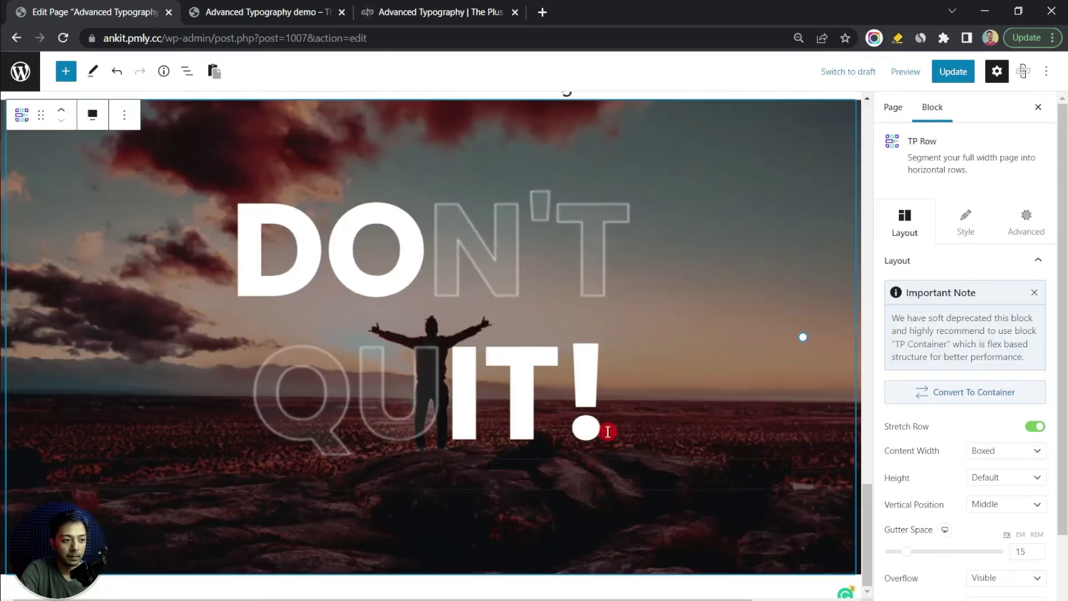
{"action": "left_click", "coordinate": [696, 290]}
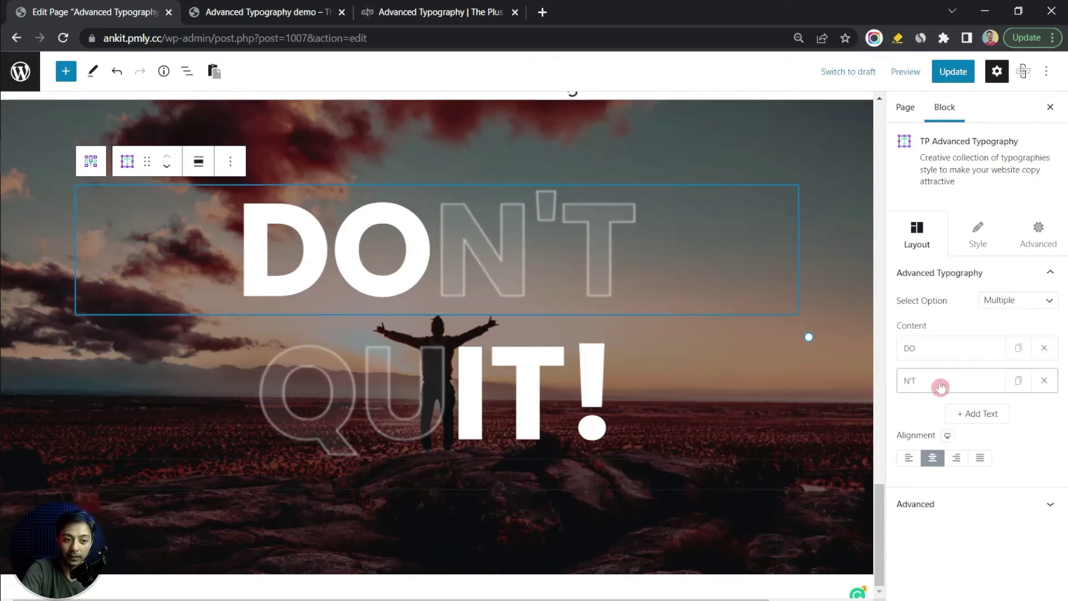
{"action": "left_click", "coordinate": [531, 390]}
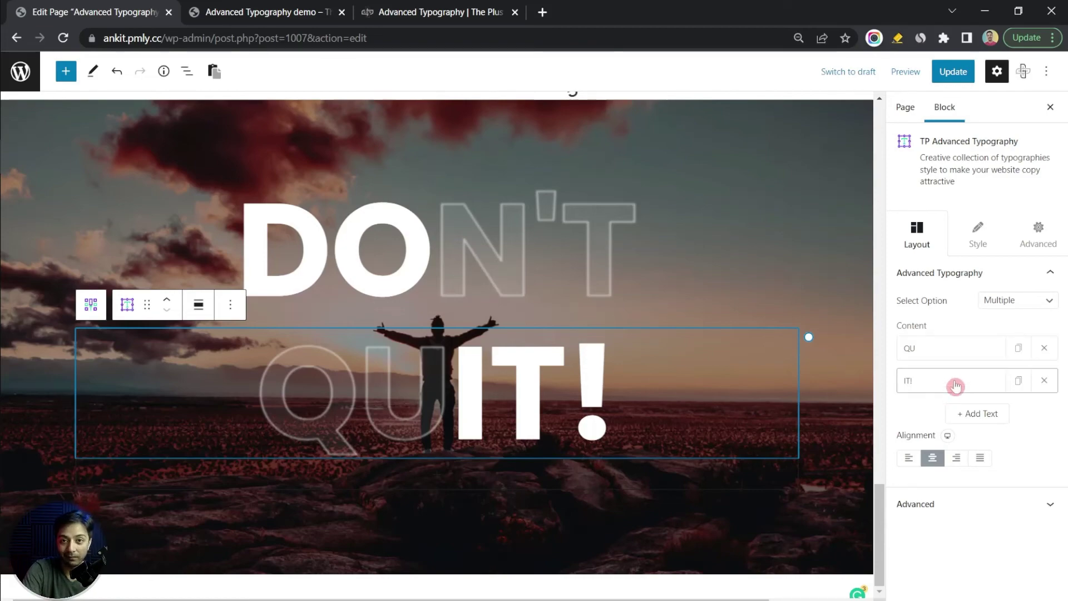
Open the ADVENTURE text item of the hero heading and try its Stroke/Fill options, leaving them off
{"action": "scroll", "coordinate": [649, 432], "scroll_direction": "up", "scroll_amount": 15}
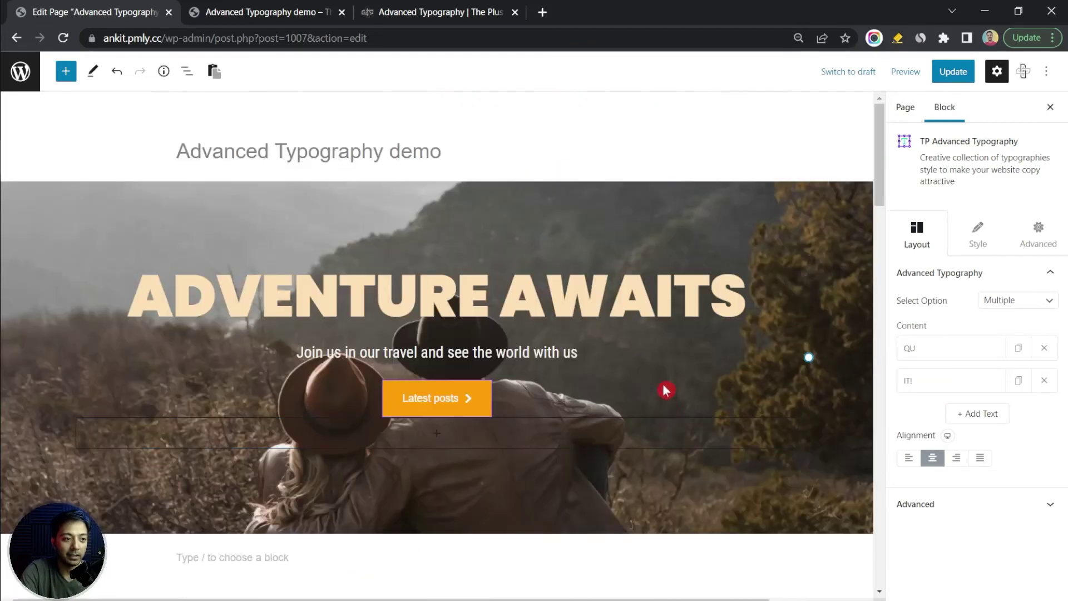
{"action": "left_click", "coordinate": [463, 306]}
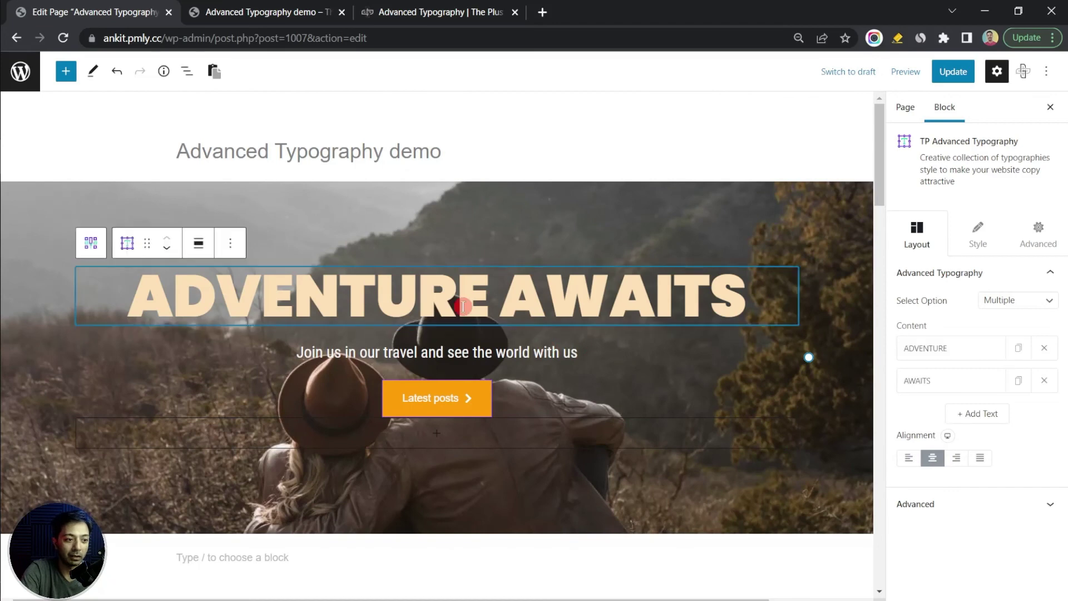
{"action": "left_click", "coordinate": [964, 351]}
{"action": "scroll", "coordinate": [973, 412], "scroll_direction": "down", "scroll_amount": 3}
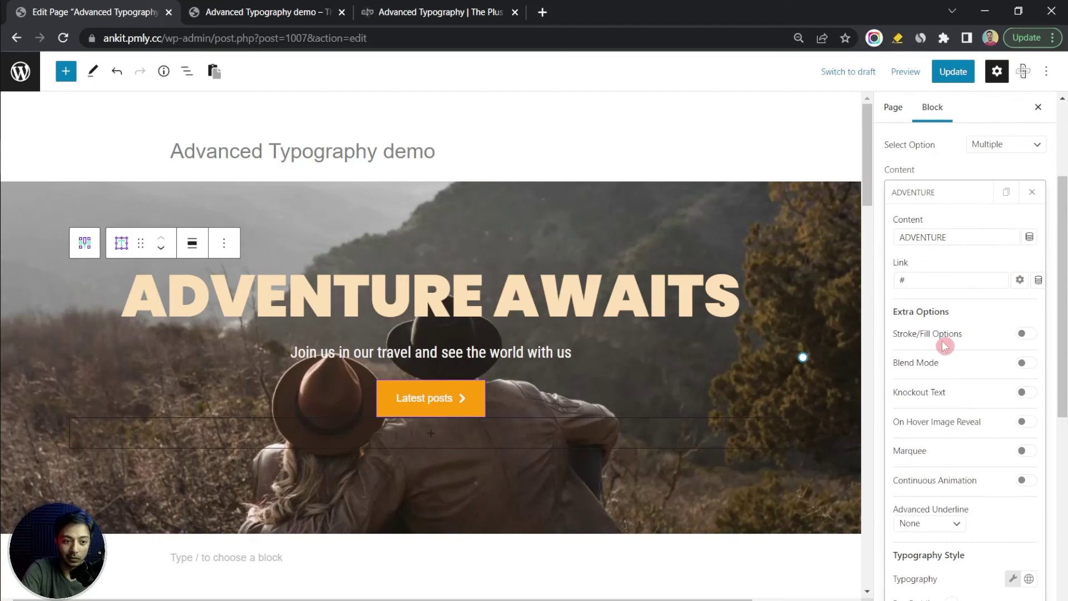
{"action": "left_click", "coordinate": [1029, 333]}
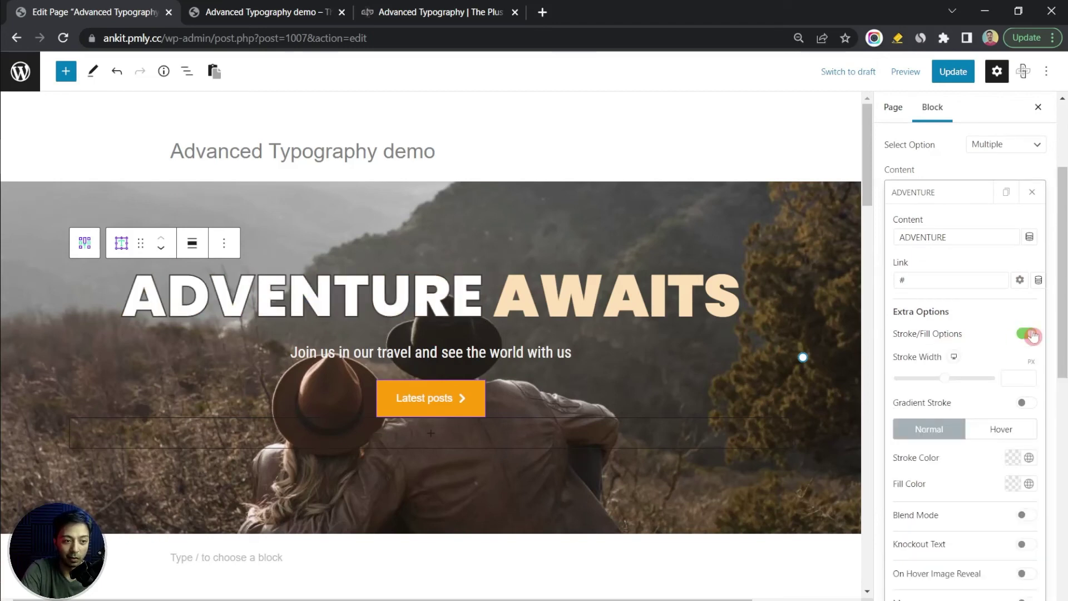
{"action": "left_click", "coordinate": [1030, 334]}
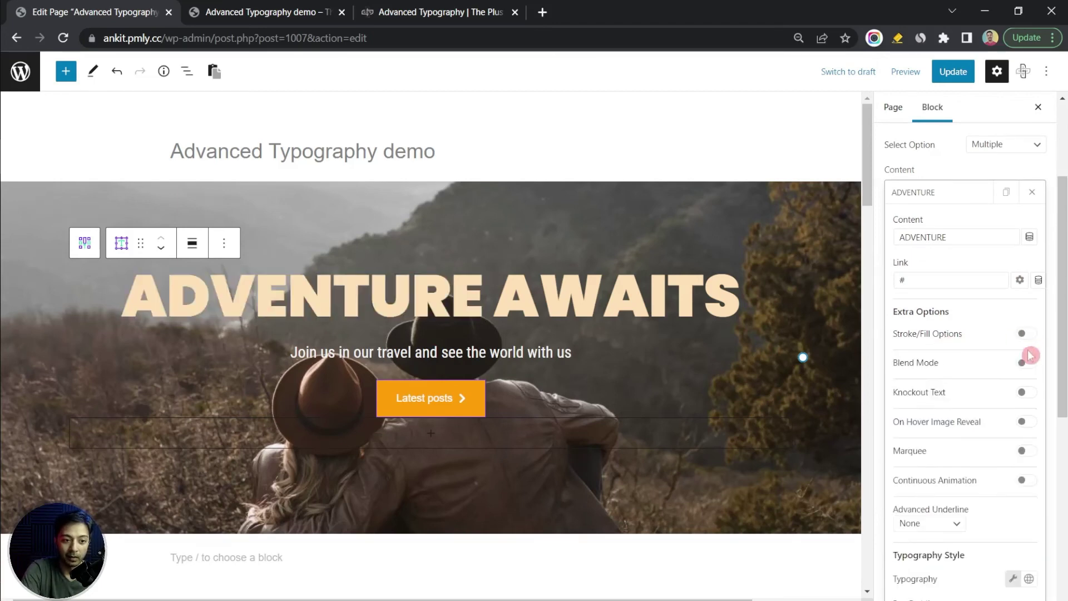
Enable Blend Mode for the ADVENTURE text item with the Overlay variation
{"action": "left_click", "coordinate": [1027, 364]}
{"action": "left_click", "coordinate": [1021, 387]}
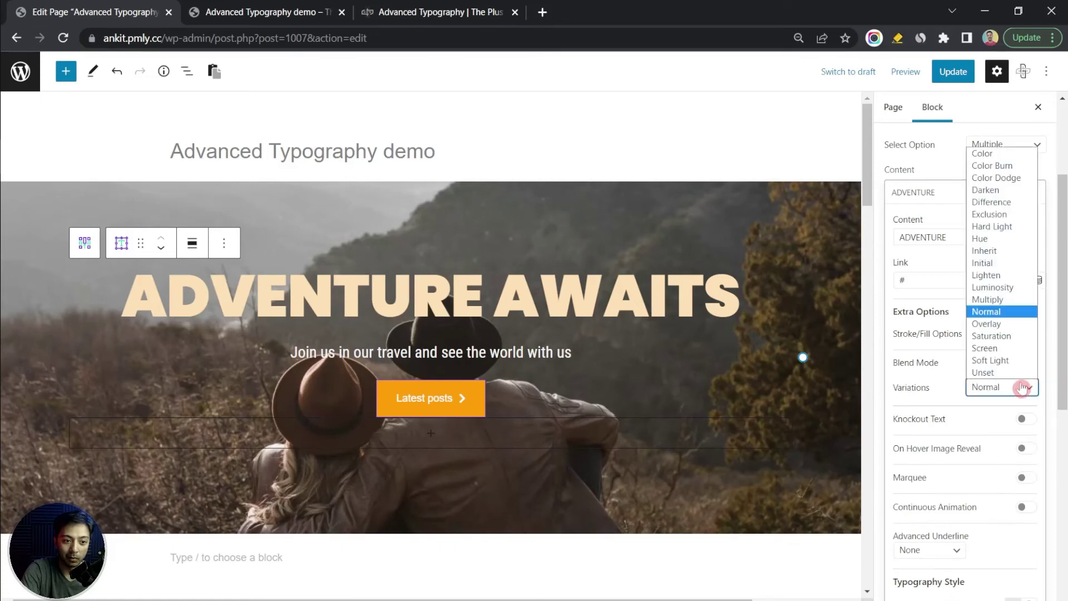
{"action": "left_click", "coordinate": [1001, 328]}
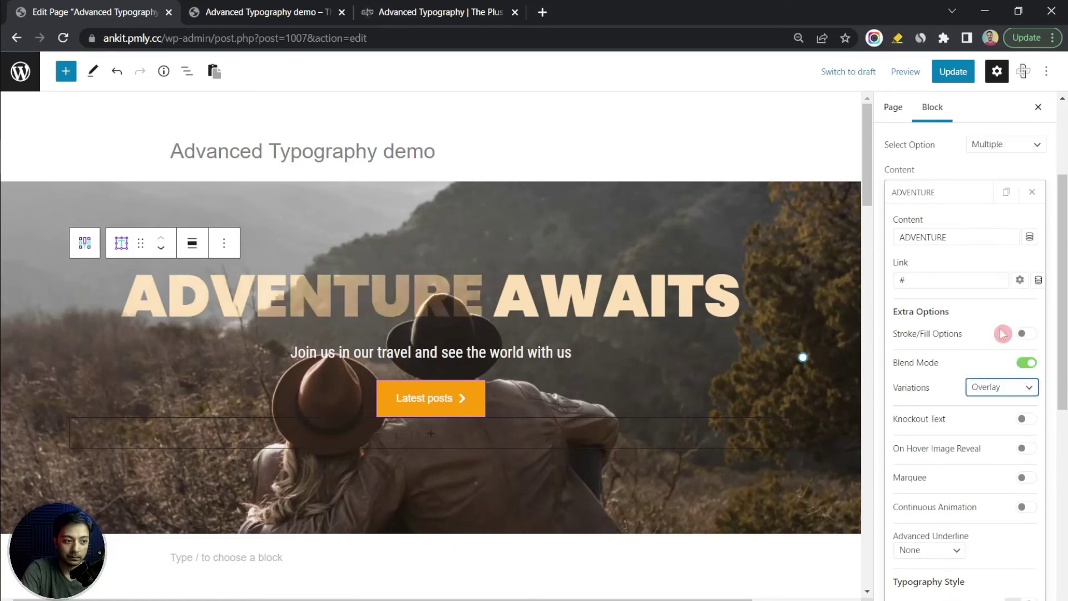
Try the Stroke/Fill options and Knockout Text on the blended ADVENTURE text, turning each off again
{"action": "left_click", "coordinate": [1025, 333]}
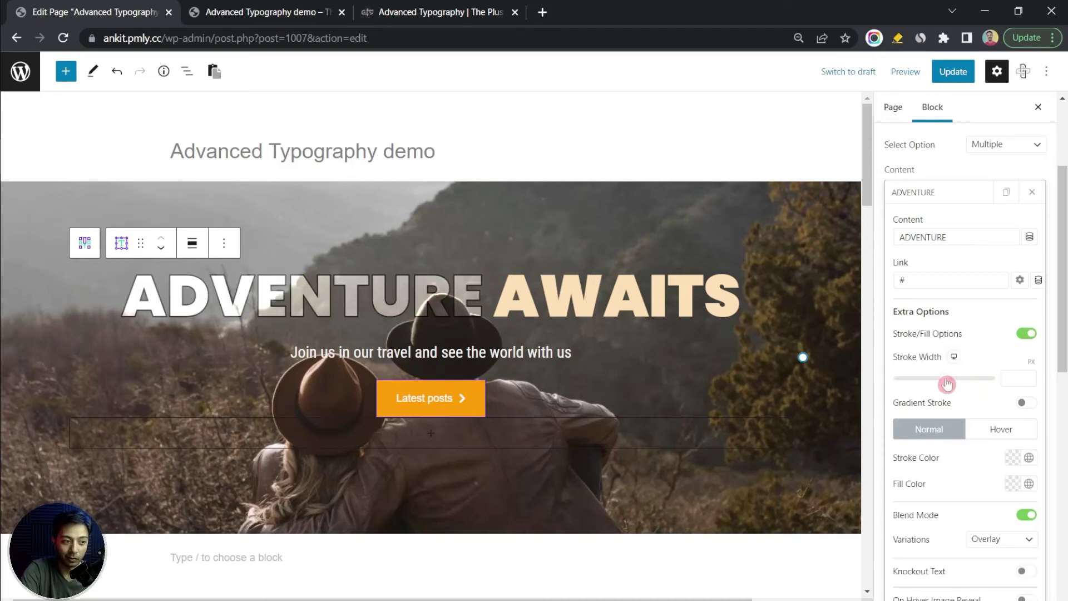
{"action": "left_click", "coordinate": [1026, 333]}
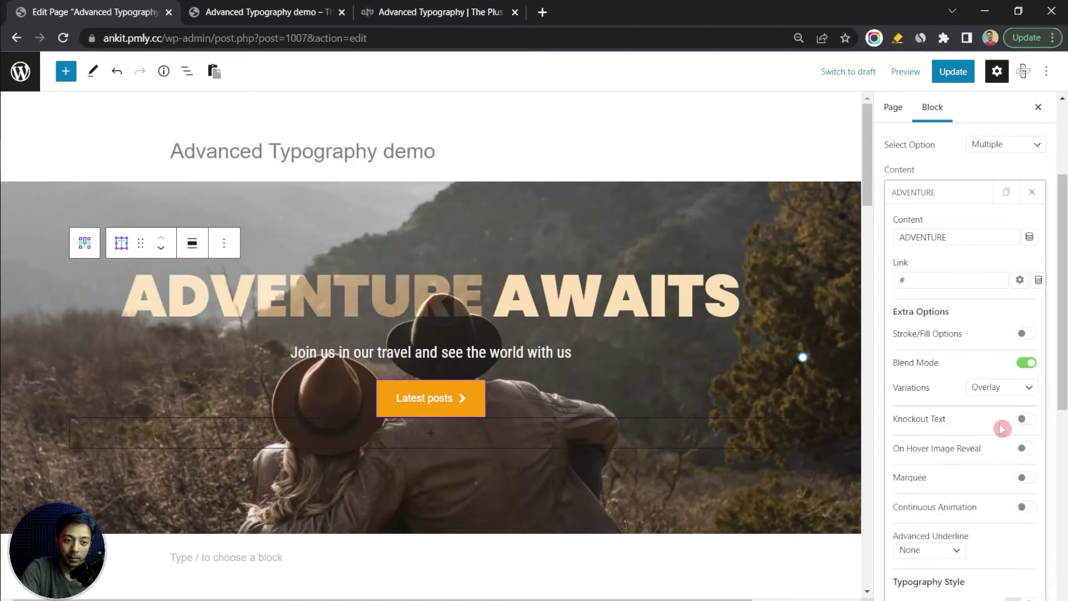
{"action": "left_click", "coordinate": [1027, 422]}
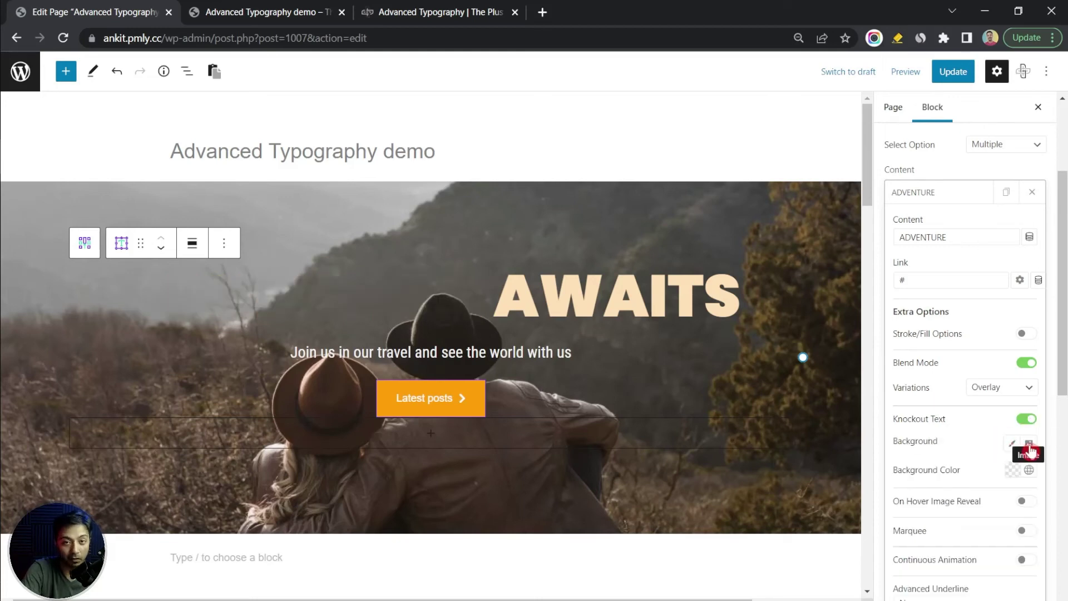
{"action": "left_click", "coordinate": [1027, 418]}
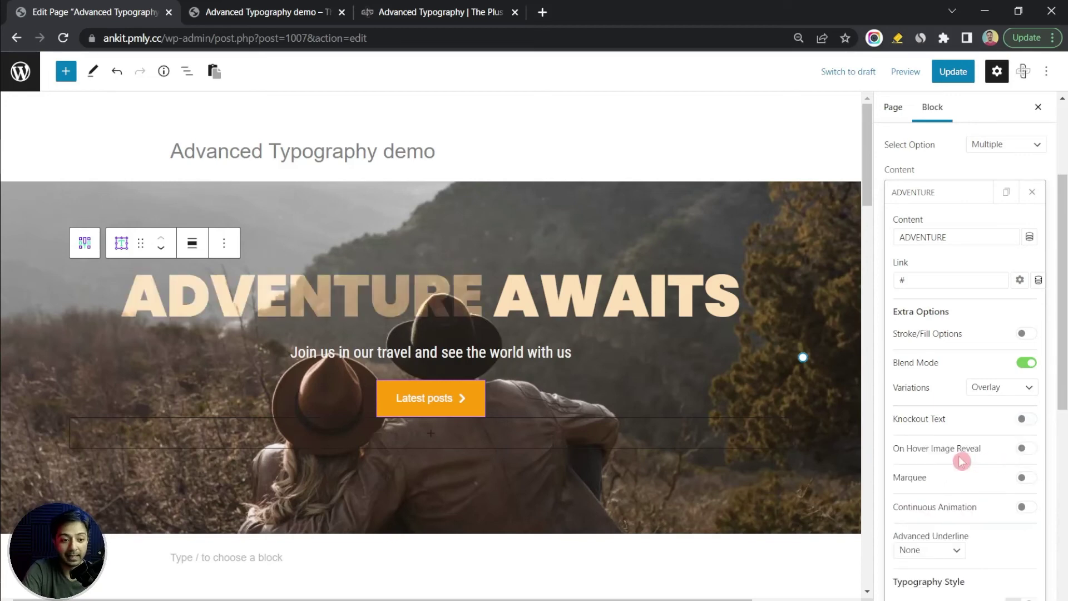
Enable Continuous Animation for the ADVENTURE text with the Floating effect and a duration of 2.1
{"action": "scroll", "coordinate": [962, 461], "scroll_direction": "down", "scroll_amount": 1}
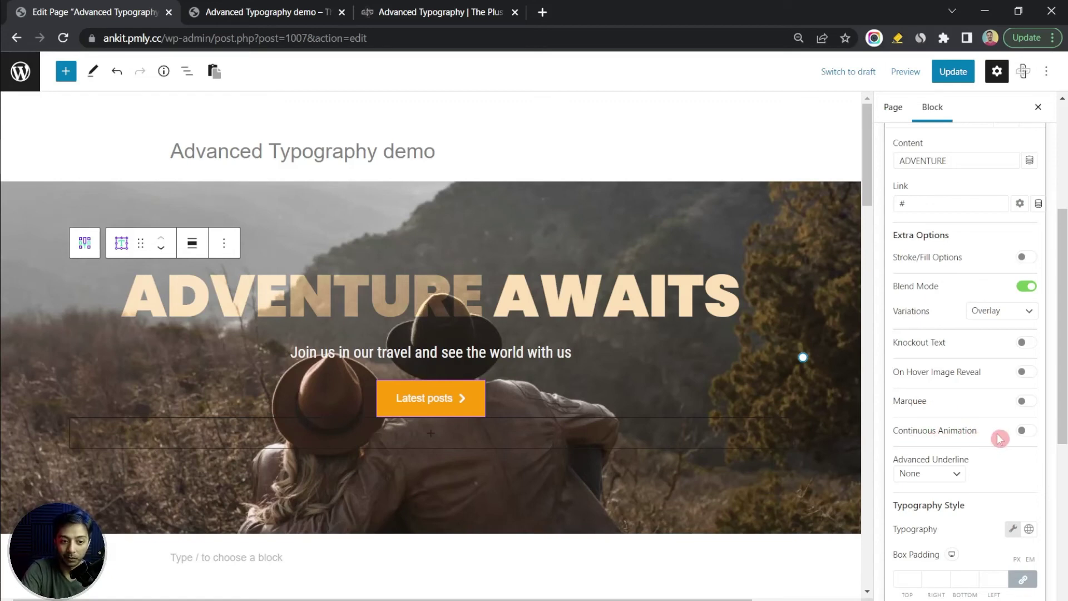
{"action": "left_click", "coordinate": [1026, 431]}
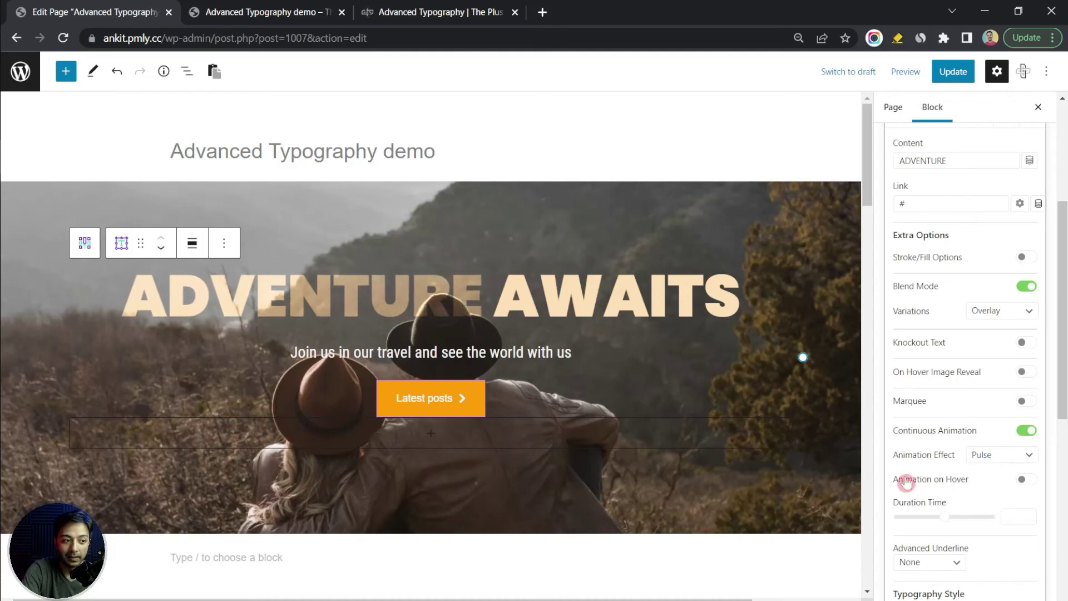
{"action": "left_click", "coordinate": [1012, 458]}
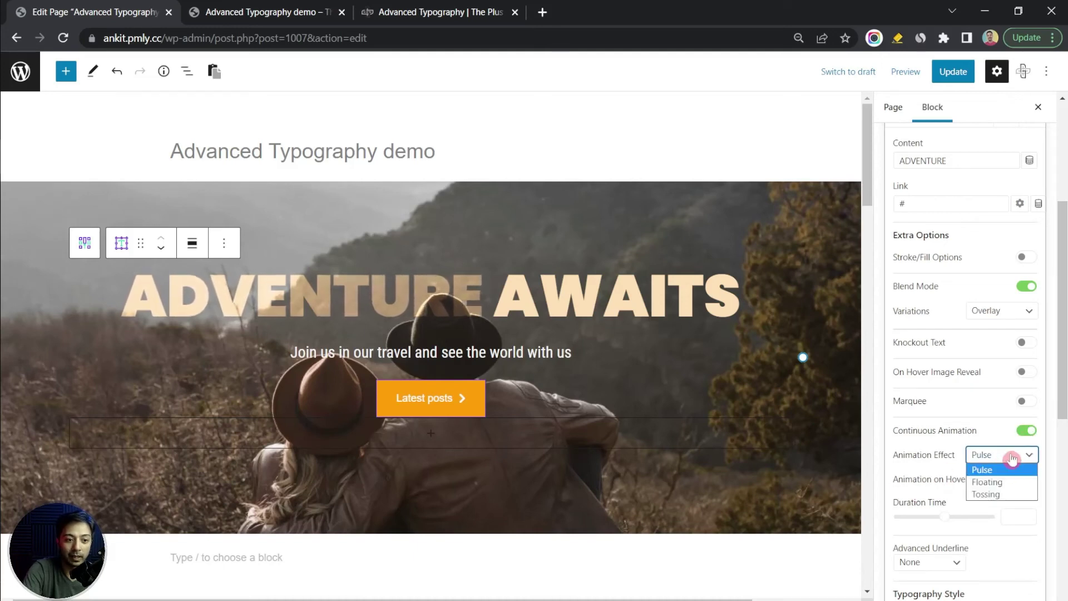
{"action": "left_click", "coordinate": [1008, 483]}
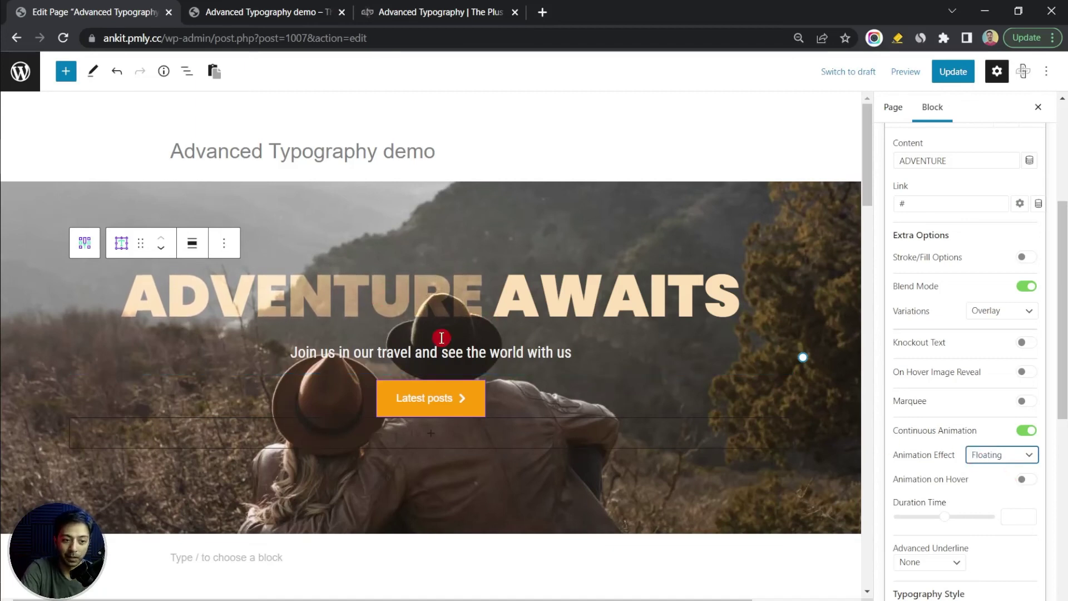
{"action": "left_click_drag", "start_coordinate": [945, 517], "coordinate": [918, 523]}
Try the Tossing animation effect on the ADVENTURE text, and settle on Pulse with a duration of 1.1
{"action": "left_click", "coordinate": [996, 455]}
{"action": "left_click", "coordinate": [992, 470]}
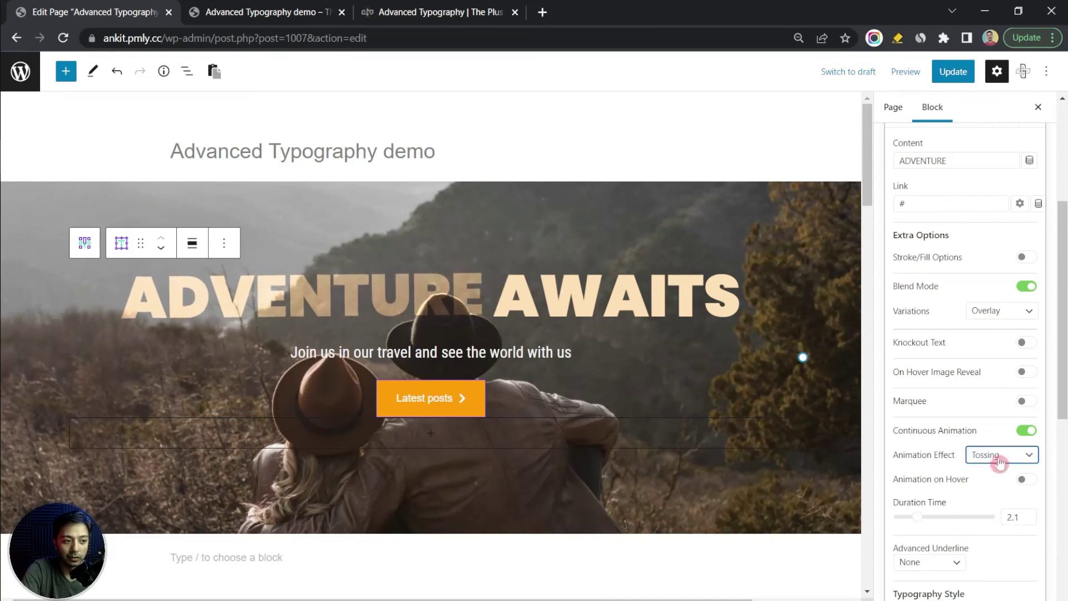
{"action": "left_click", "coordinate": [999, 457]}
{"action": "left_click", "coordinate": [997, 469]}
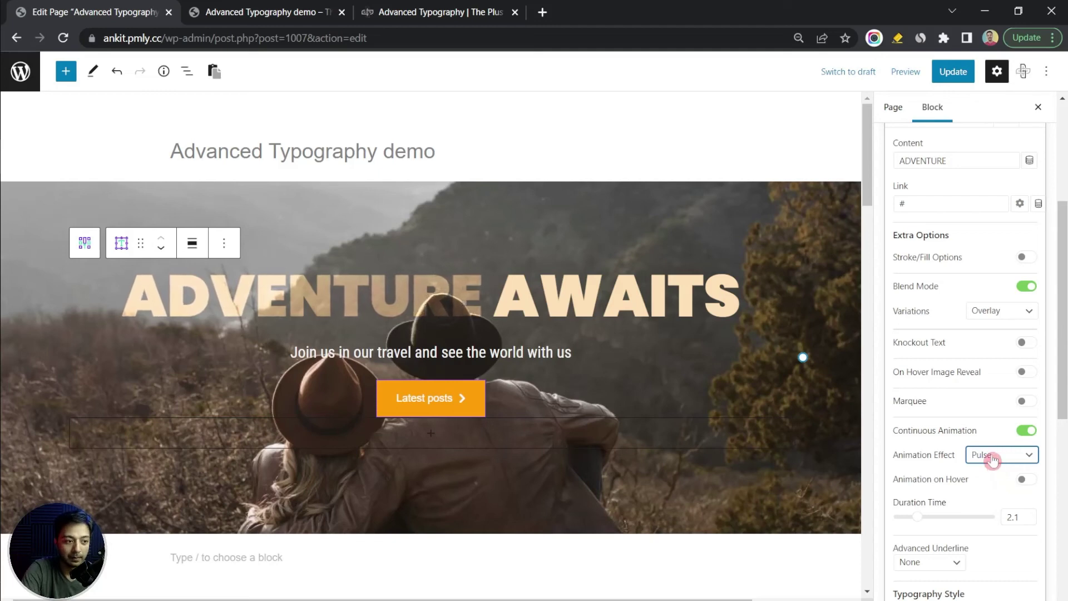
{"action": "left_click_drag", "start_coordinate": [919, 522], "coordinate": [907, 521]}
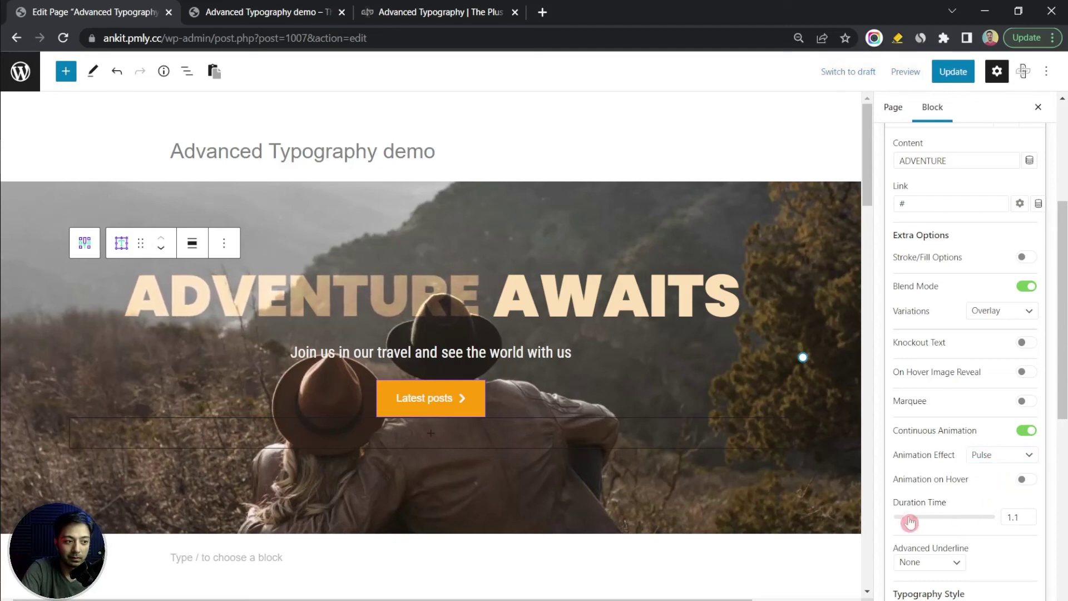
Examine the ADVENTURE text item's Advanced Underline choices and Typography Style settings
{"action": "scroll", "coordinate": [941, 479], "scroll_direction": "down", "scroll_amount": 3}
{"action": "left_click", "coordinate": [956, 409]}
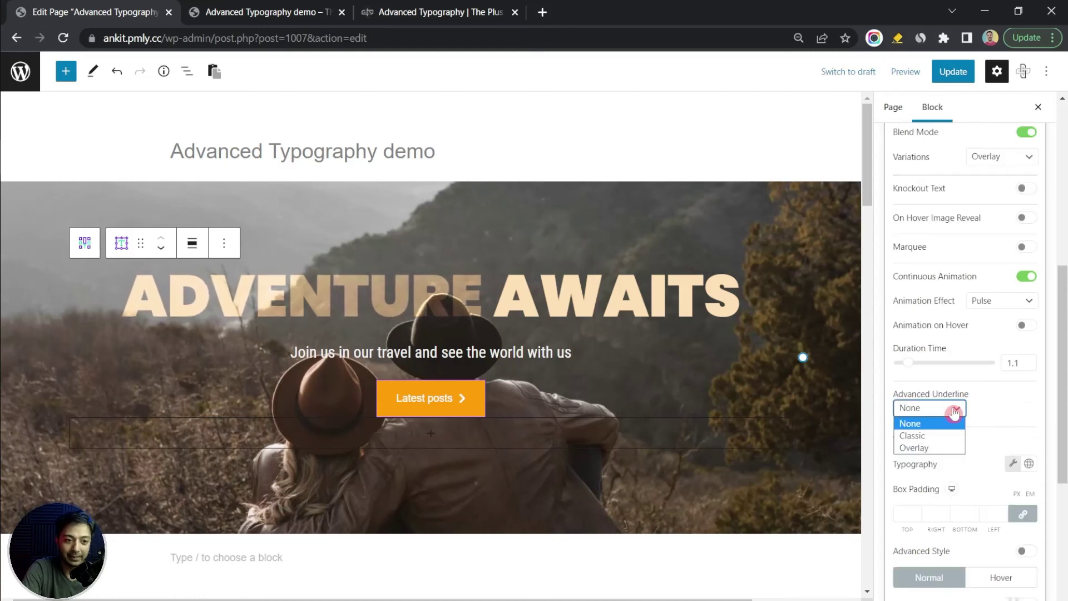
{"action": "left_click", "coordinate": [984, 409]}
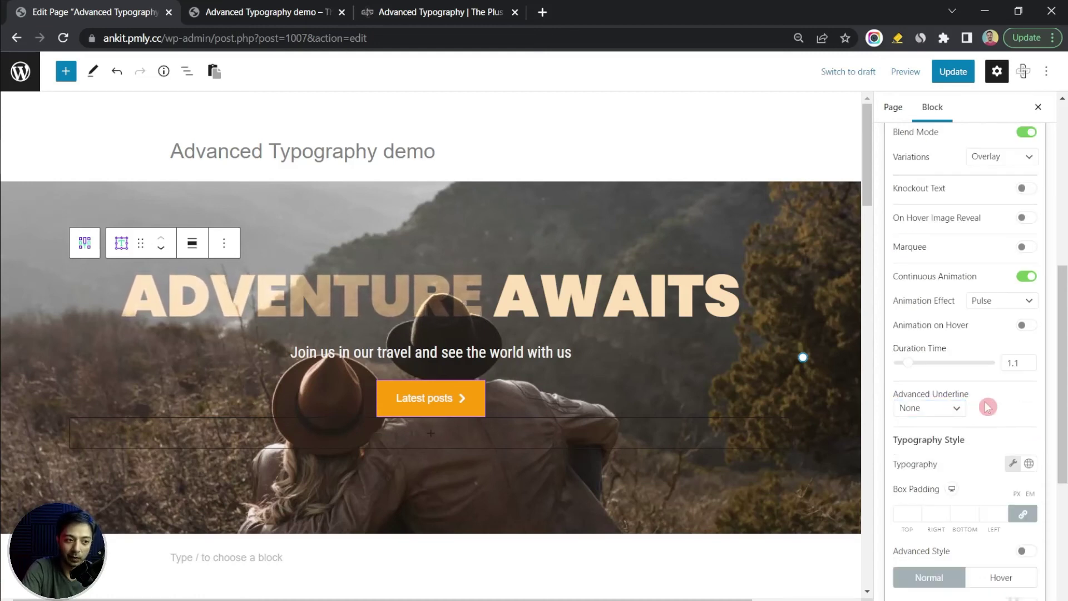
{"action": "scroll", "coordinate": [991, 429], "scroll_direction": "down", "scroll_amount": 2}
{"action": "scroll", "coordinate": [992, 433], "scroll_direction": "down", "scroll_amount": 2}
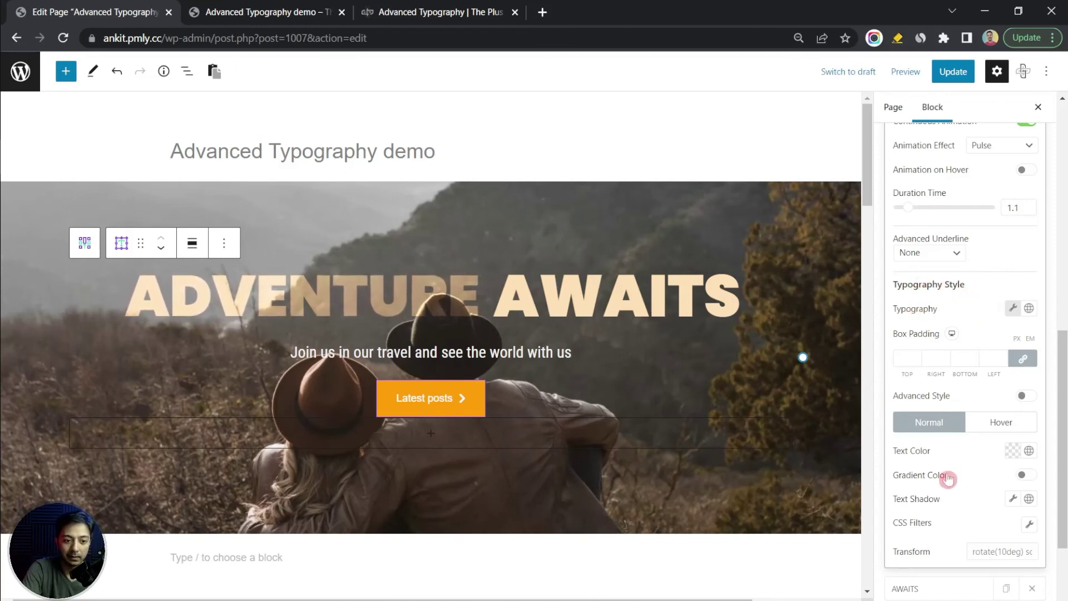
Enable Stroke/Fill Options for the AWAITS text item with a stroke width of 3 px
{"action": "scroll", "coordinate": [947, 390], "scroll_direction": "up", "scroll_amount": 5}
{"action": "left_click", "coordinate": [917, 236]}
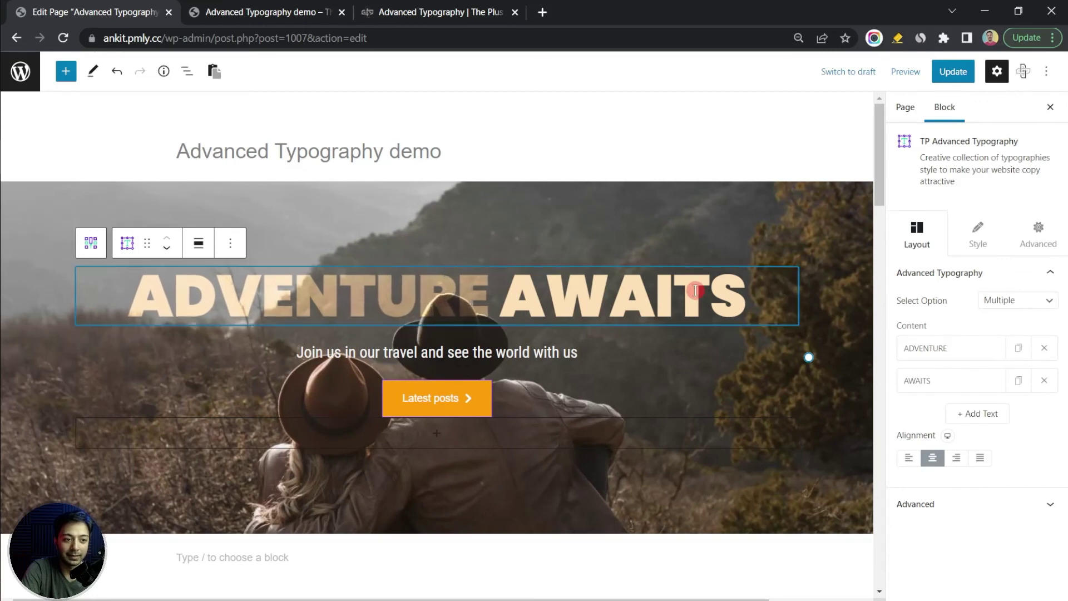
{"action": "left_click", "coordinate": [922, 384]}
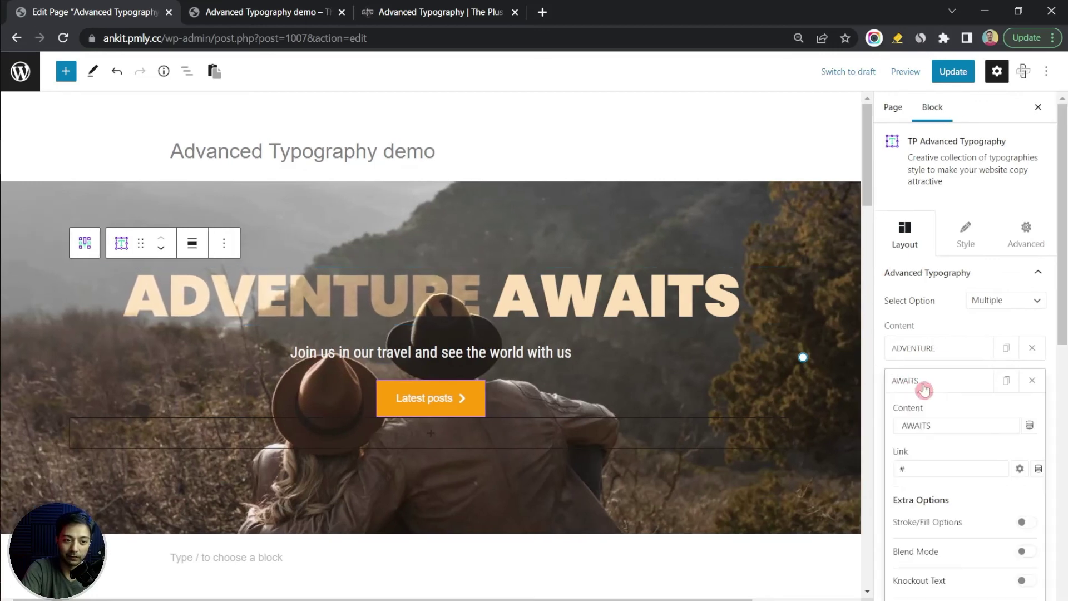
{"action": "scroll", "coordinate": [966, 467], "scroll_direction": "down", "scroll_amount": 2}
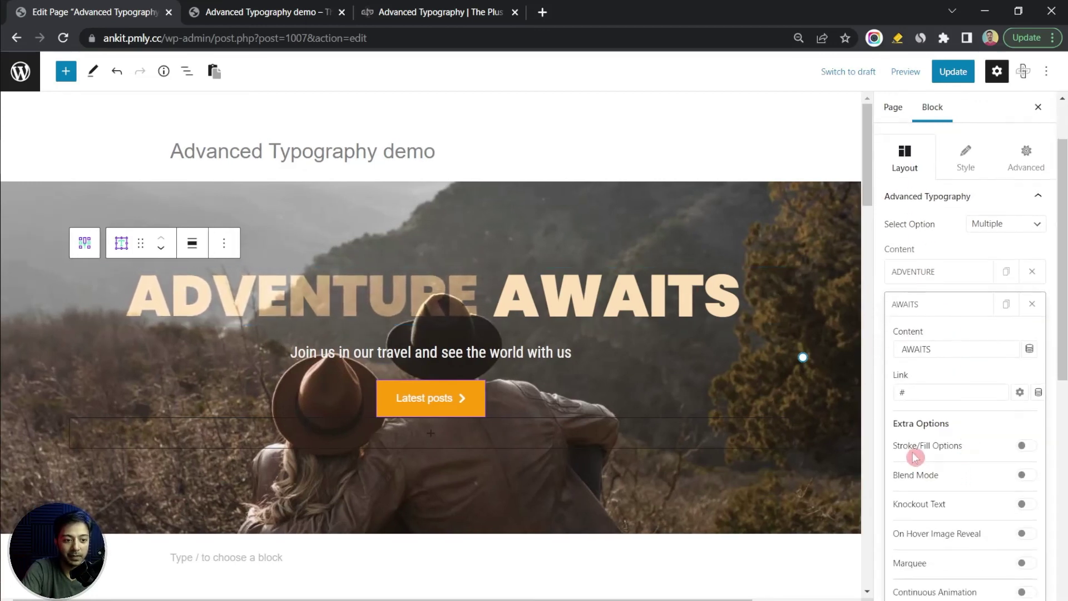
{"action": "left_click", "coordinate": [1026, 448]}
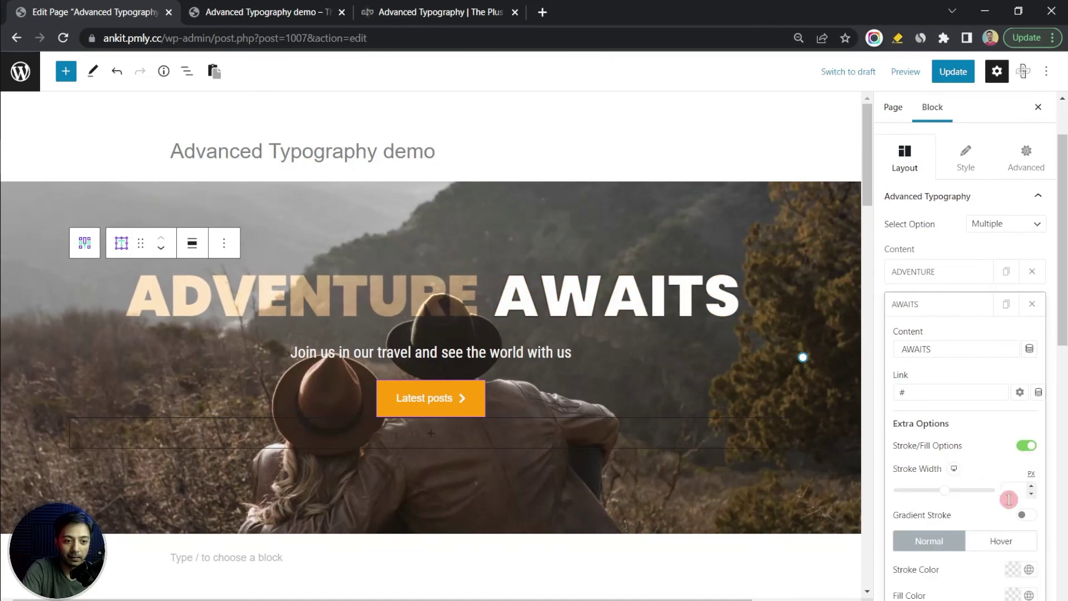
{"action": "scroll", "coordinate": [1002, 512], "scroll_direction": "down", "scroll_amount": 2}
{"action": "left_click", "coordinate": [1013, 415]}
{"action": "type", "text": "3"}
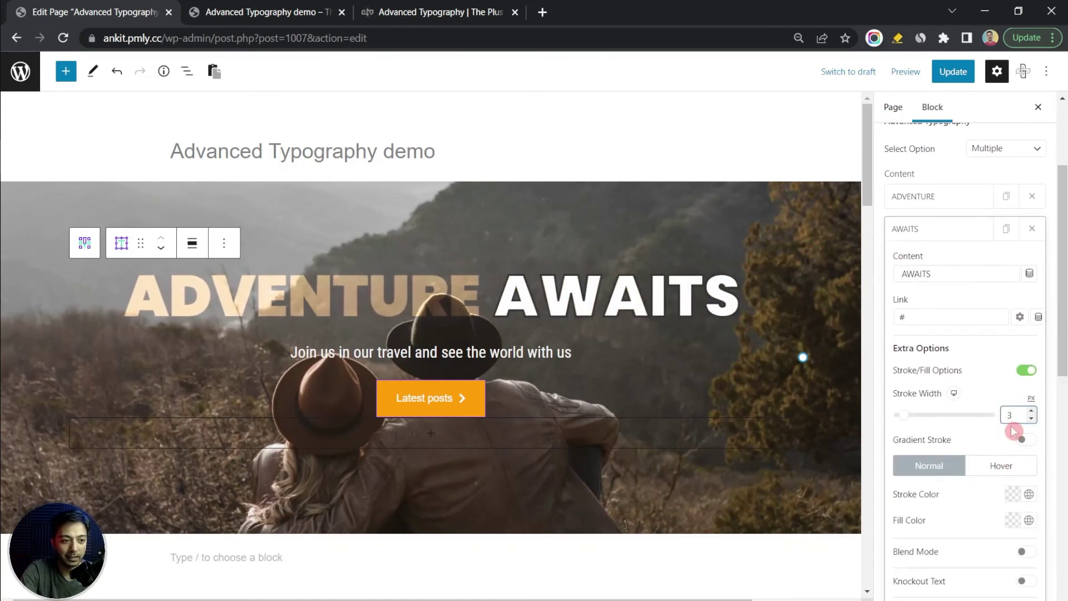
Set the AWAITS text's stroke color to the pale cream #FFF4E6
{"action": "left_click", "coordinate": [1013, 495]}
{"action": "left_click", "coordinate": [886, 390]}
{"action": "left_click", "coordinate": [906, 406]}
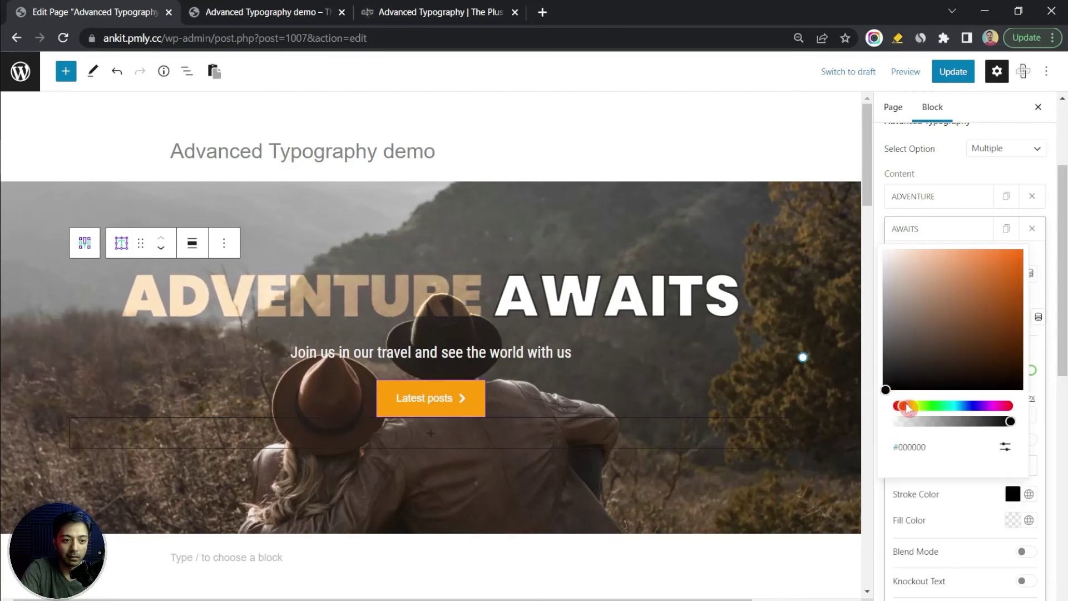
{"action": "left_click_drag", "start_coordinate": [908, 408], "coordinate": [908, 406]}
{"action": "mouse_move", "coordinate": [968, 309]}
{"action": "left_mouse_down"}
{"action": "mouse_move", "coordinate": [1002, 291]}
{"action": "mouse_move", "coordinate": [1026, 306]}
{"action": "mouse_move", "coordinate": [1023, 321]}
{"action": "mouse_move", "coordinate": [898, 251]}
{"action": "left_mouse_up"}
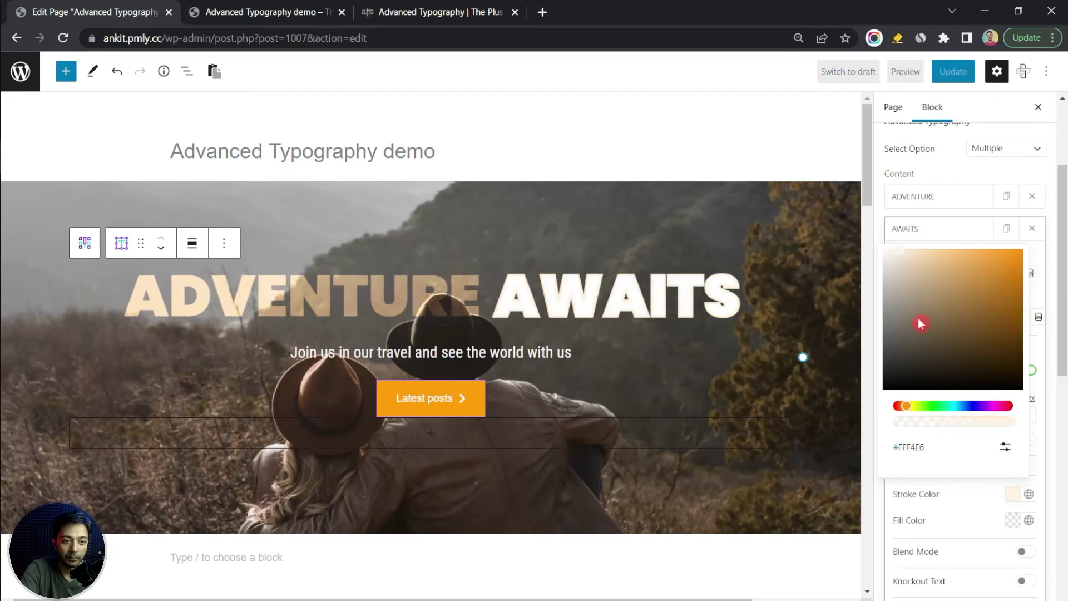
{"action": "left_click", "coordinate": [958, 515]}
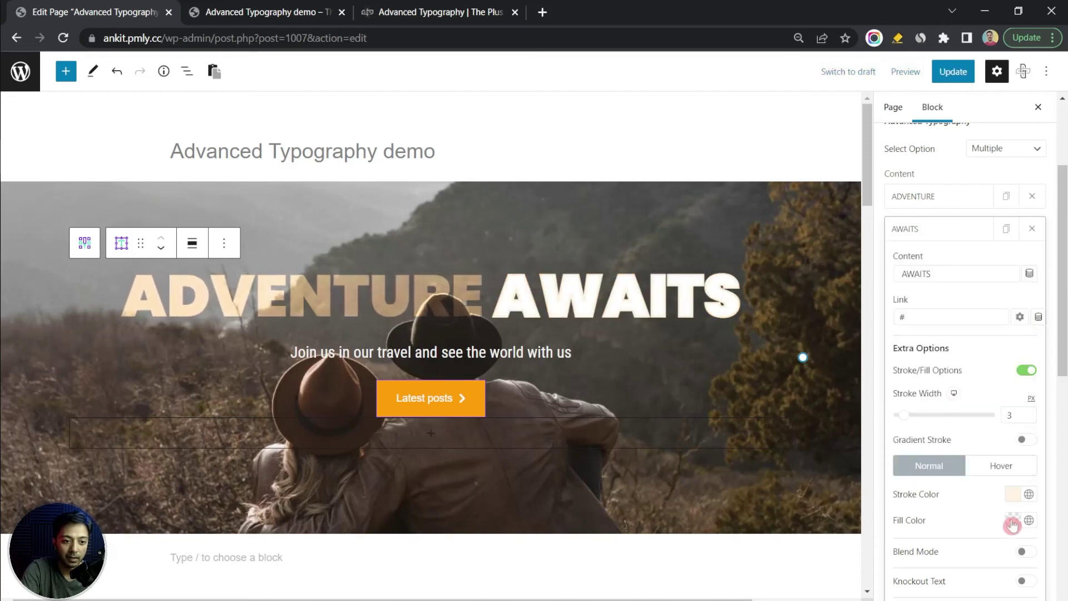
Set the AWAITS text's fill color to the dark orange-brown #894403
{"action": "left_click", "coordinate": [1012, 521]}
{"action": "left_click_drag", "start_coordinate": [897, 432], "coordinate": [906, 432]}
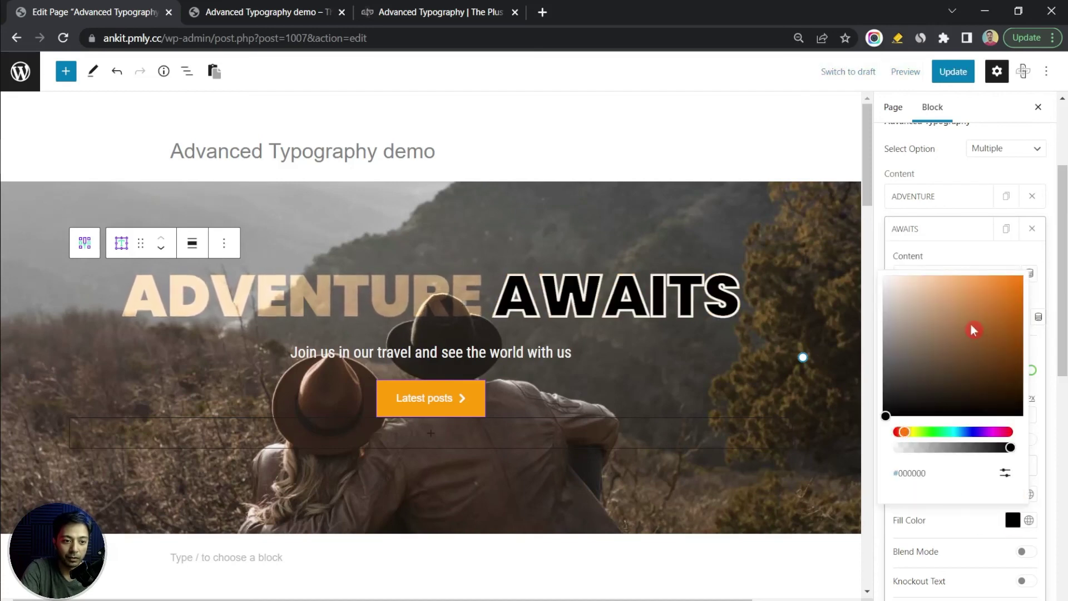
{"action": "left_click_drag", "start_coordinate": [974, 326], "coordinate": [1019, 343]}
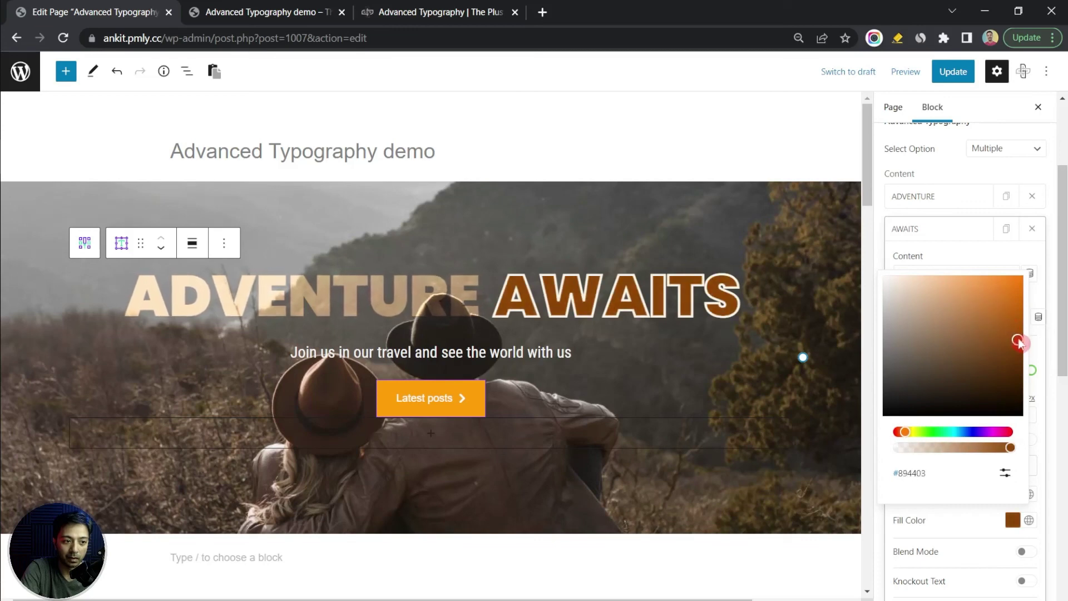
{"action": "left_click", "coordinate": [960, 533]}
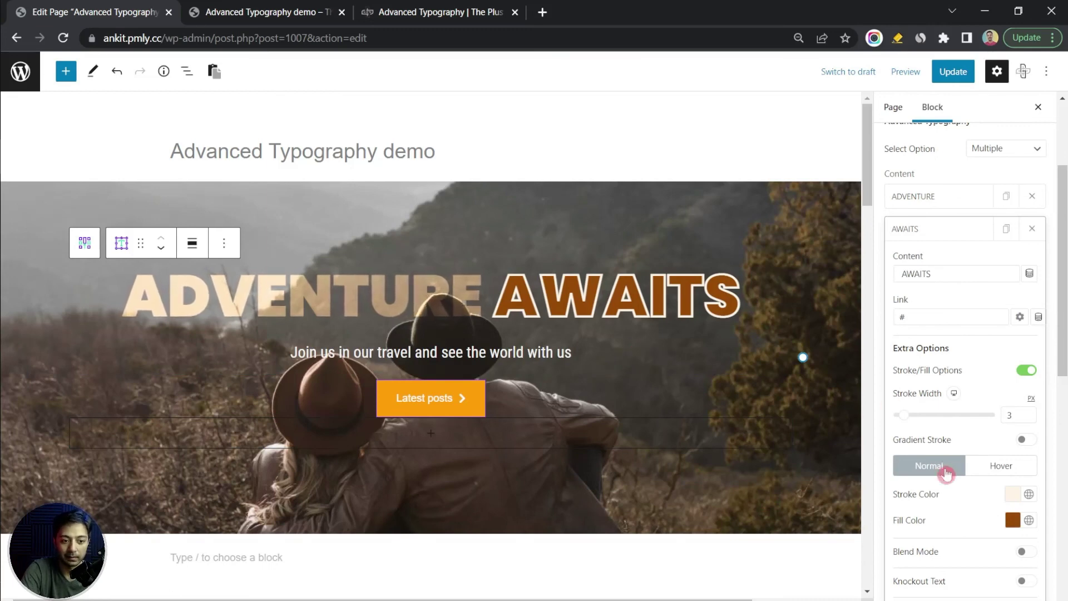
Update the page and reload the published Advanced Typography demo page to view the restyled heading
{"action": "scroll", "coordinate": [944, 470], "scroll_direction": "down", "scroll_amount": 1}
{"action": "left_click", "coordinate": [953, 71]}
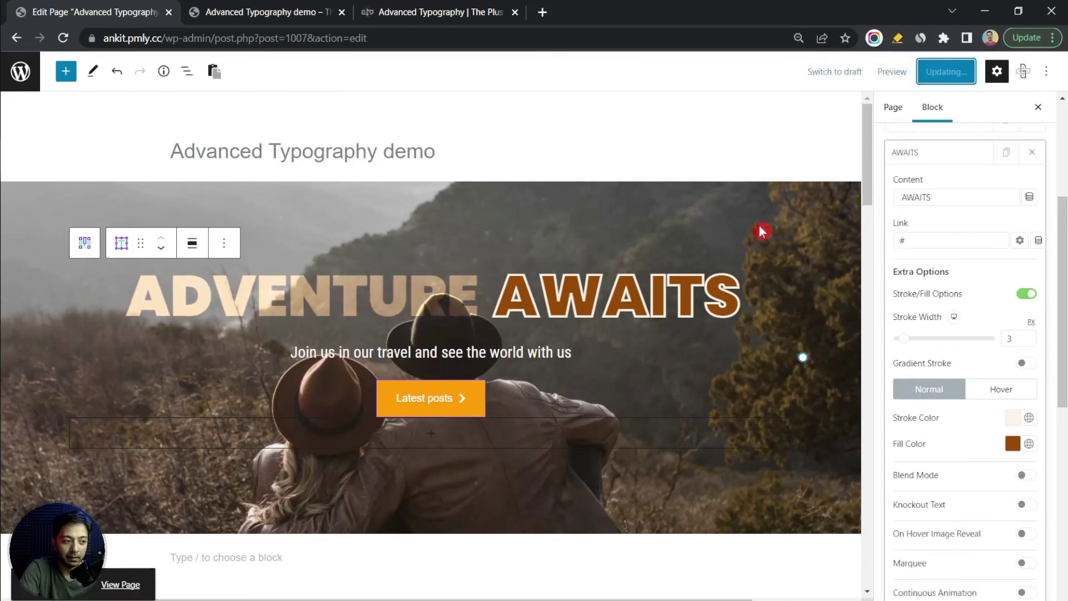
{"action": "left_click", "coordinate": [267, 12]}
{"action": "left_click", "coordinate": [63, 38]}
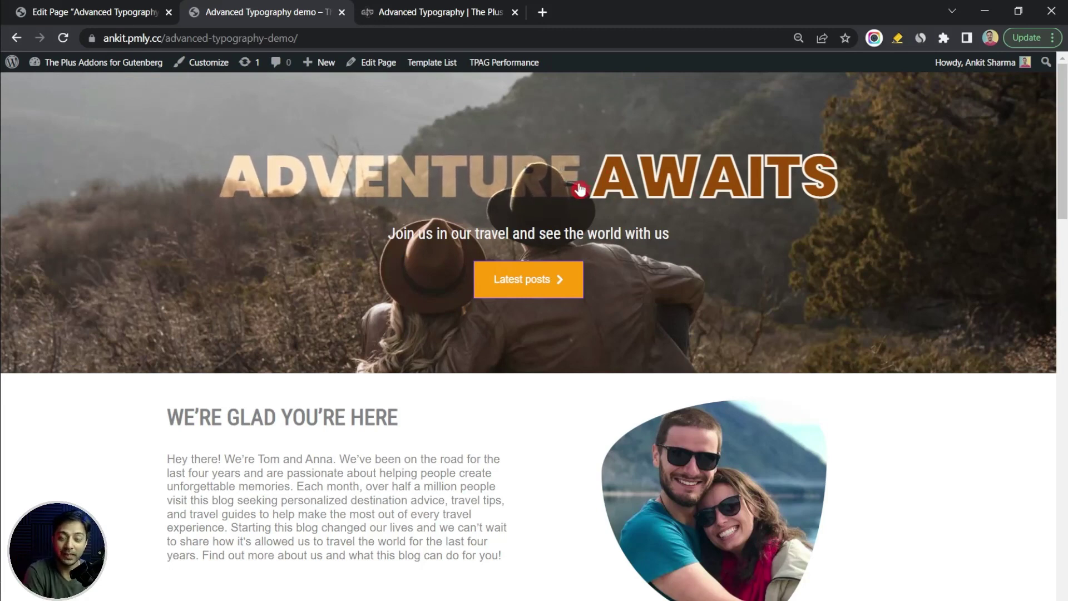
Examine the sample effects on The Plus Blocks' Advanced Typography page, from stroke/fill variations down to the multiple-effects paragraph
{"action": "key", "text": "ctrl+Tab"}
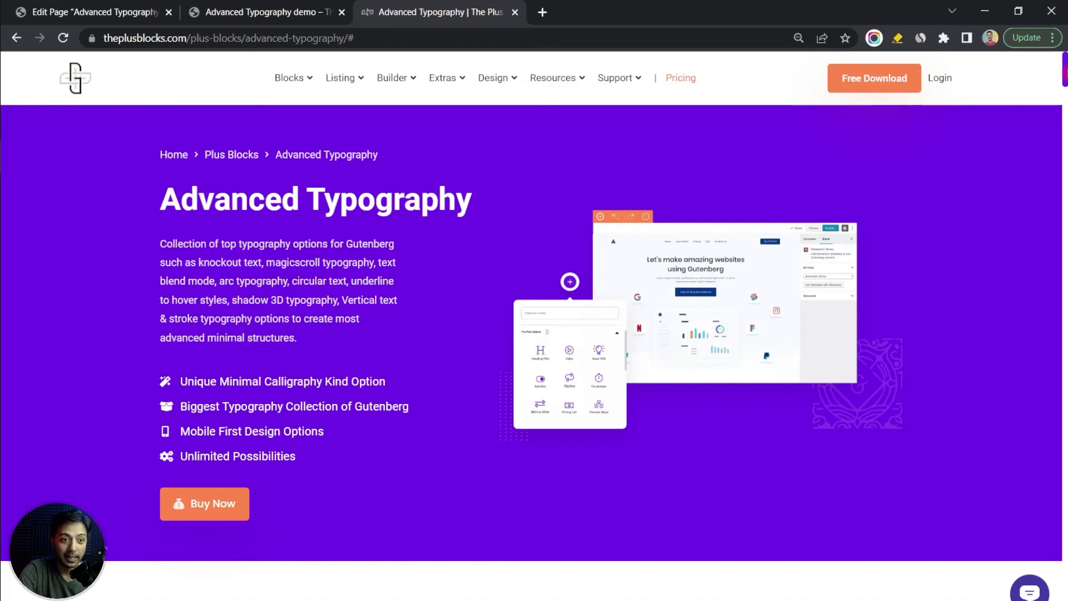
{"action": "scroll", "coordinate": [534, 334], "scroll_direction": "down", "scroll_amount": 10}
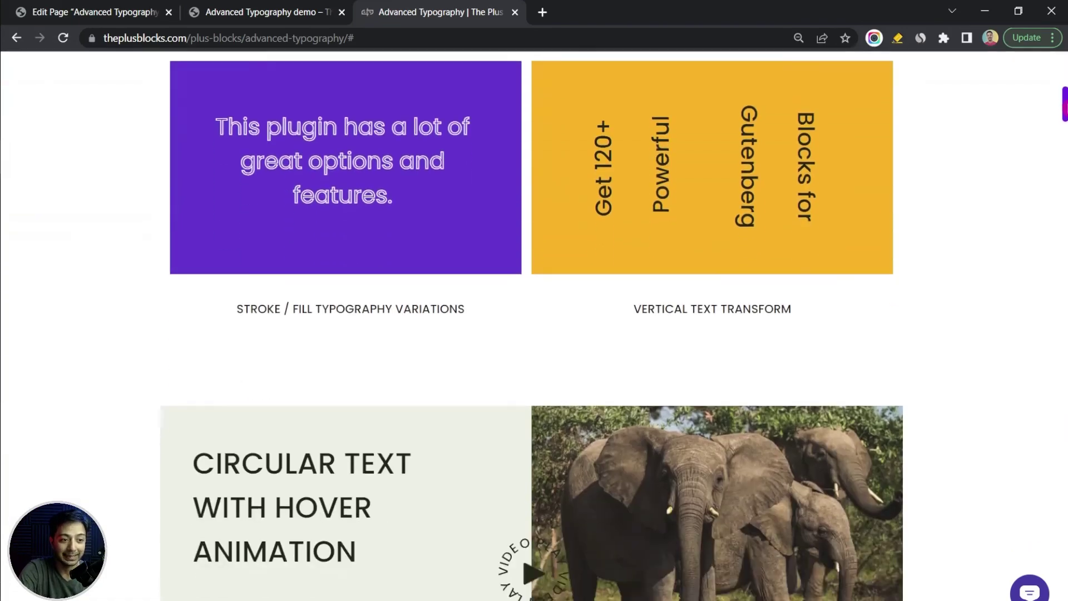
{"action": "scroll", "coordinate": [535, 334], "scroll_direction": "down", "scroll_amount": 5}
{"action": "scroll", "coordinate": [534, 334], "scroll_direction": "down", "scroll_amount": 4}
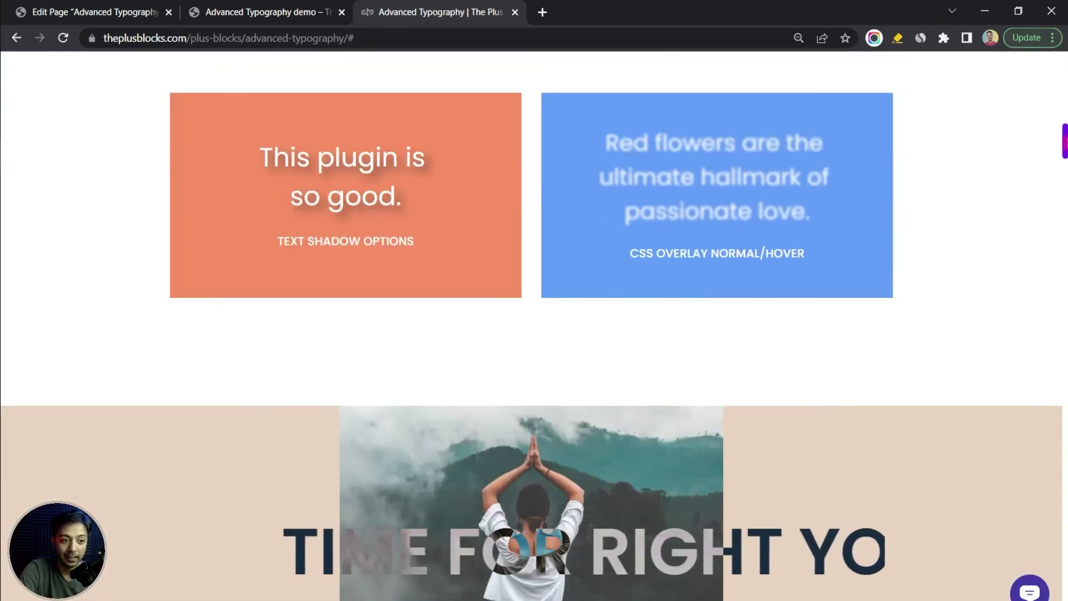
{"action": "scroll", "coordinate": [534, 334], "scroll_direction": "up", "scroll_amount": 3}
{"action": "scroll", "coordinate": [534, 334], "scroll_direction": "down", "scroll_amount": 4}
{"action": "scroll", "coordinate": [1064, 146], "scroll_direction": "down", "scroll_amount": 11}
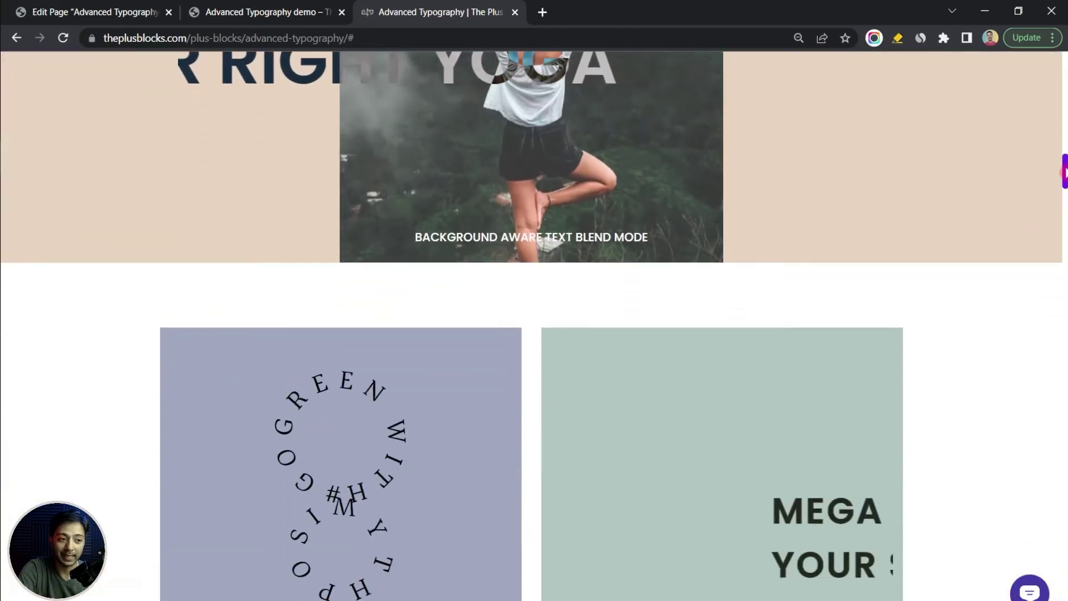
{"action": "scroll", "coordinate": [969, 228], "scroll_direction": "down", "scroll_amount": 4}
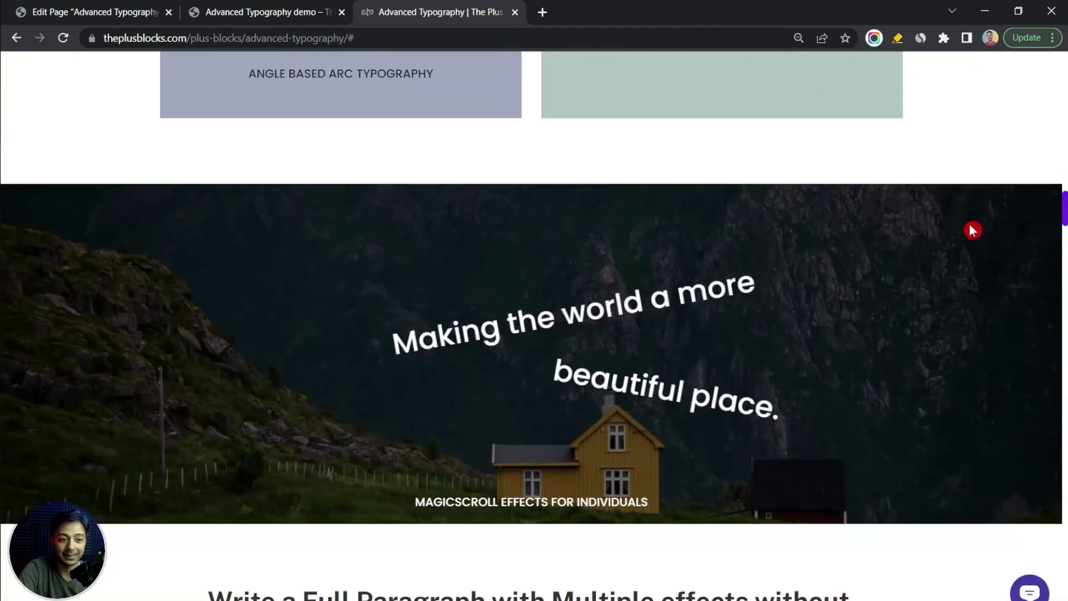
{"action": "scroll", "coordinate": [995, 323], "scroll_direction": "down", "scroll_amount": 5}
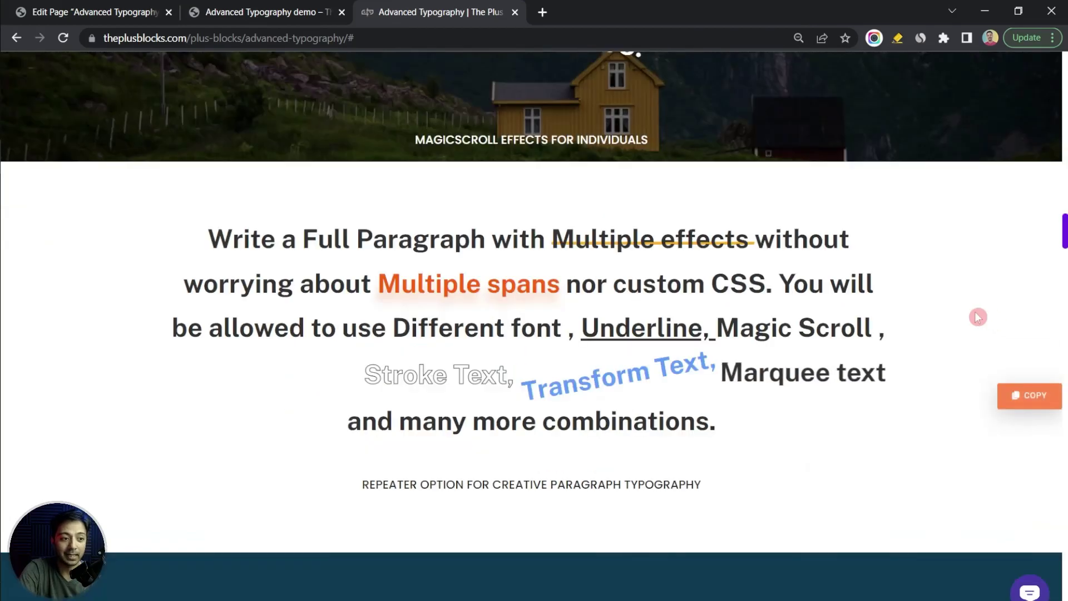